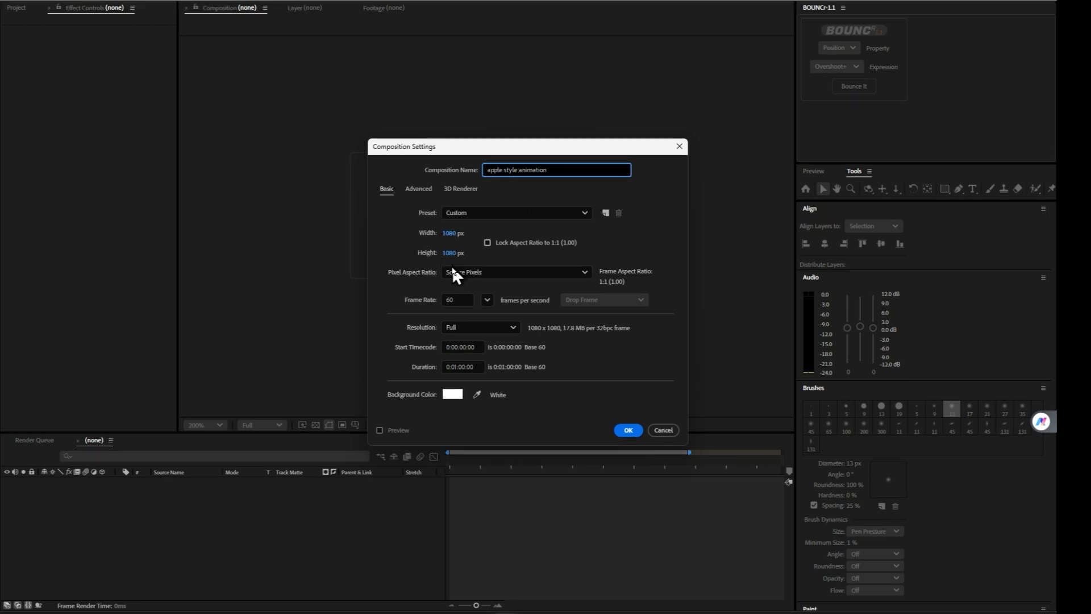
# Create the 1080 x 1080 px, 60 fps composition "apple style animation" with its white background
pyautogui.click(453, 394)
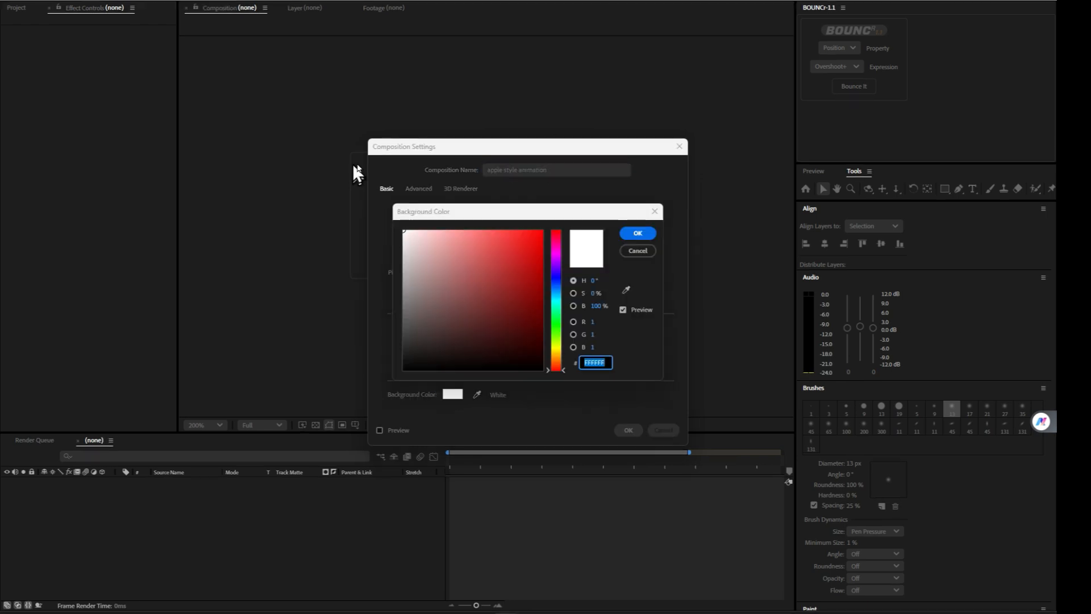
pyautogui.click(646, 246)
pyautogui.click(636, 428)
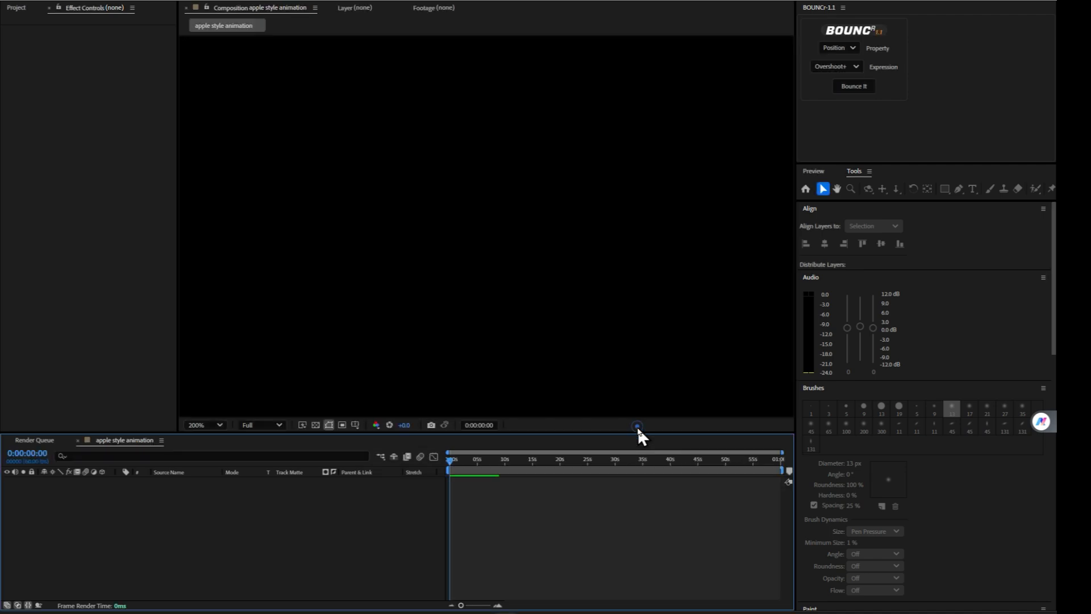
# Draw a gray rounded square about 322 px wide near the canvas centre and align it horizontally to the composition
pyautogui.moveTo(944, 188); pyautogui.dragTo(881, 203)
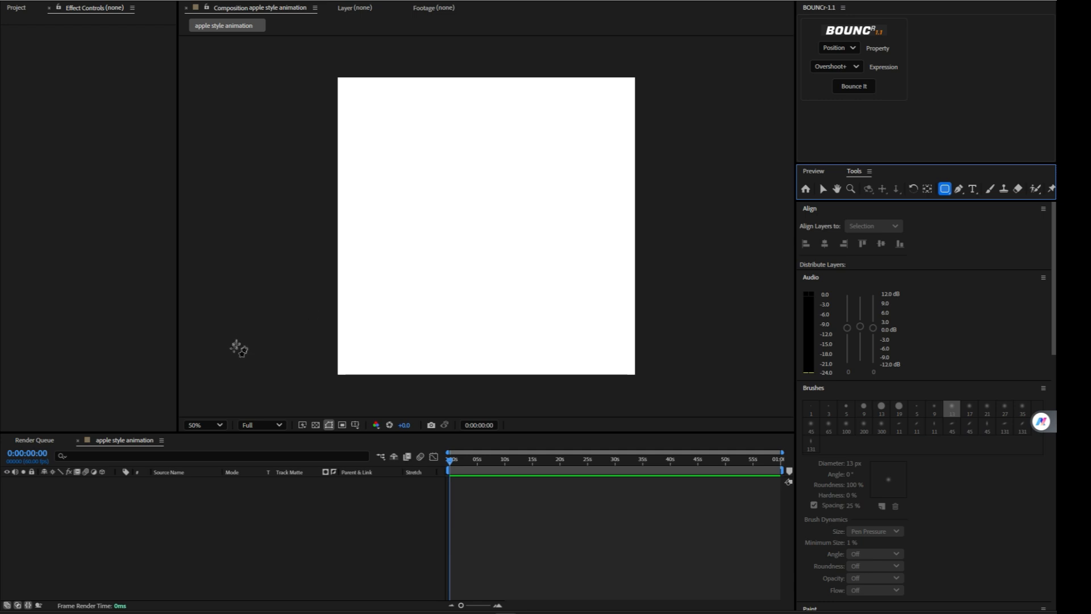
pyautogui.moveTo(425, 198); pyautogui.dragTo(515, 286)
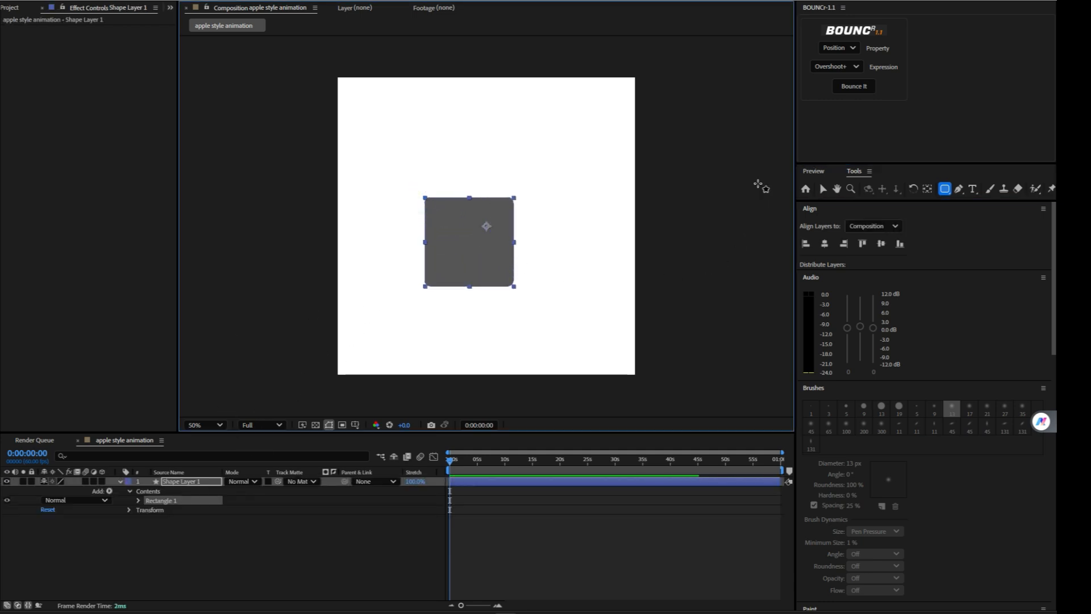
pyautogui.click(823, 244)
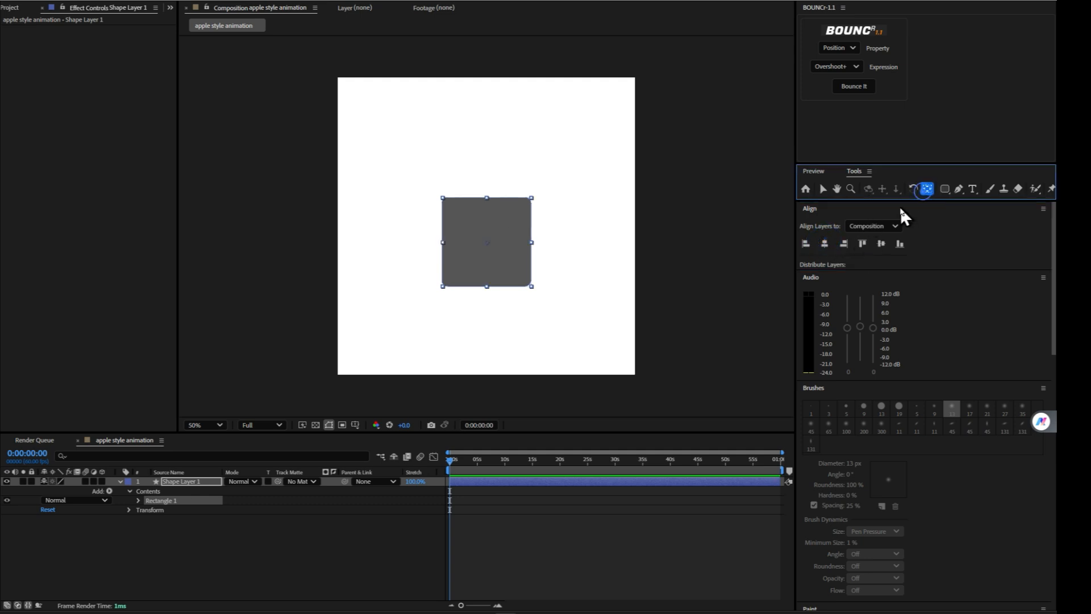
pyautogui.click(823, 189)
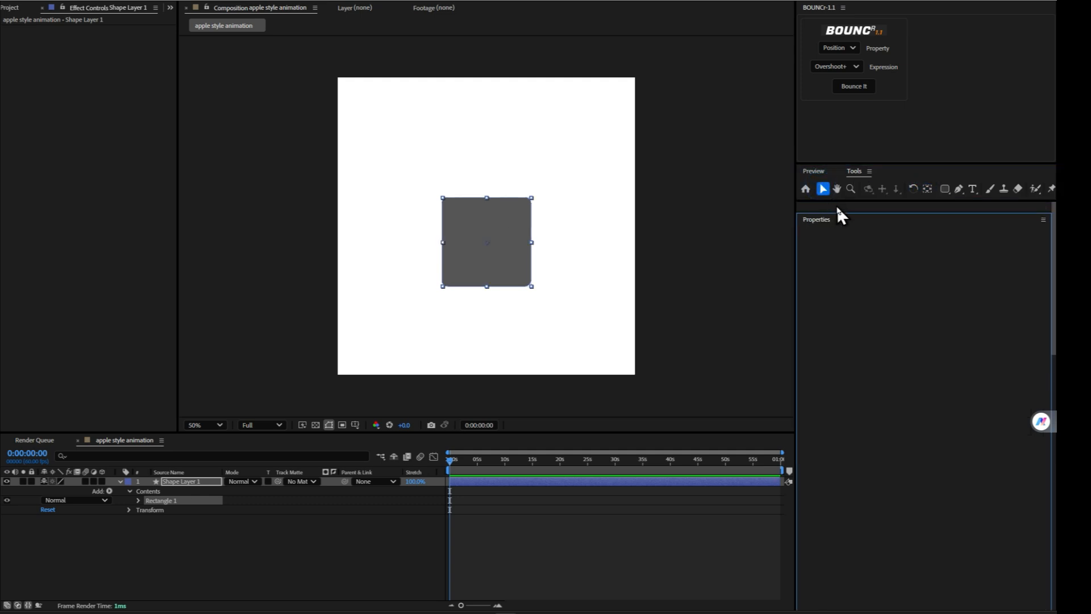
# Set the gray square's corner roundness to about 52
pyautogui.click(673, 530)
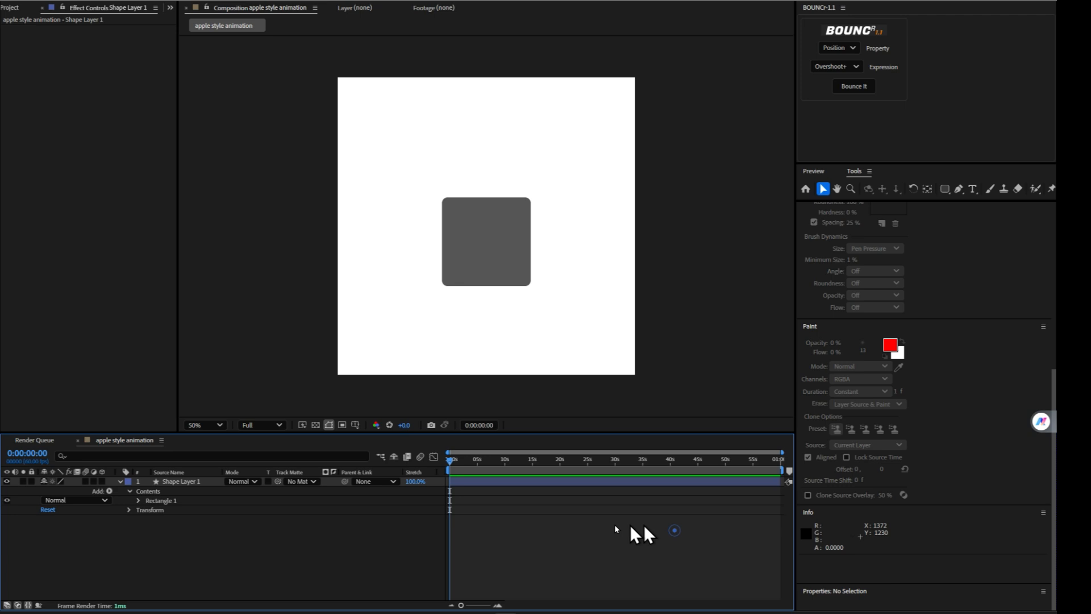
pyautogui.click(516, 482)
pyautogui.moveTo(927, 437); pyautogui.dragTo(940, 438)
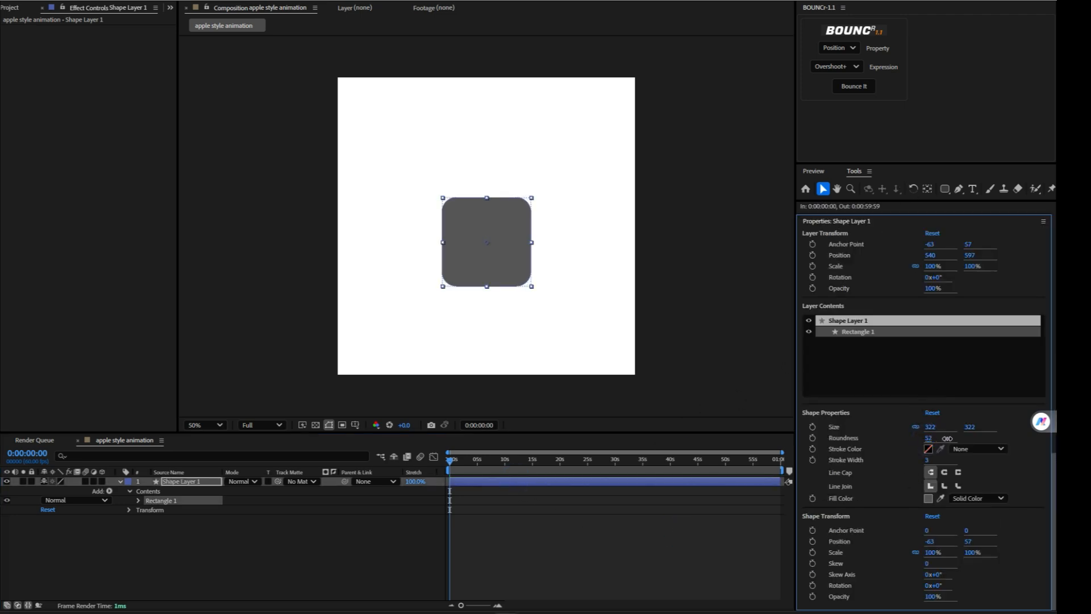
# Show the title/action safe guides and move the gray square to the canvas centre, at about 541, 540
pyautogui.click(539, 482)
pyautogui.moveTo(485, 261); pyautogui.dragTo(483, 244)
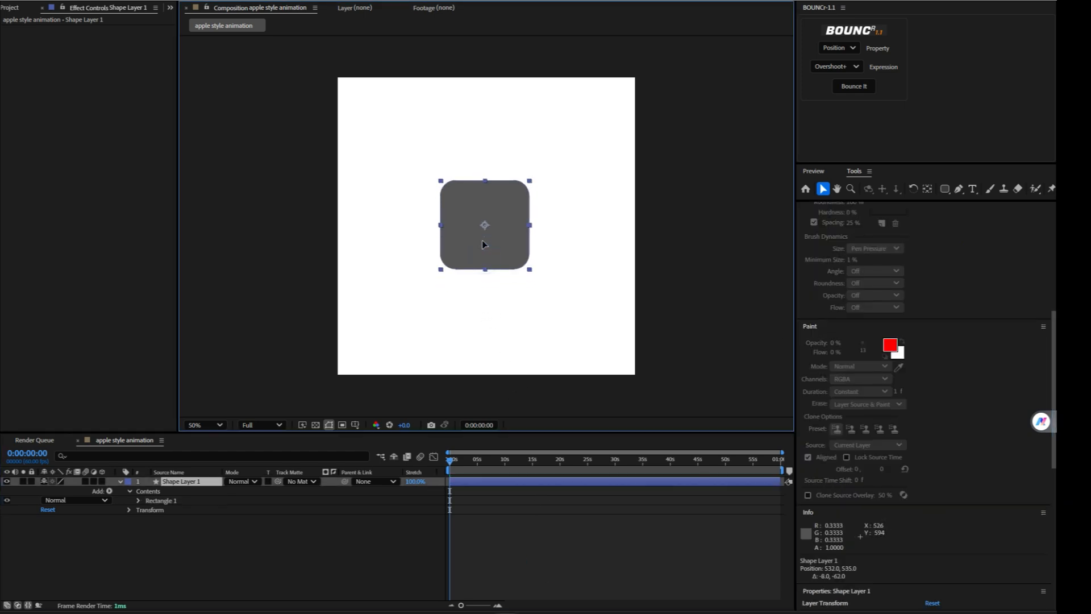
pyautogui.click(355, 424)
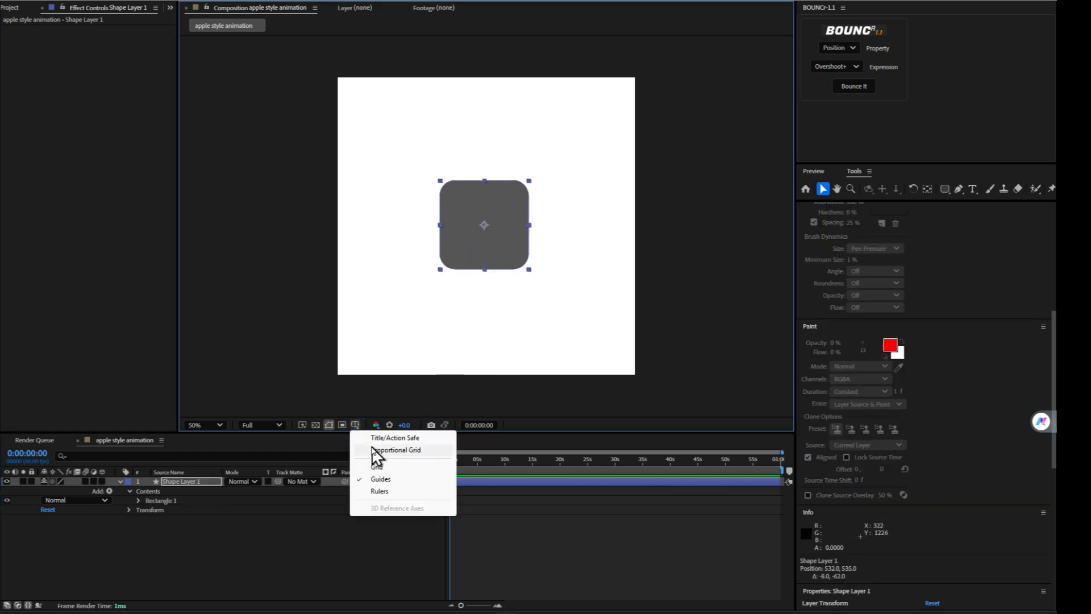
pyautogui.click(375, 437)
pyautogui.press('/')
pyautogui.moveTo(494, 252); pyautogui.dragTo(499, 254)
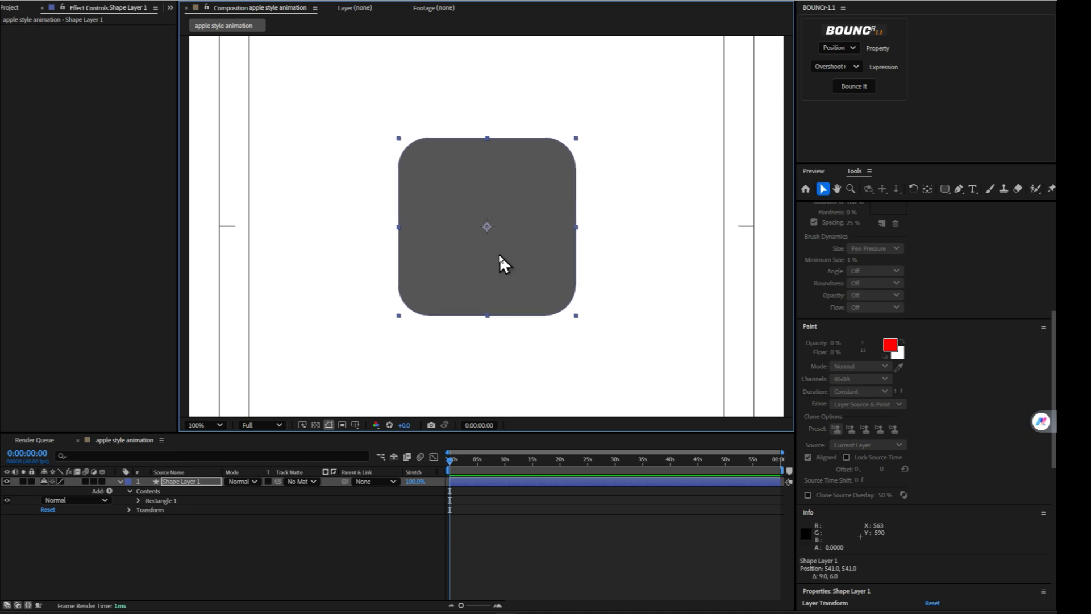
pyautogui.press(',')
pyautogui.press(',')
pyautogui.press(',')
pyautogui.press(',')
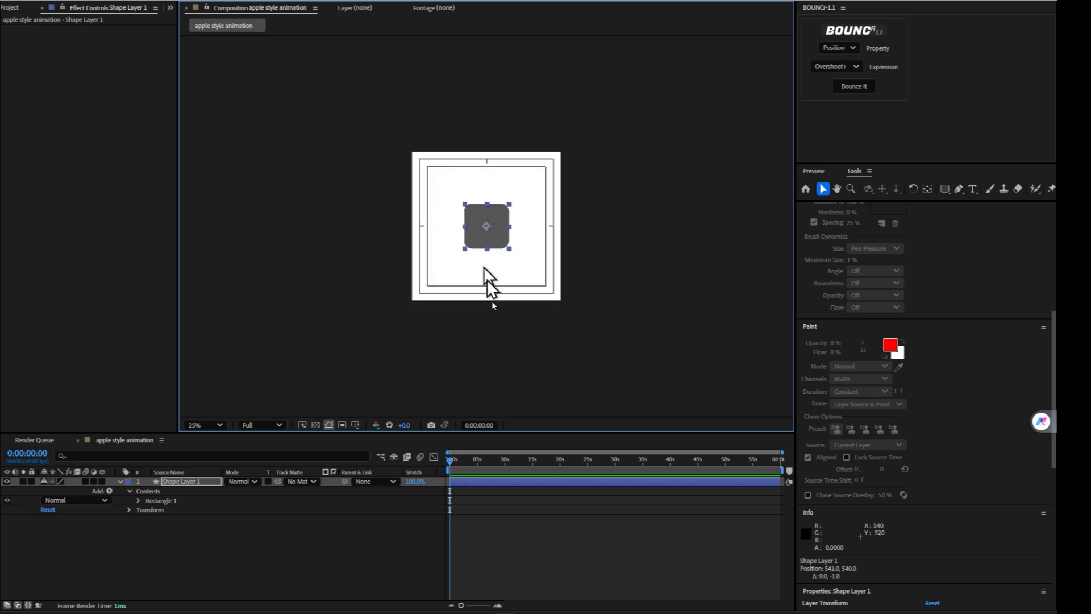
# Hide the title/action safe guides and fit the whole composition in the viewer
pyautogui.click(509, 358)
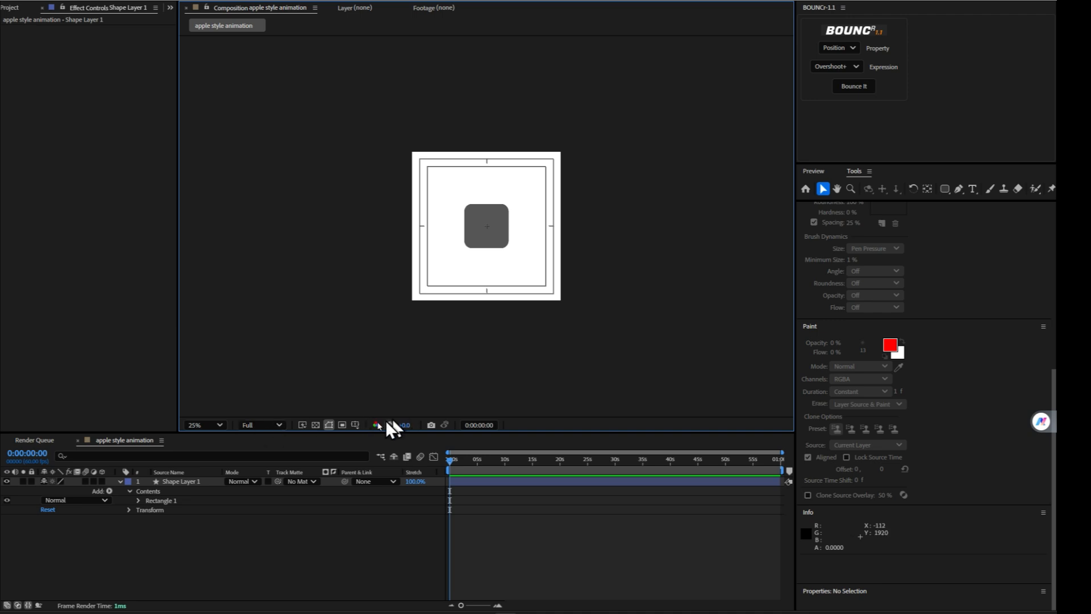
pyautogui.click(355, 426)
pyautogui.click(369, 437)
pyautogui.click(208, 425)
pyautogui.click(209, 215)
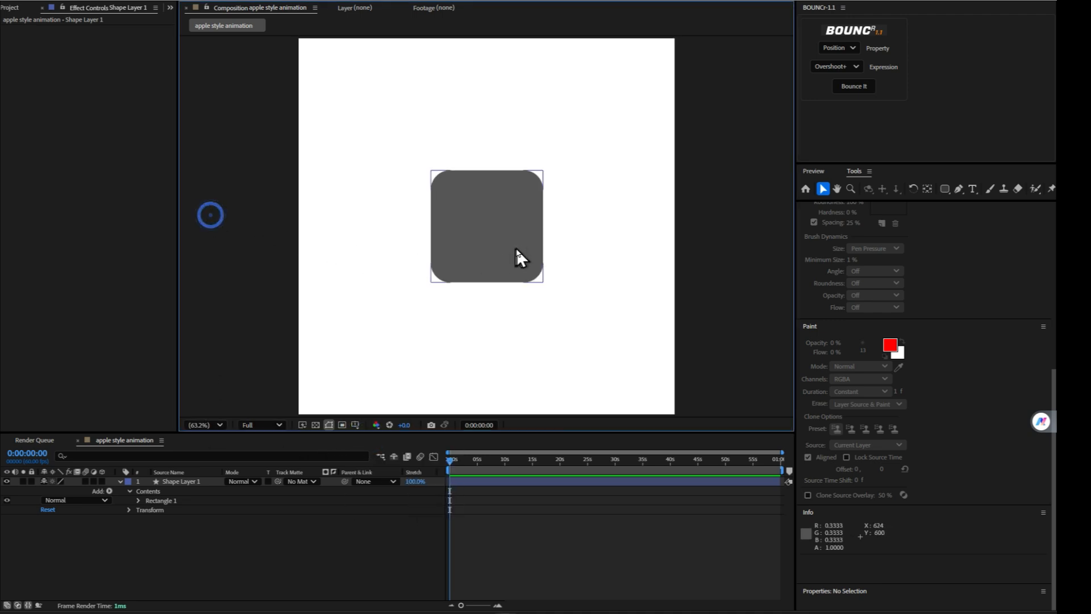
# Create a new folder named "Asset" in the project
pyautogui.click(8, 8)
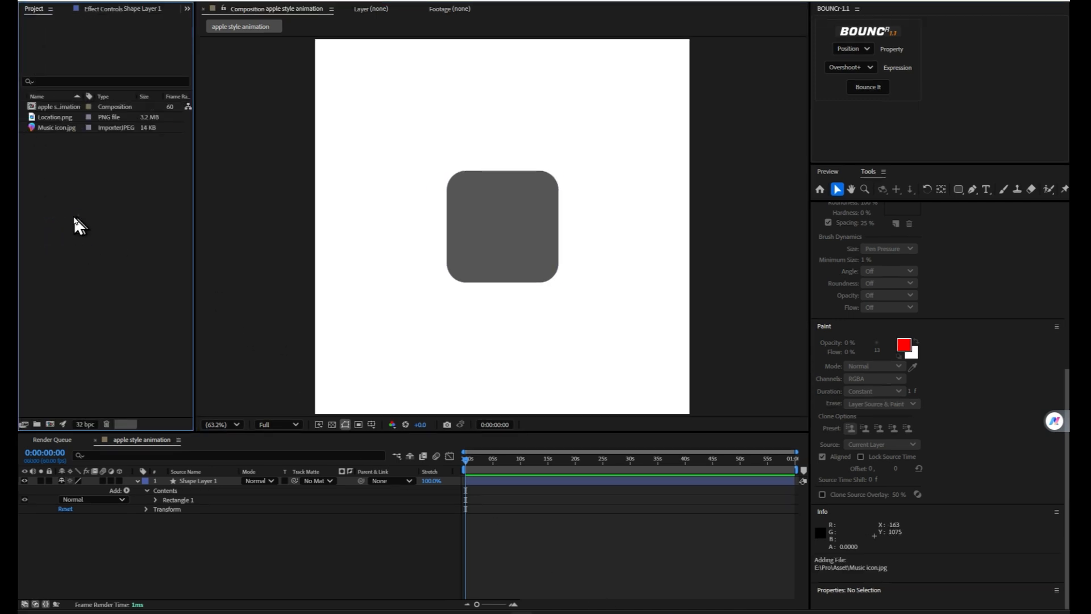
pyautogui.rightClick(78, 214)
pyautogui.click(113, 235)
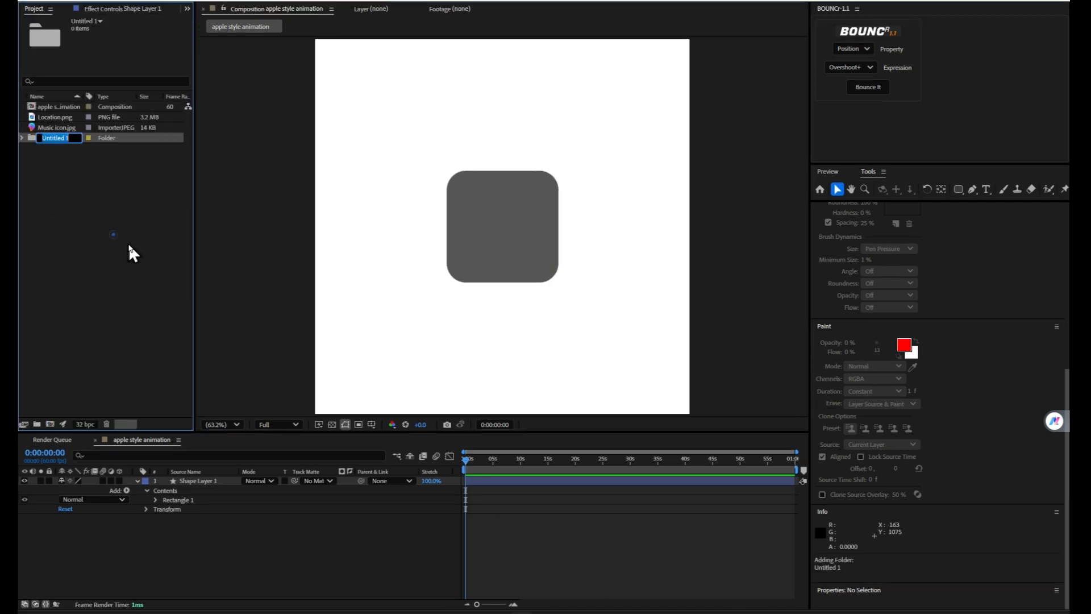
pyautogui.press('BackSpace')
pyautogui.write('Asset')
pyautogui.press('Return')
# Move Location.png and Music icon.jpg into the Asset folder
pyautogui.click(54, 128)
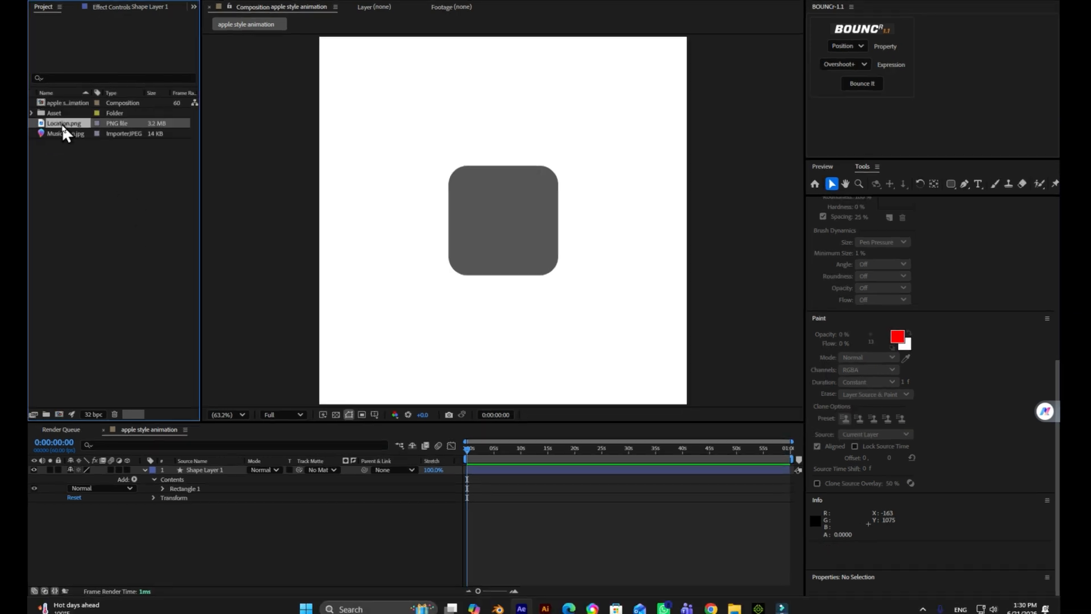
pyautogui.keyDown('shift'); pyautogui.click(62, 132); pyautogui.keyUp('shift')
pyautogui.moveTo(62, 132); pyautogui.dragTo(152, 464)
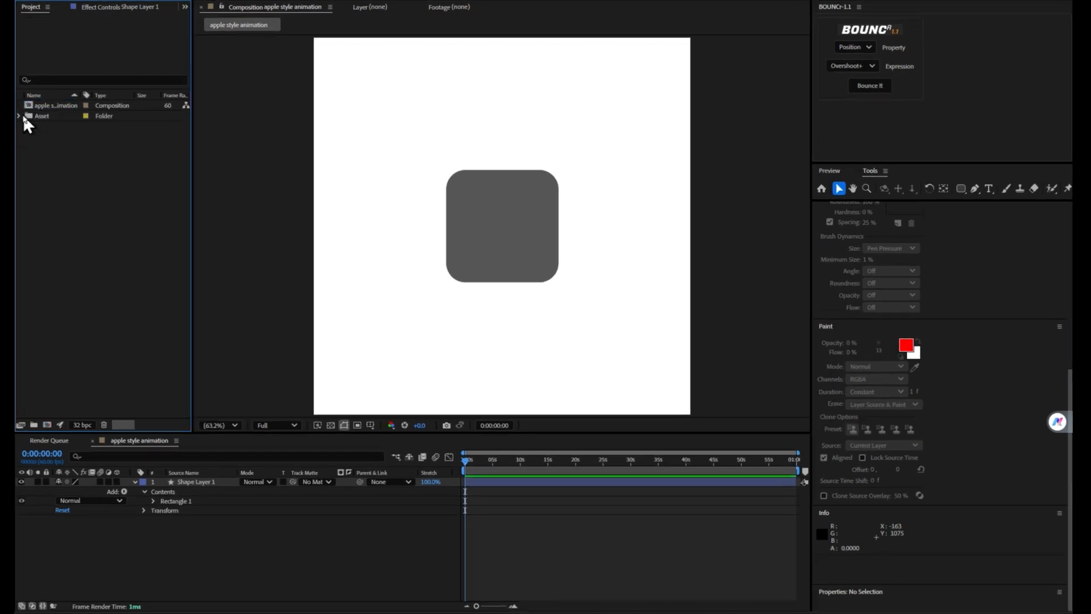
# Add Location.png from the Asset folder above the shape layer and scale it to 15%
pyautogui.click(20, 115)
pyautogui.press('s')
pyautogui.moveTo(94, 491); pyautogui.dragTo(51, 493)
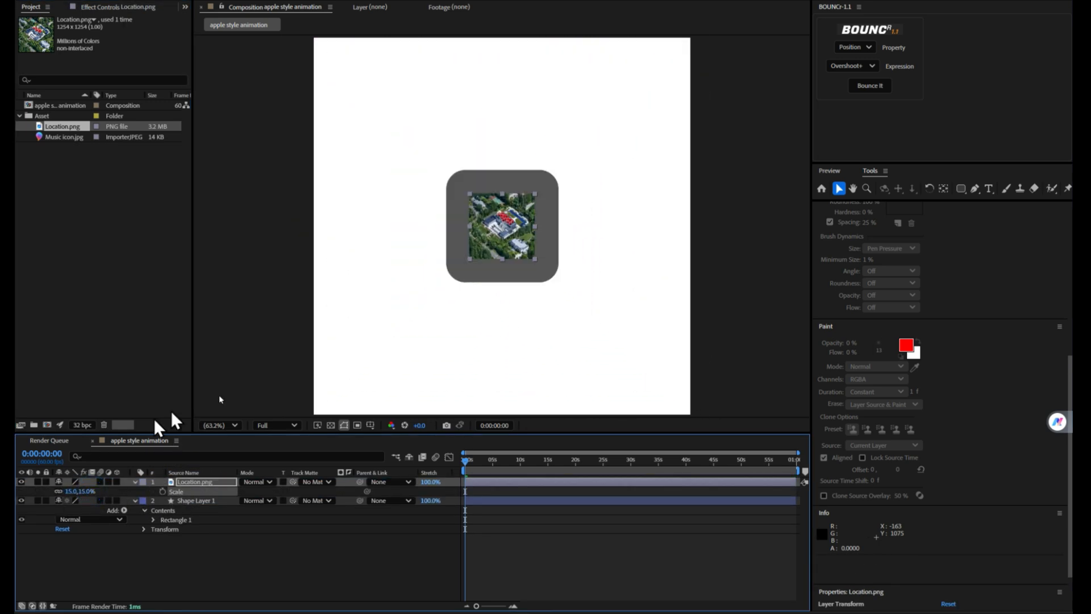
# Move the Location.png image toward the gray square's upper-left corner, to about 510, 500.5
pyautogui.scroll(5, 463, 371)
pyautogui.scroll(-2, 518, 301)
pyautogui.moveTo(528, 270); pyautogui.dragTo(494, 227)
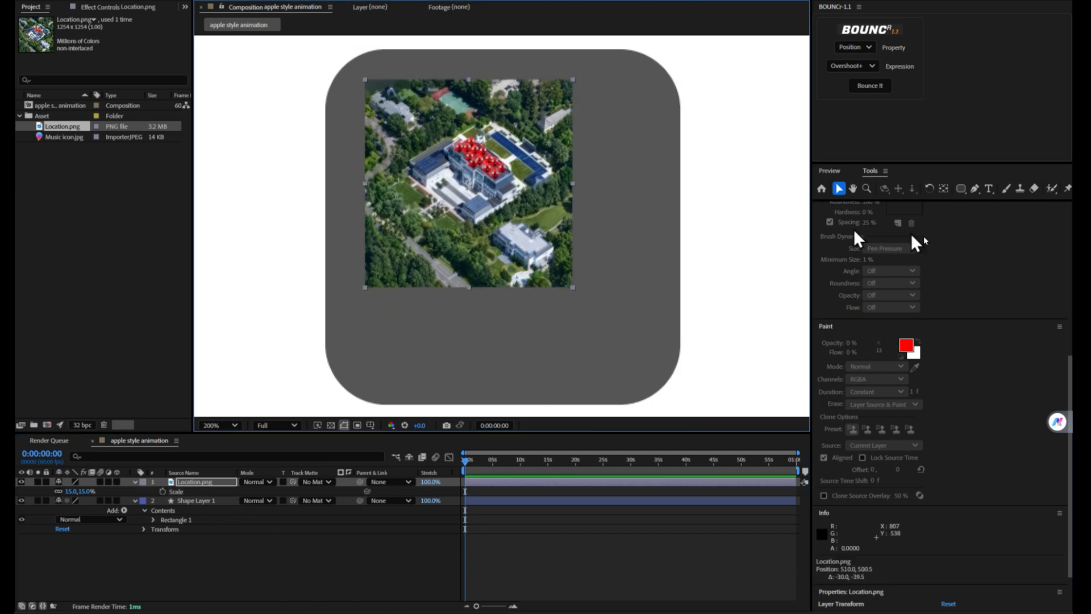
# Draw a rounded rectangle about 173 x 182 px over the Location.png image, slightly inside its edges
pyautogui.click(533, 547)
pyautogui.click(961, 189)
pyautogui.moveTo(367, 81)
pyautogui.mouseDown()
pyautogui.moveTo(472, 170)
pyautogui.moveTo(532, 285)
pyautogui.moveTo(566, 286)
pyautogui.mouseUp()
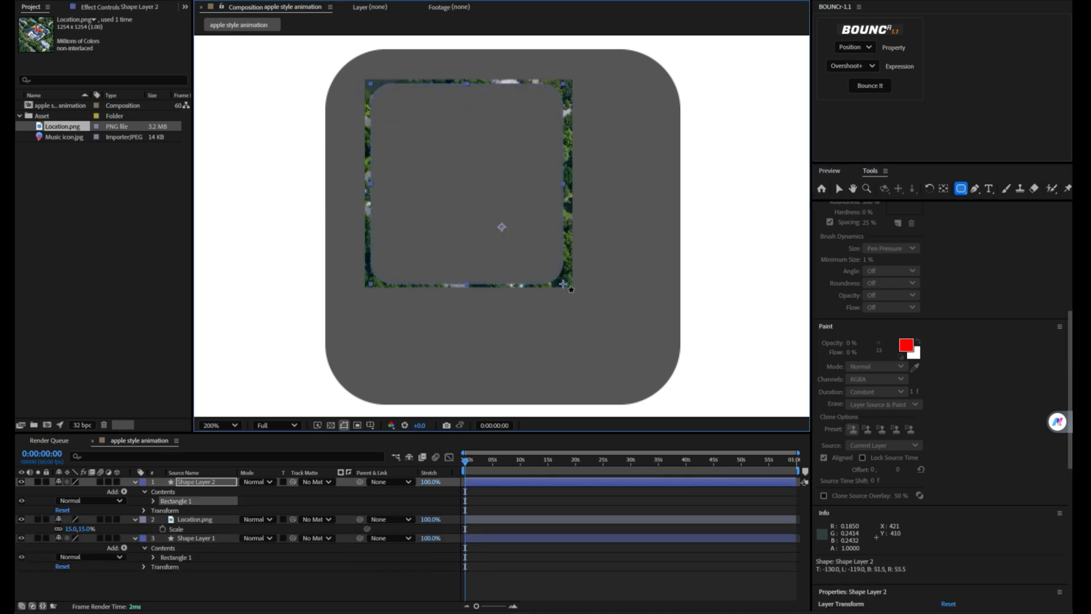
pyautogui.click(837, 189)
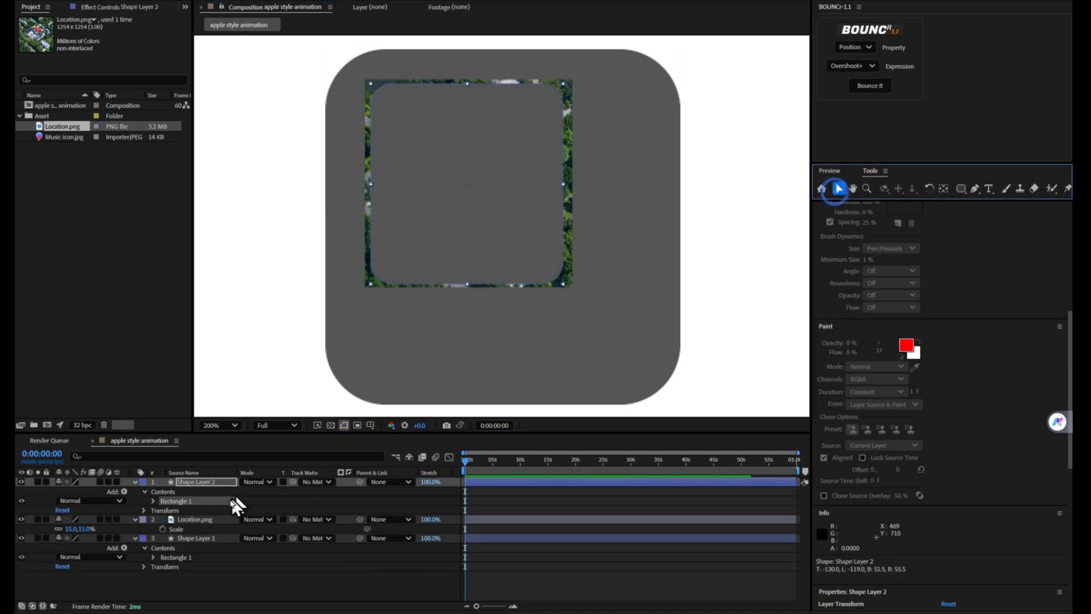
# Use Shape Layer 2 as the track matte for Location.png and parent that shape layer to the image
pyautogui.click(217, 519)
pyautogui.moveTo(294, 520); pyautogui.dragTo(230, 484)
pyautogui.moveTo(360, 481); pyautogui.dragTo(193, 516)
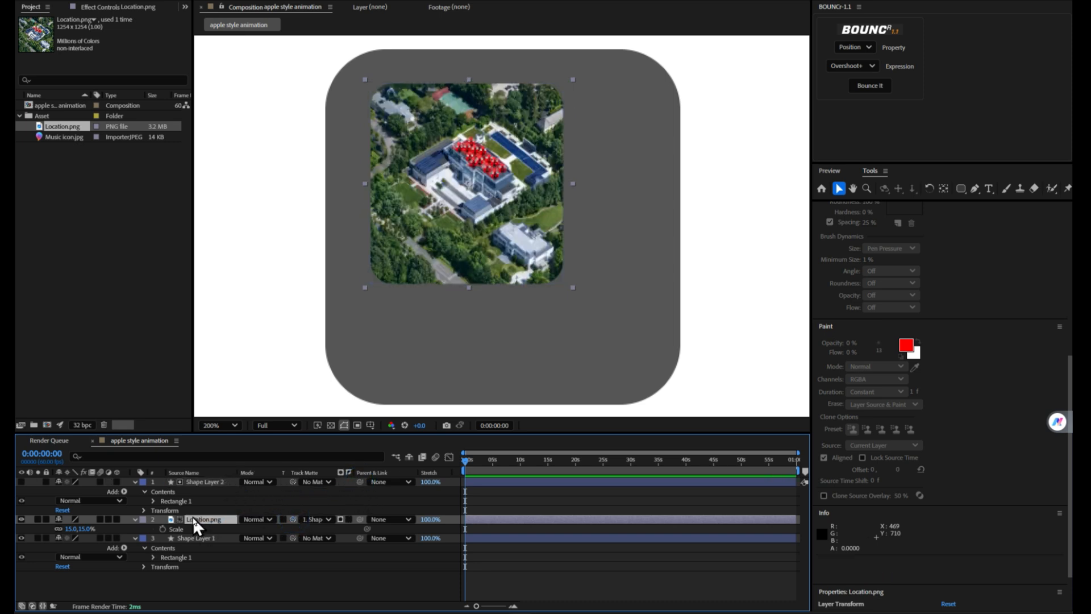
pyautogui.moveTo(360, 481); pyautogui.dragTo(226, 526)
# Scale the masked Location.png image to 11% and move it into the gray square's upper-left corner, to about 477, 473
pyautogui.click(222, 518)
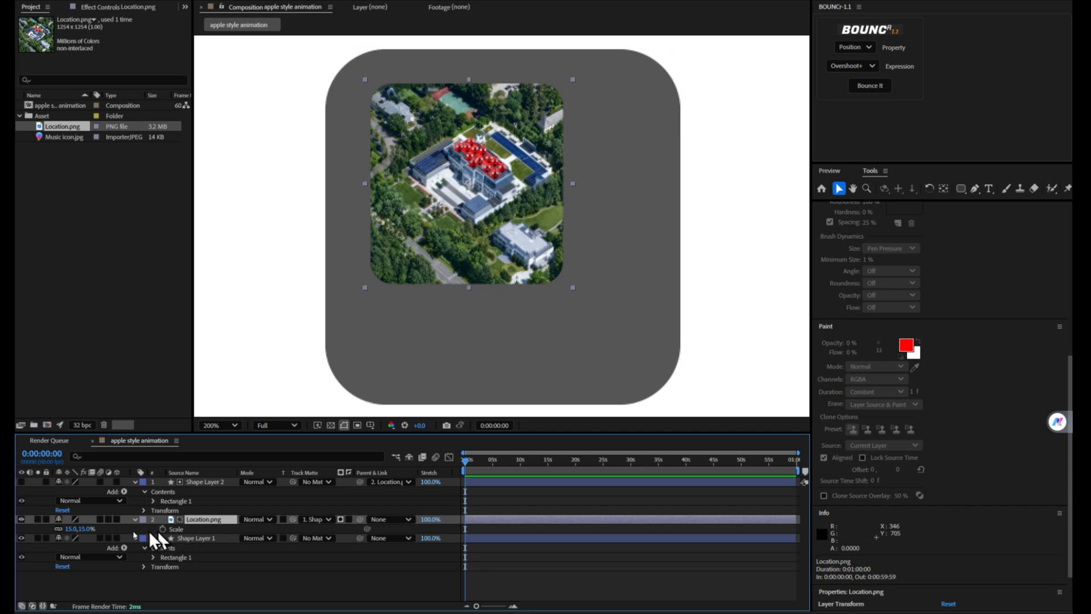
pyautogui.moveTo(86, 531); pyautogui.dragTo(74, 532)
pyautogui.moveTo(472, 214); pyautogui.dragTo(433, 183)
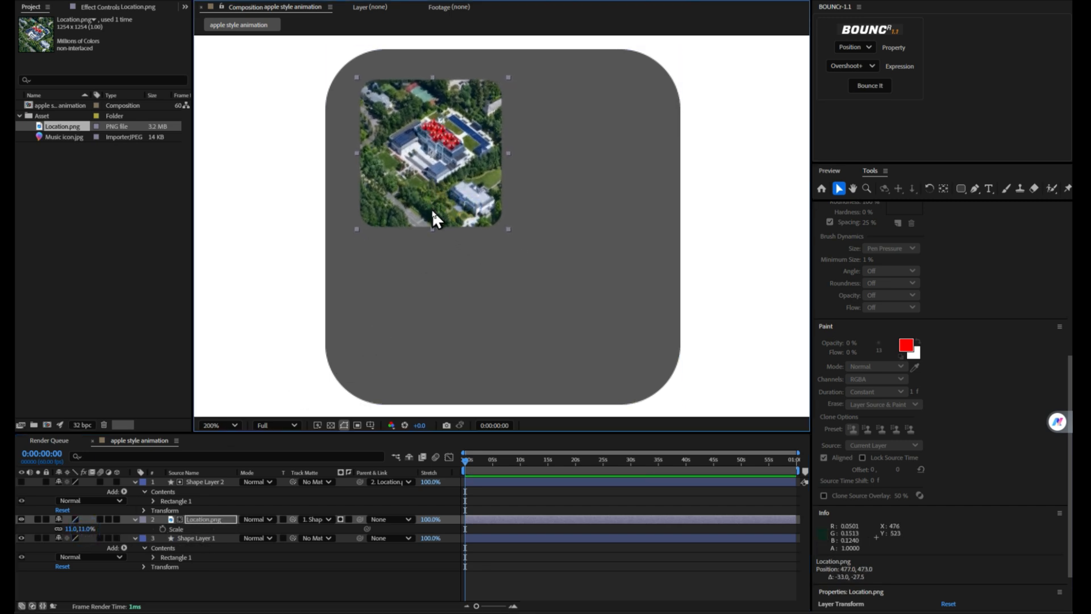
# Add a text layer reading "Not Like us" beside the image on the gray square
pyautogui.click(361, 594)
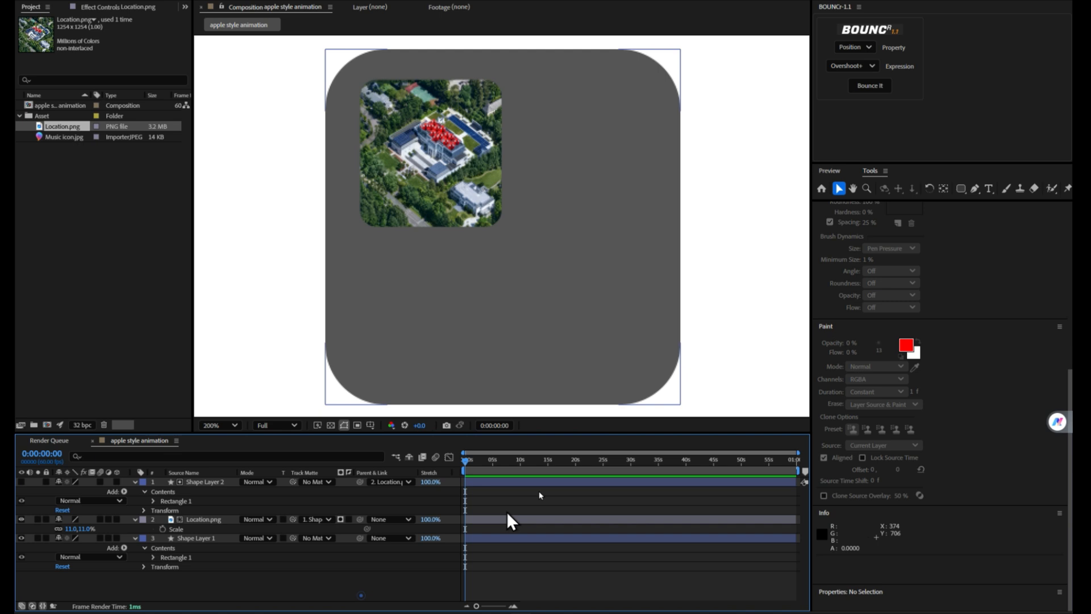
pyautogui.click(989, 188)
pyautogui.click(560, 183)
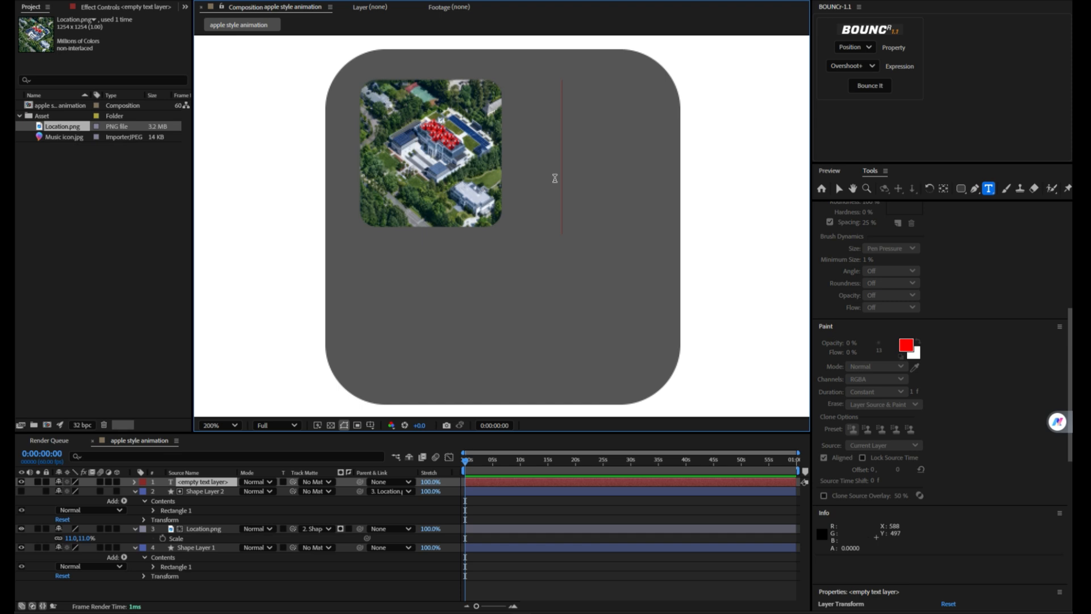
pyautogui.write('N')
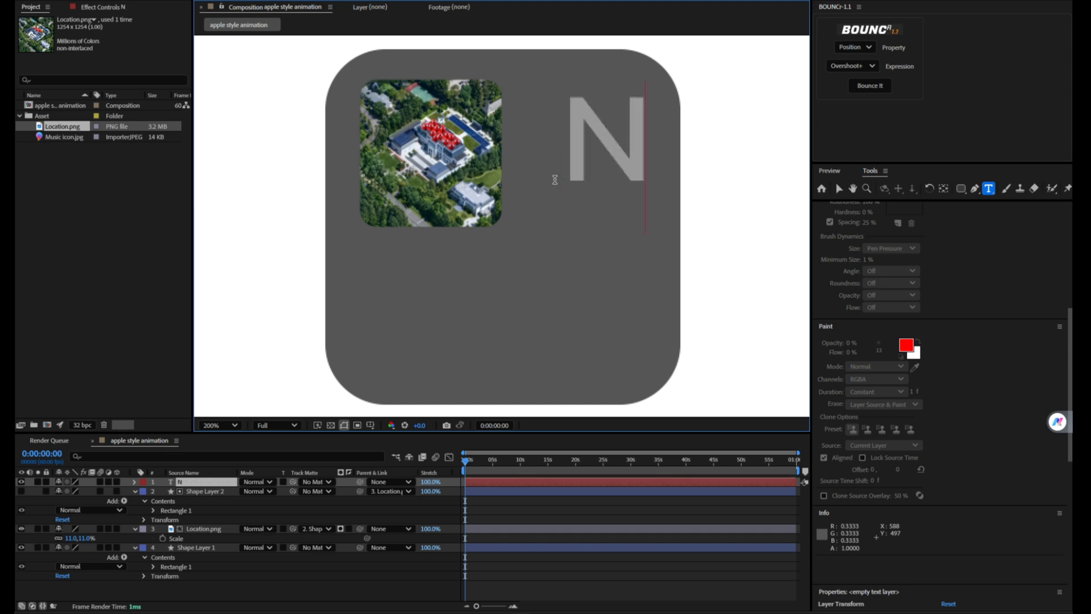
pyautogui.write('ot Ii')
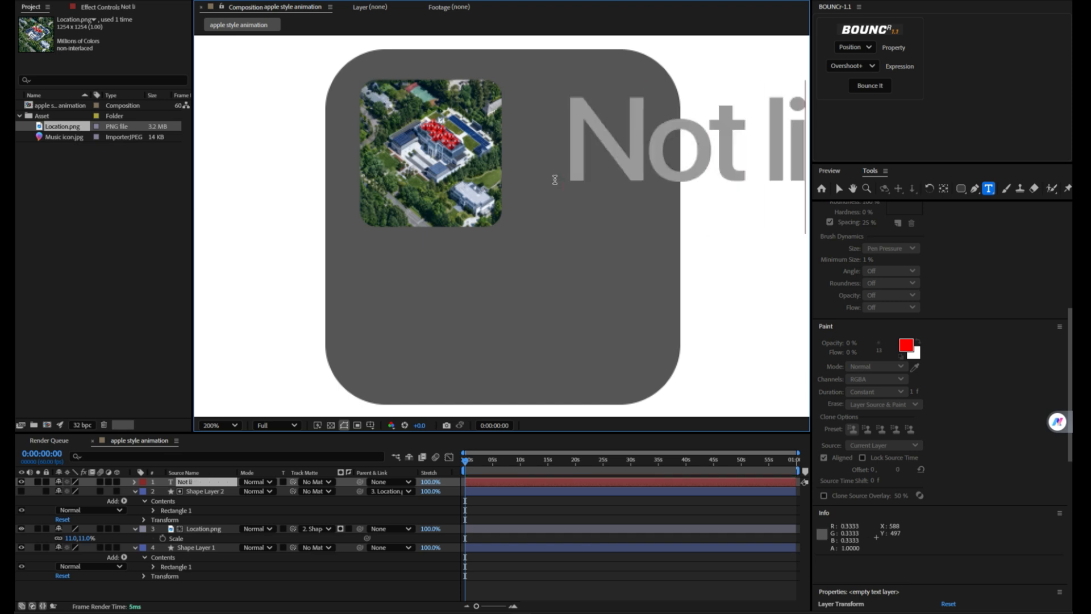
pyautogui.press('BackSpace')
pyautogui.press('BackSpace')
pyautogui.write('Like us')
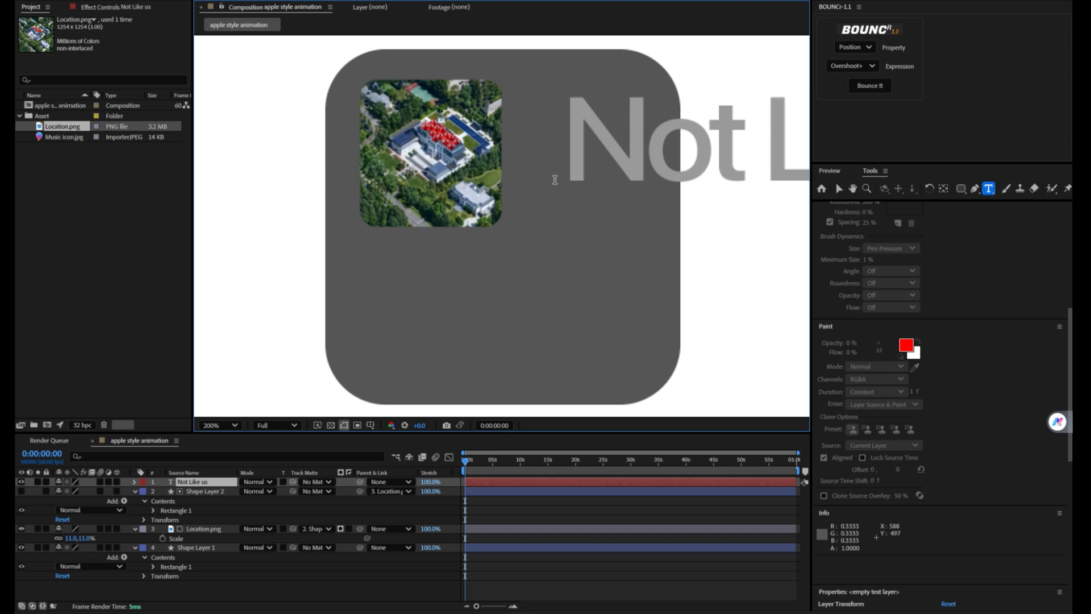
pyautogui.click(838, 189)
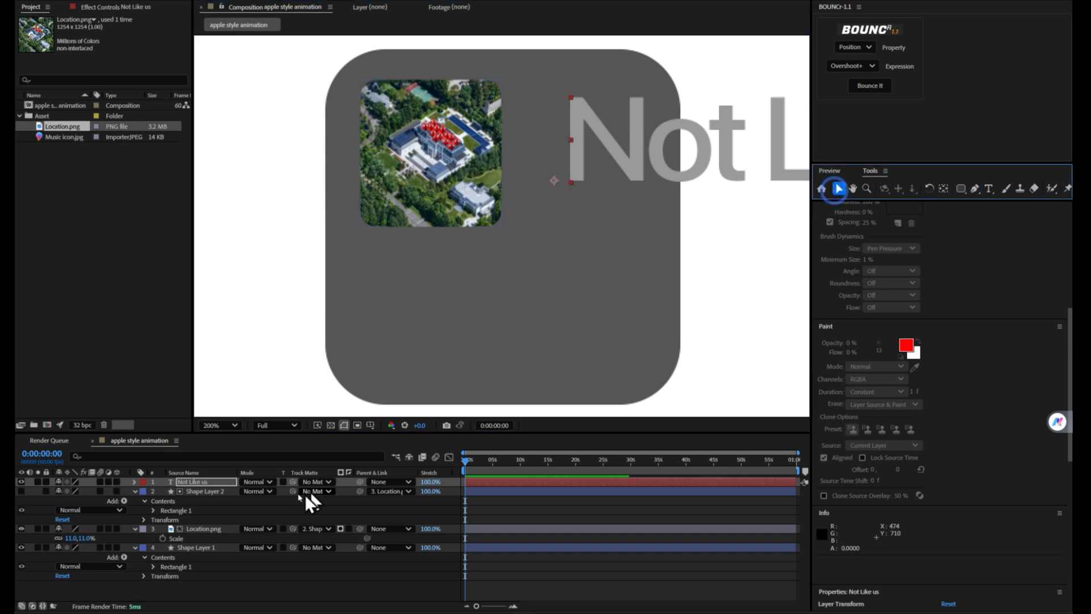
# Scale the "Not Like us" text to 15% and place it directly beneath the image, aligned near its left edge
pyautogui.press('s')
pyautogui.moveTo(87, 492); pyautogui.dragTo(49, 498)
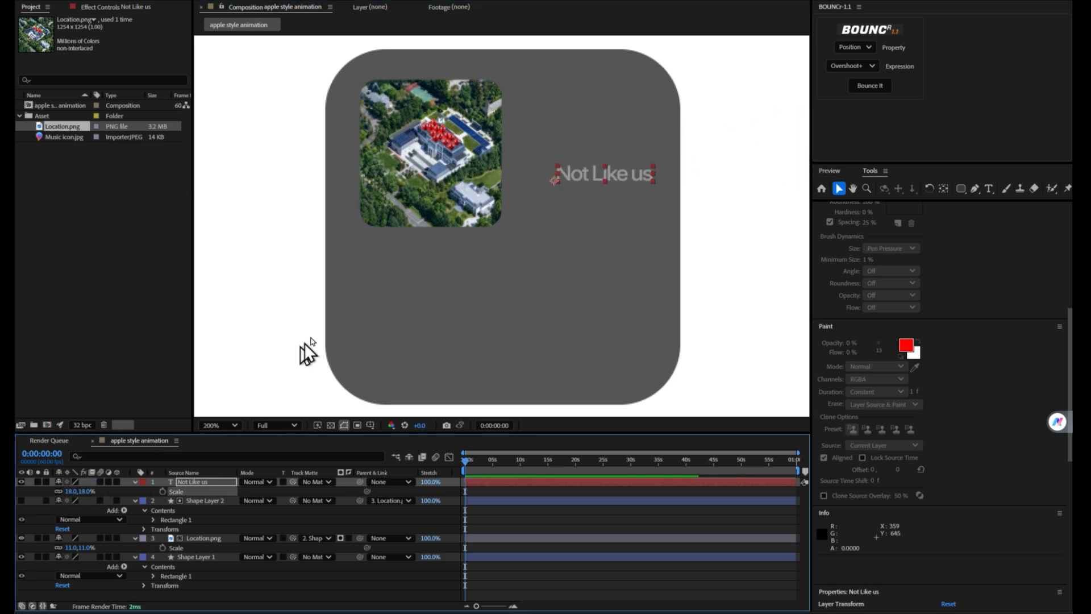
pyautogui.moveTo(580, 177); pyautogui.dragTo(409, 263)
pyautogui.moveTo(88, 492); pyautogui.dragTo(75, 492)
pyautogui.moveTo(404, 268)
pyautogui.mouseDown()
pyautogui.moveTo(384, 255)
pyautogui.moveTo(387, 265)
pyautogui.mouseUp()
# Duplicate the "Not Like us" text layer and change the copy's text to "Kendrick Lamar"
pyautogui.hotkey('ctrl', 'd')
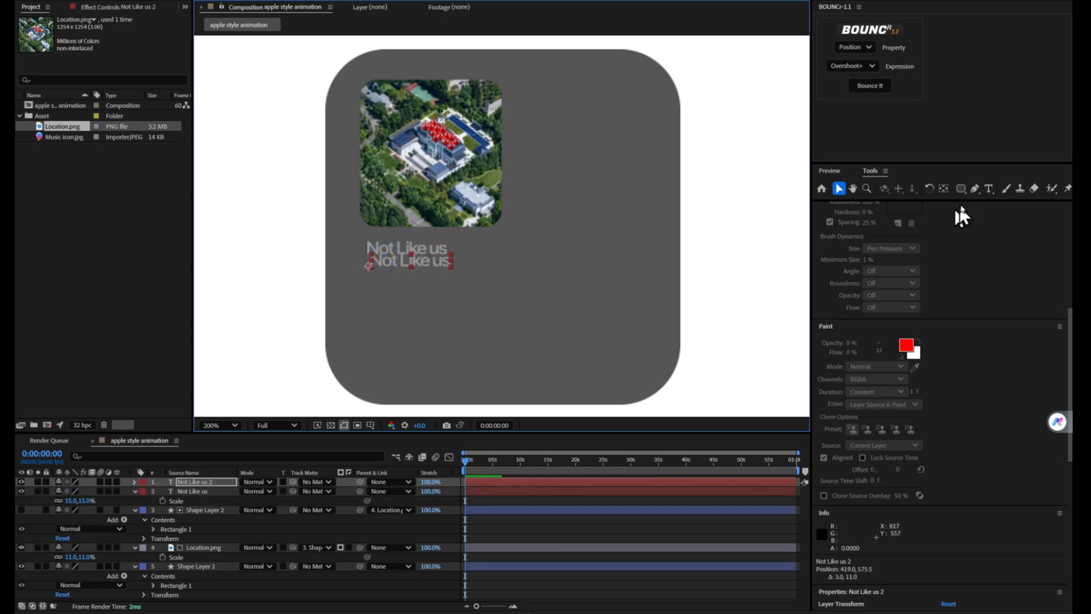
pyautogui.click(988, 188)
pyautogui.tripleClick(435, 262)
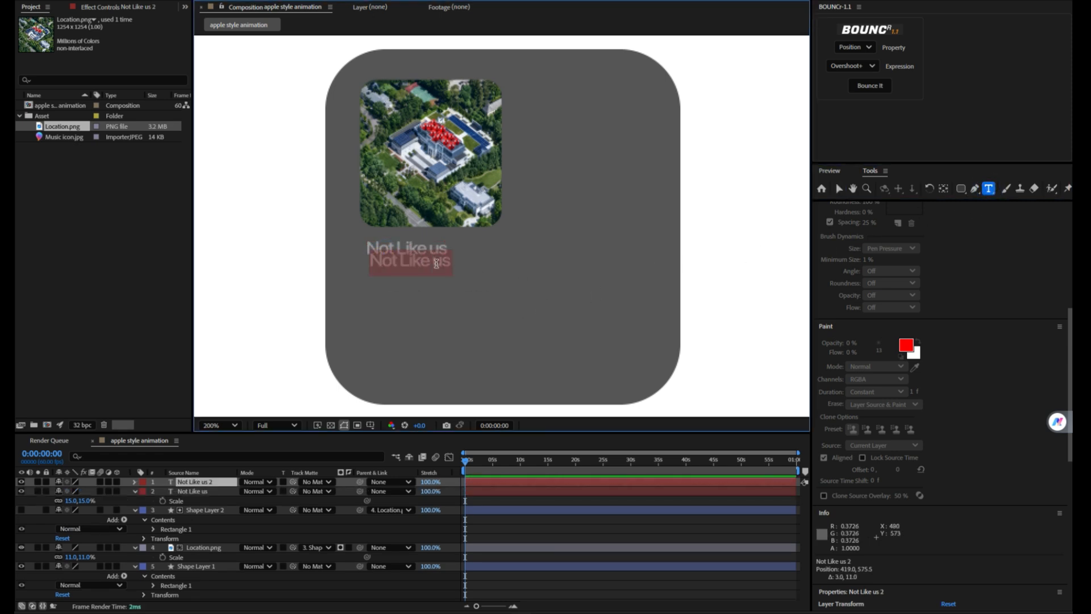
pyautogui.write('Kendrick L')
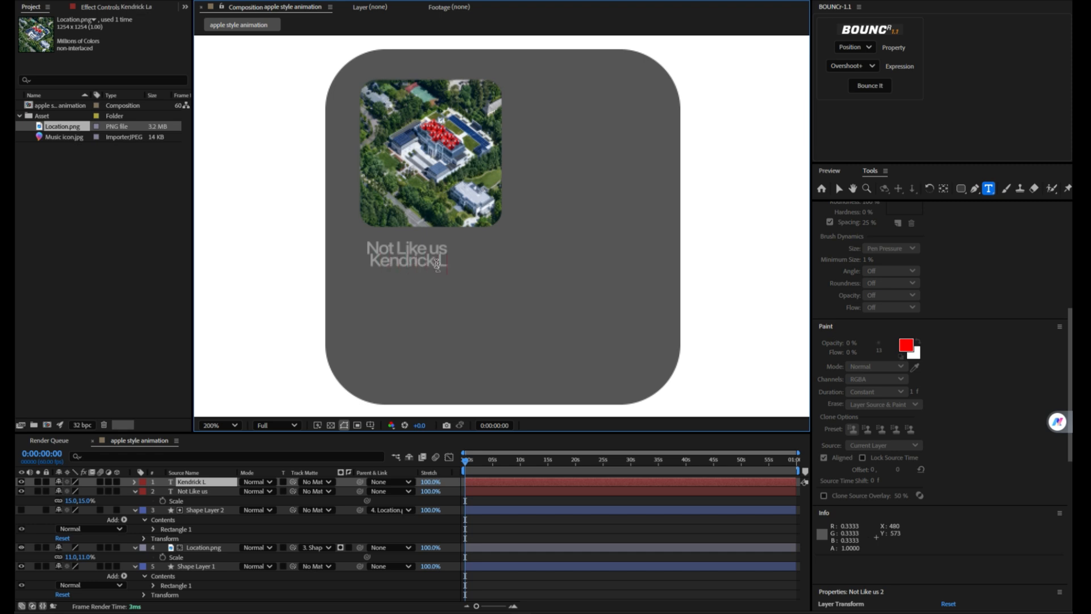
pyautogui.write('amar')
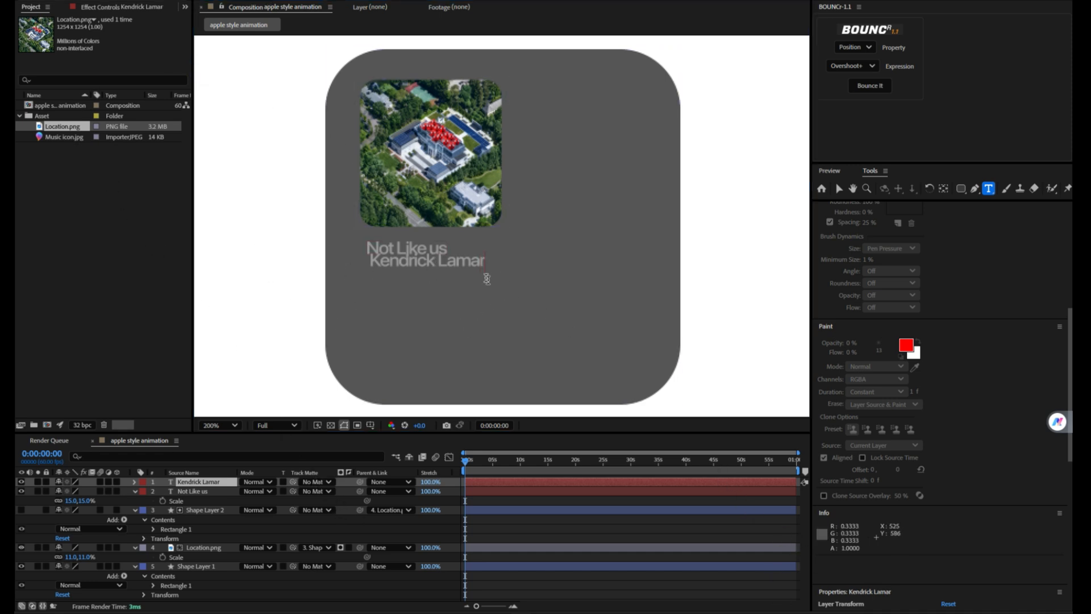
pyautogui.click(838, 188)
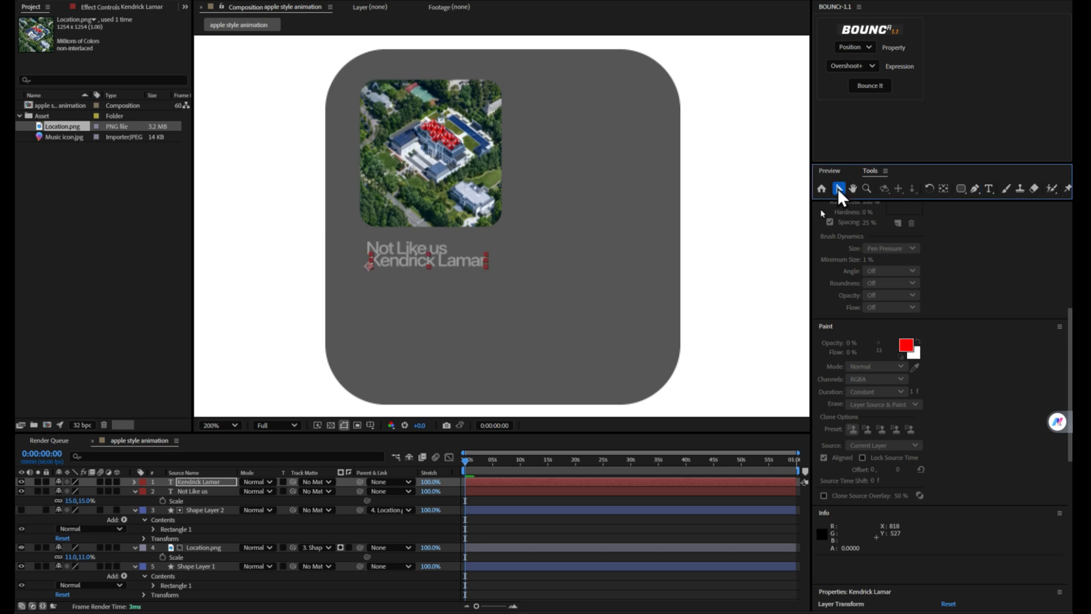
# Scale the "Kendrick Lamar" text to 12% and move it just under the song title, to about 416, 579
pyautogui.press('s')
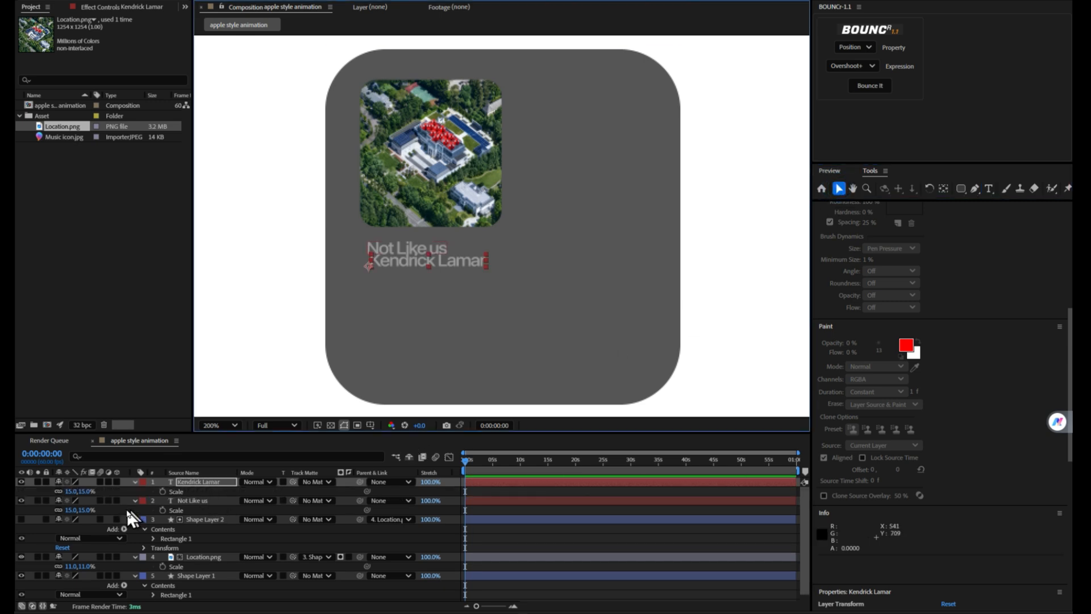
pyautogui.moveTo(80, 491); pyautogui.dragTo(77, 489)
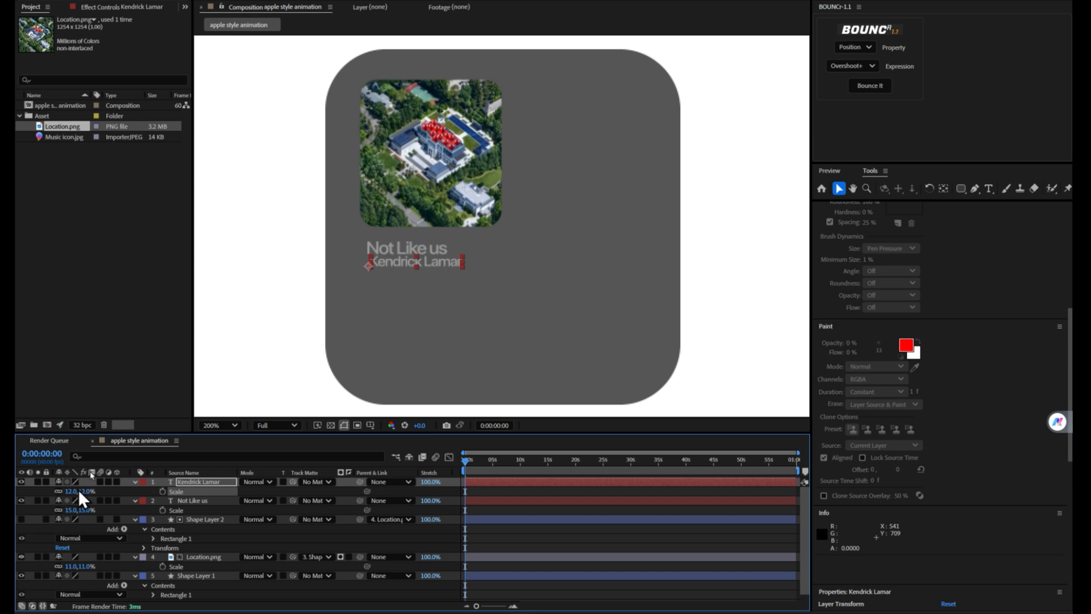
pyautogui.press('.')
pyautogui.moveTo(367, 293); pyautogui.dragTo(361, 302)
pyautogui.press(',')
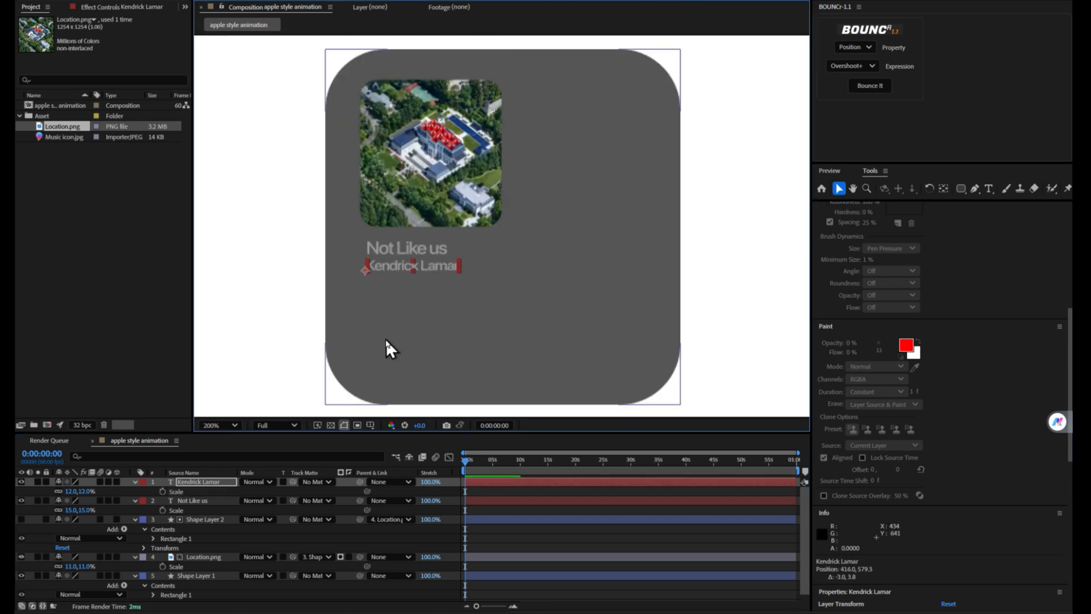
# Lower the "Kendrick Lamar" text opacity to 74% and move it slightly down, to about 417.5, 585
pyautogui.press('t')
pyautogui.moveTo(63, 492); pyautogui.dragTo(55, 495)
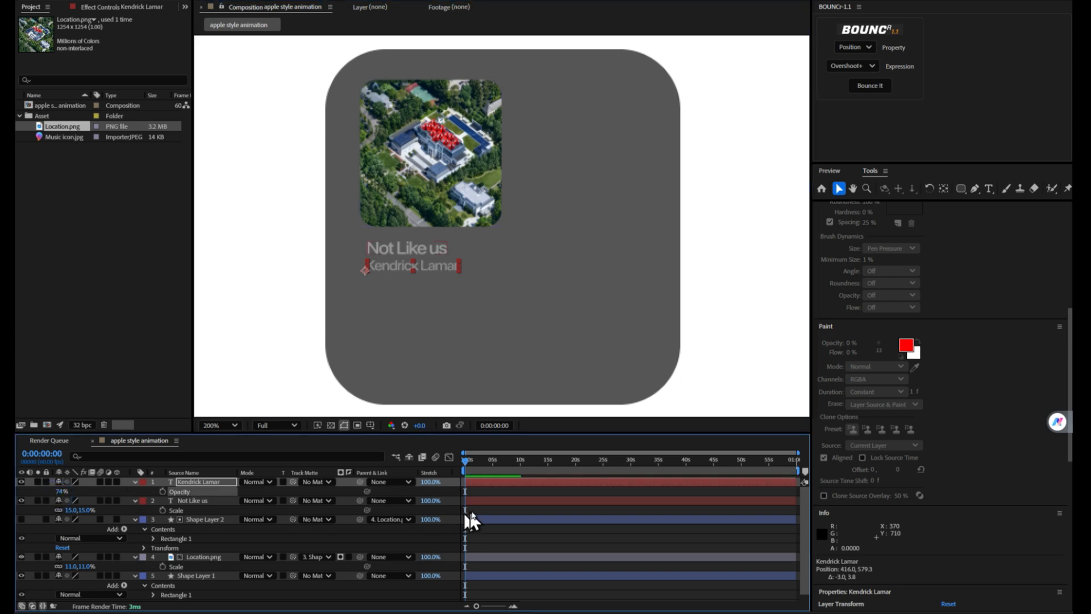
pyautogui.moveTo(410, 264); pyautogui.dragTo(412, 271)
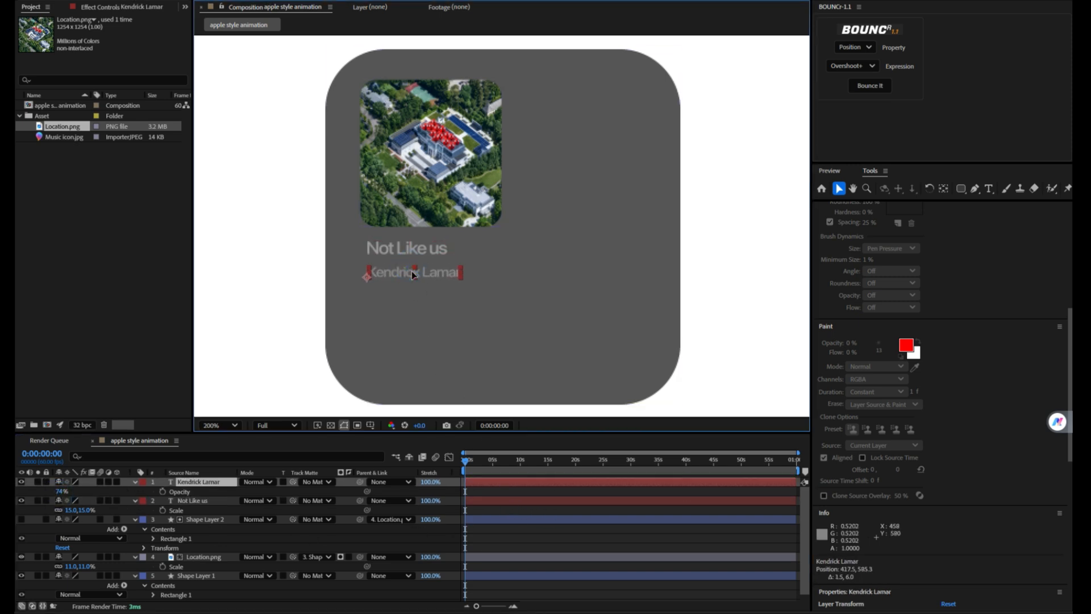
pyautogui.click(511, 492)
# Draw a rounded rectangle button about 170 x 40 px below the artist name and fill it with a lighter gray
pyautogui.click(961, 188)
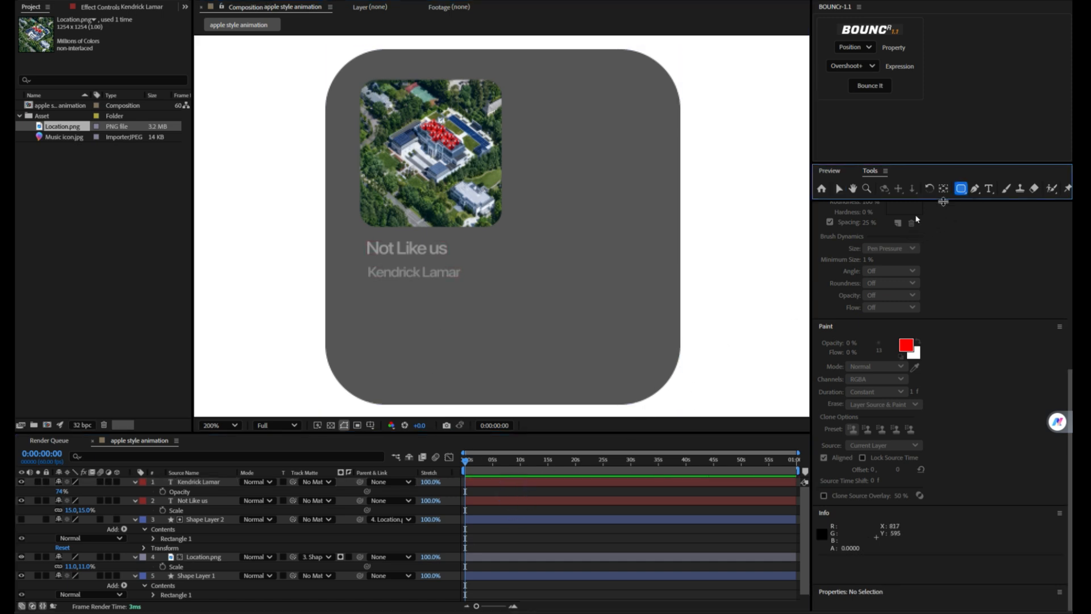
pyautogui.moveTo(374, 317)
pyautogui.mouseDown()
pyautogui.moveTo(468, 352)
pyautogui.moveTo(562, 362)
pyautogui.mouseUp()
pyautogui.click(838, 188)
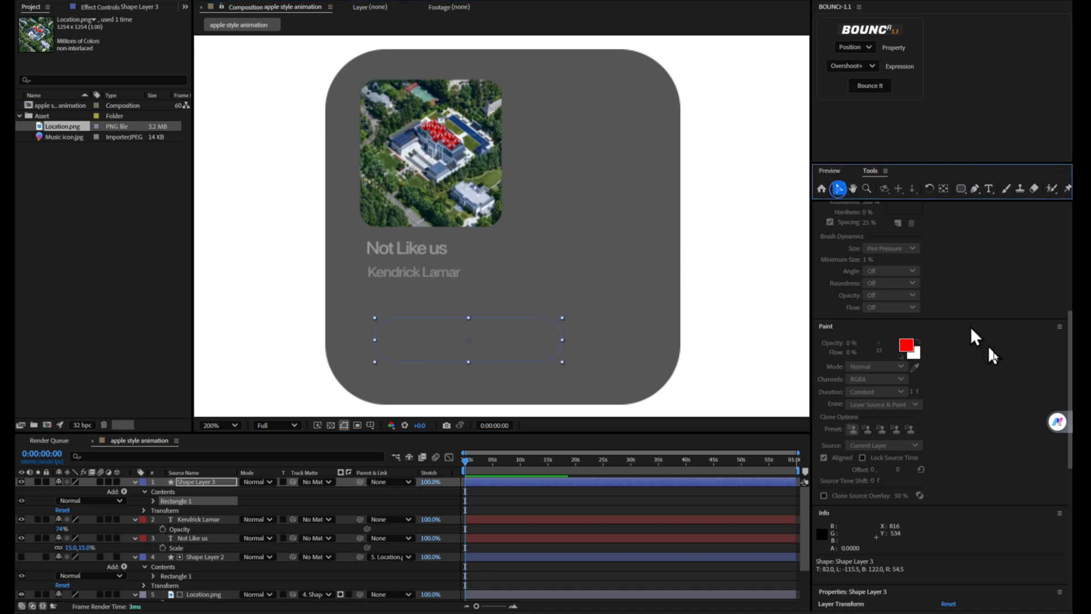
pyautogui.click(944, 583)
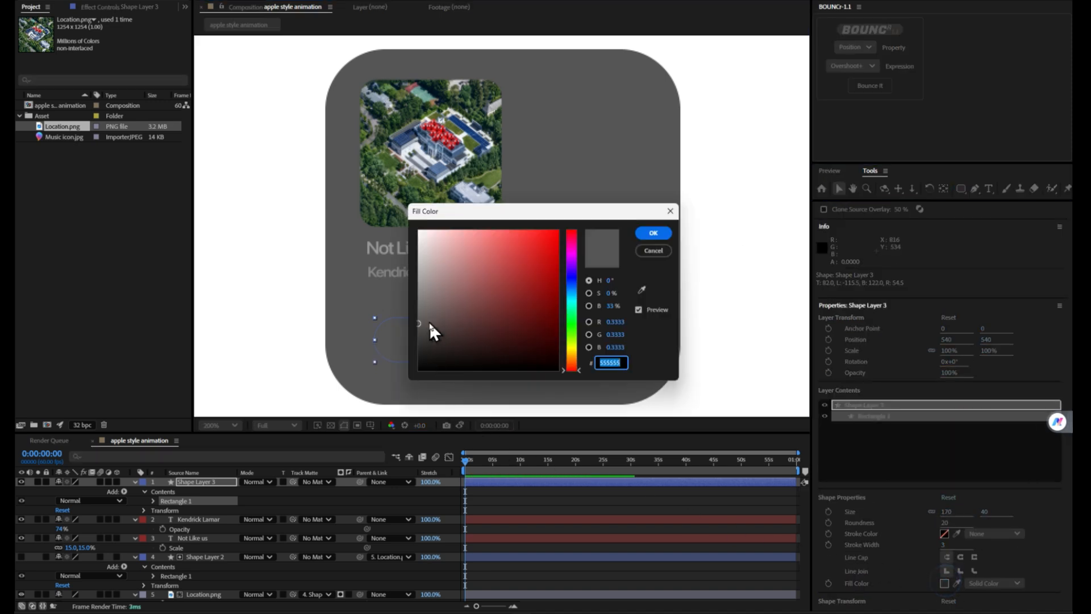
pyautogui.click(420, 293)
pyautogui.click(642, 228)
pyautogui.click(628, 482)
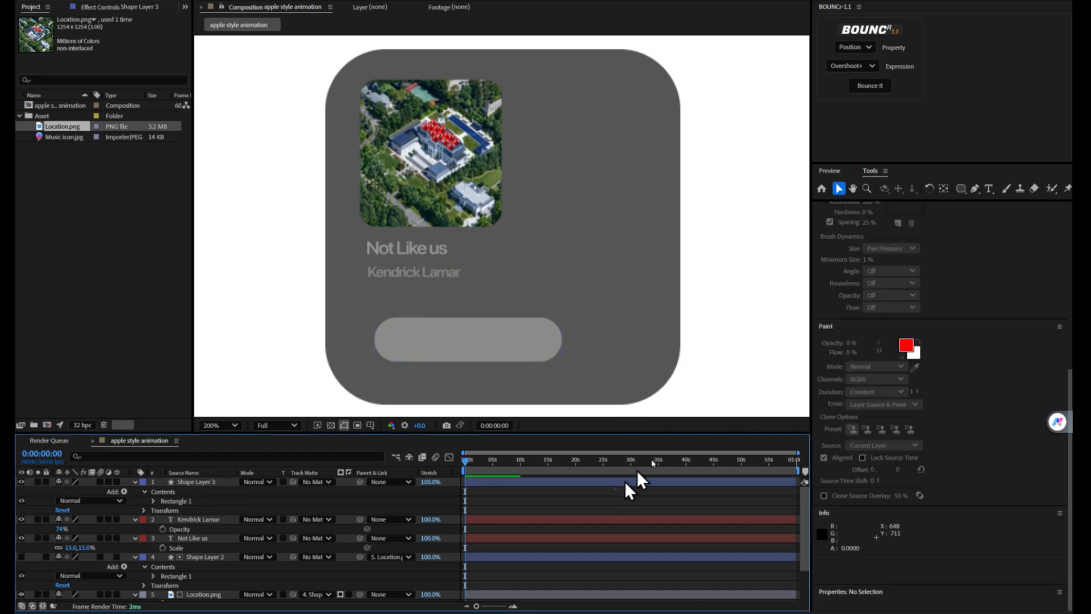
# Add a text layer reading "Pause" over the rounded button and lighten its gray fill
pyautogui.click(989, 188)
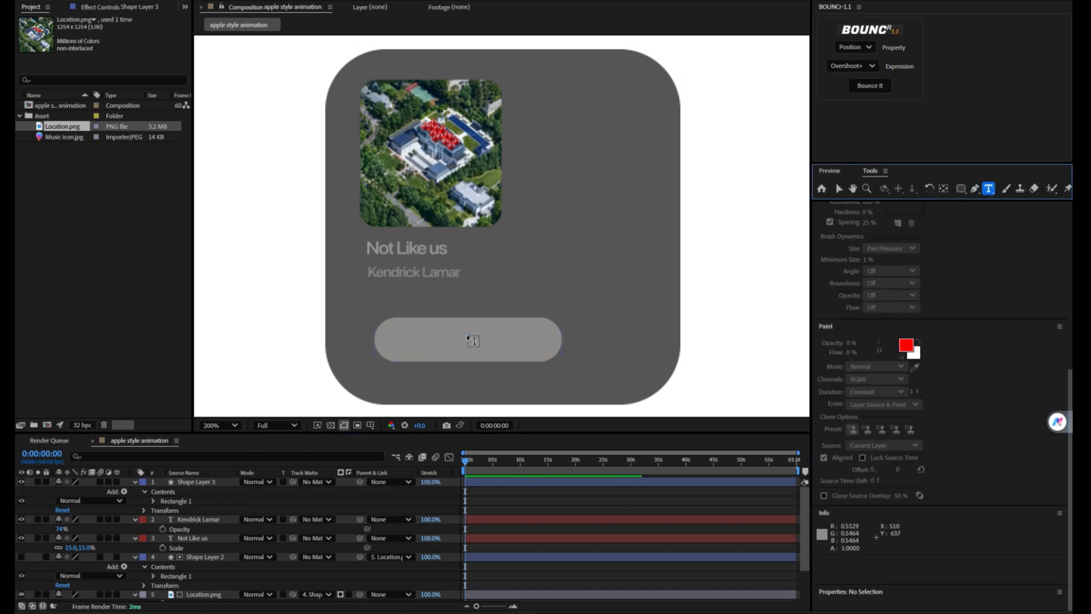
pyautogui.click(467, 335)
pyautogui.write('Pause')
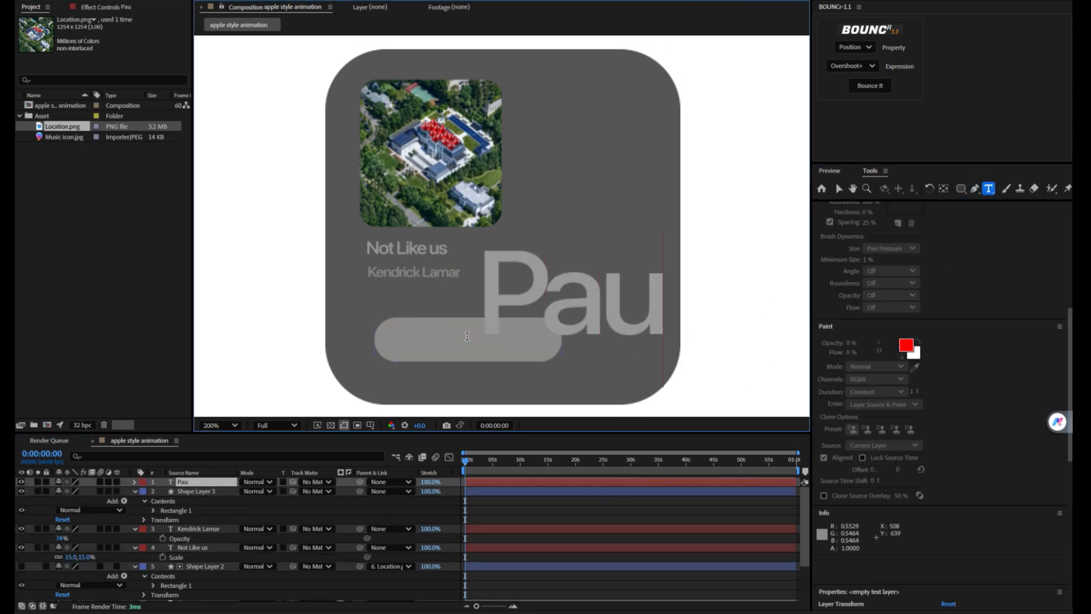
pyautogui.click(839, 195)
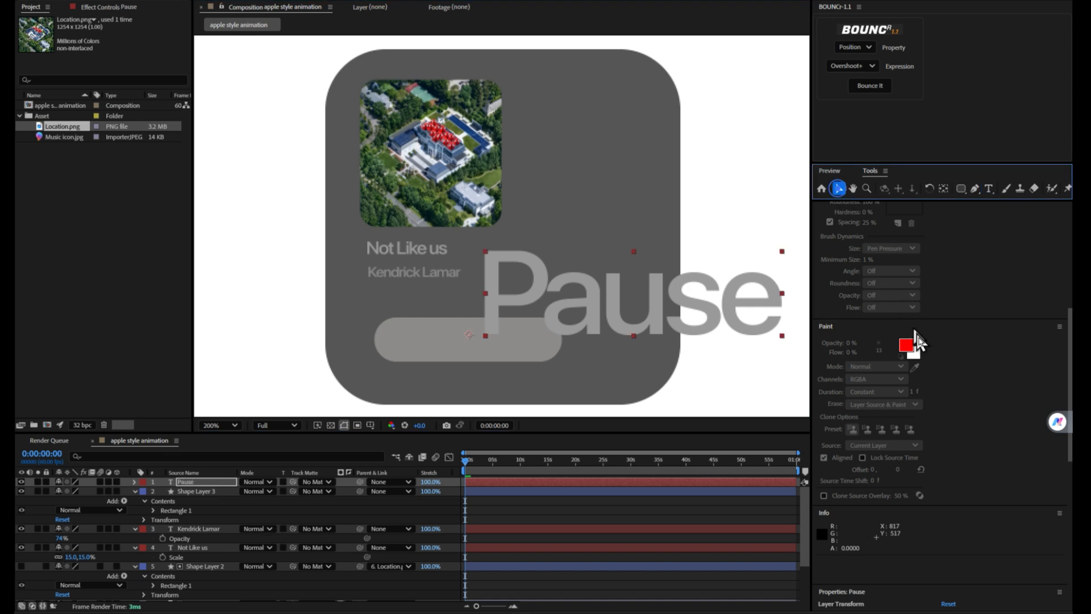
pyautogui.click(847, 354)
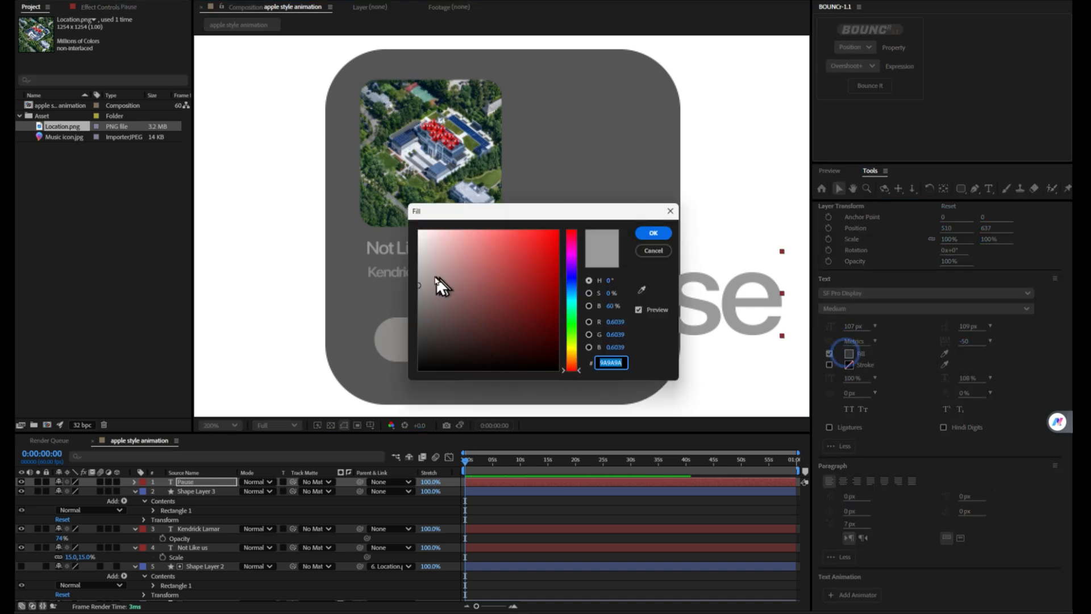
pyautogui.click(654, 232)
# Scale the "Pause" text to 21% and move it onto the middle of the button, to about 479, 653.5
pyautogui.press('s')
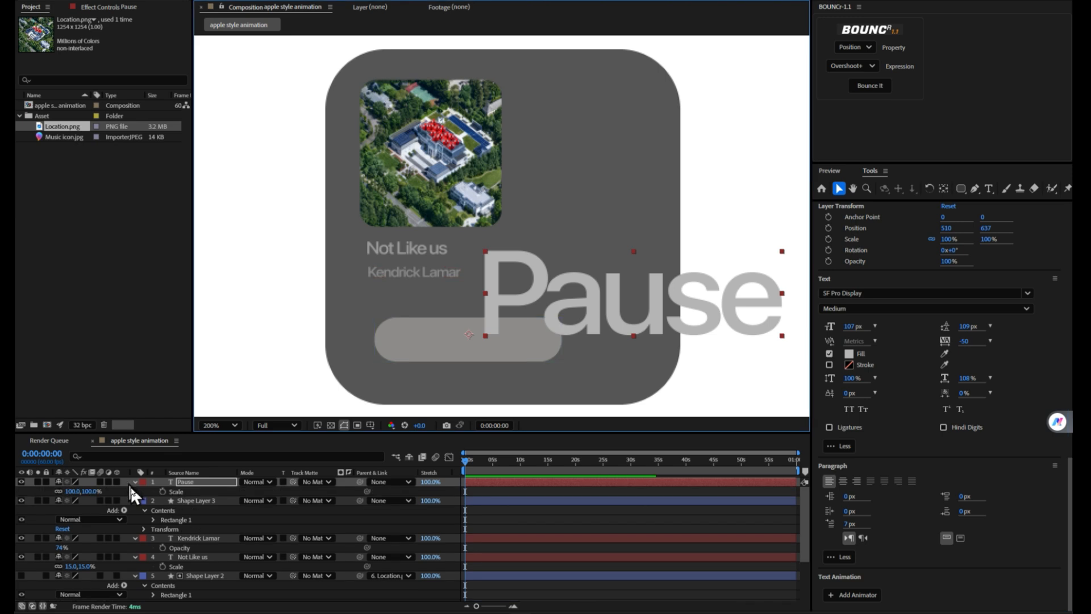
pyautogui.moveTo(98, 486); pyautogui.dragTo(57, 494)
pyautogui.moveTo(512, 325); pyautogui.dragTo(477, 339)
pyautogui.moveTo(87, 495); pyautogui.dragTo(85, 492)
pyautogui.moveTo(477, 340); pyautogui.dragTo(477, 345)
# Set the "Pause" text fill to white and nudge the text up to about 479, 650
pyautogui.click(847, 354)
pyautogui.moveTo(469, 268); pyautogui.dragTo(418, 230)
pyautogui.click(650, 234)
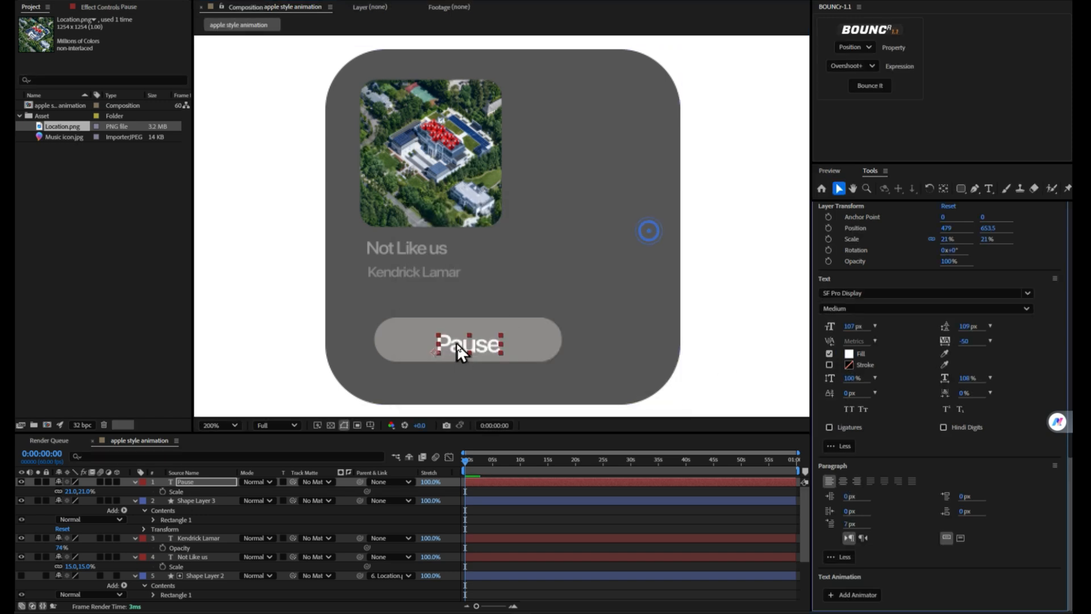
pyautogui.moveTo(465, 349); pyautogui.dragTo(464, 343)
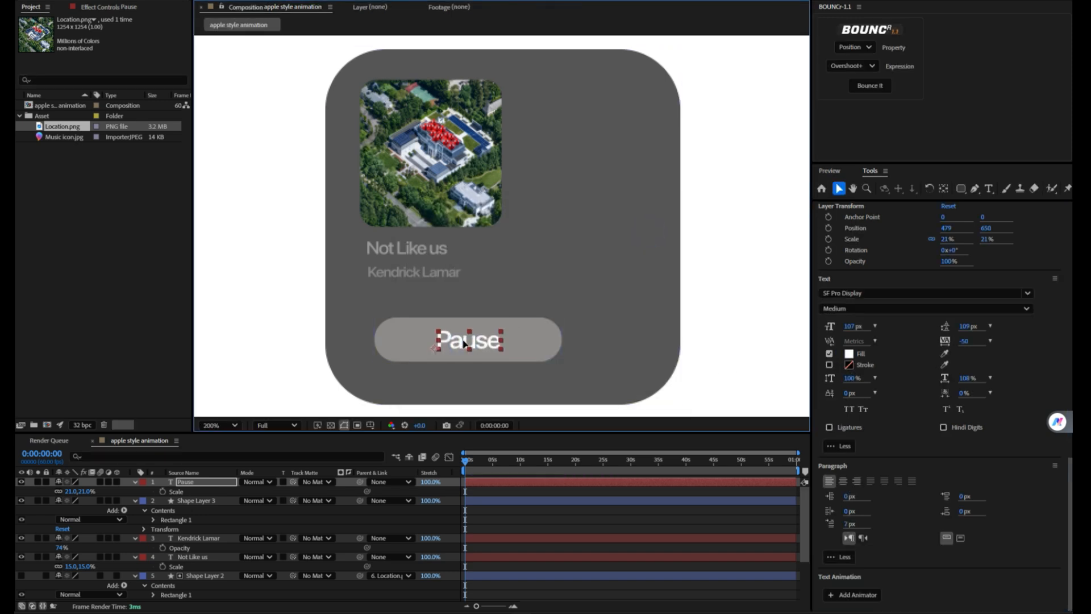
# Change the "Pause" text fill to a light gray and leave the layer deselected
pyautogui.click(849, 354)
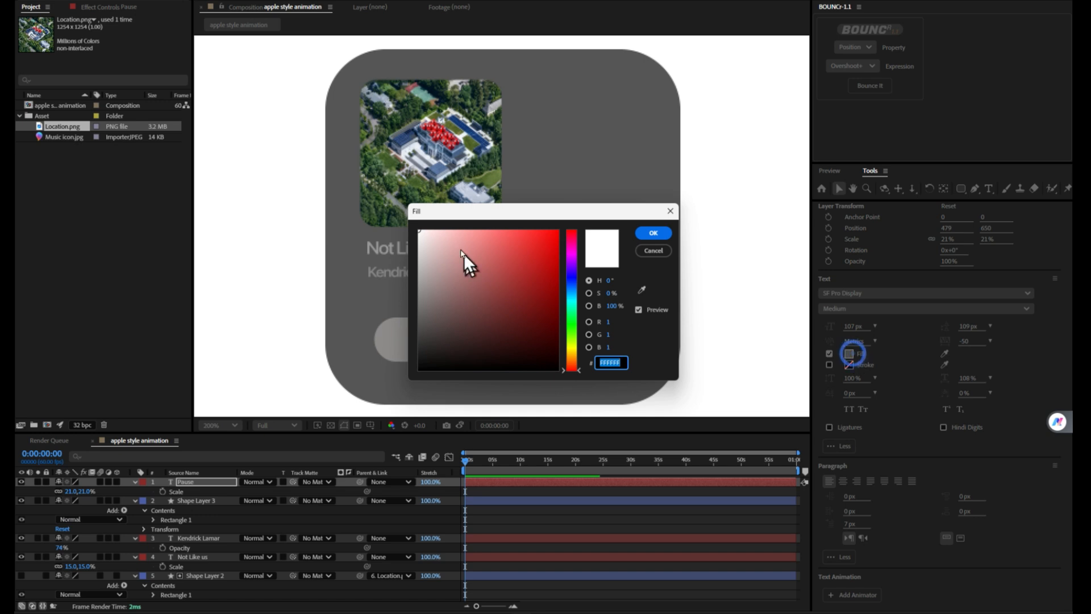
pyautogui.moveTo(424, 233); pyautogui.dragTo(419, 240)
pyautogui.moveTo(417, 258); pyautogui.dragTo(418, 275)
pyautogui.click(666, 233)
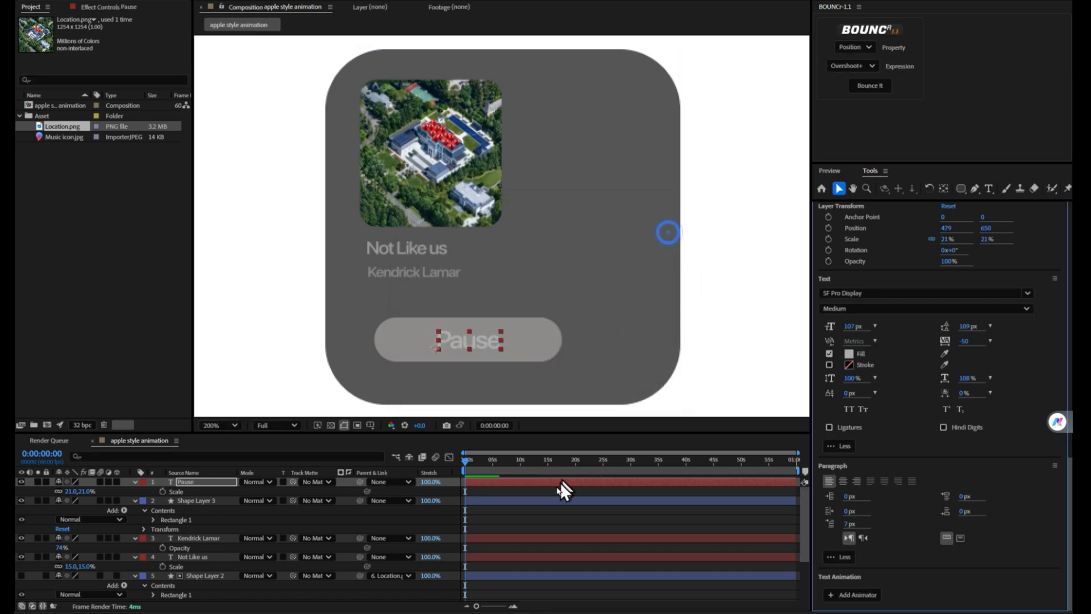
pyautogui.click(545, 493)
pyautogui.click(472, 345)
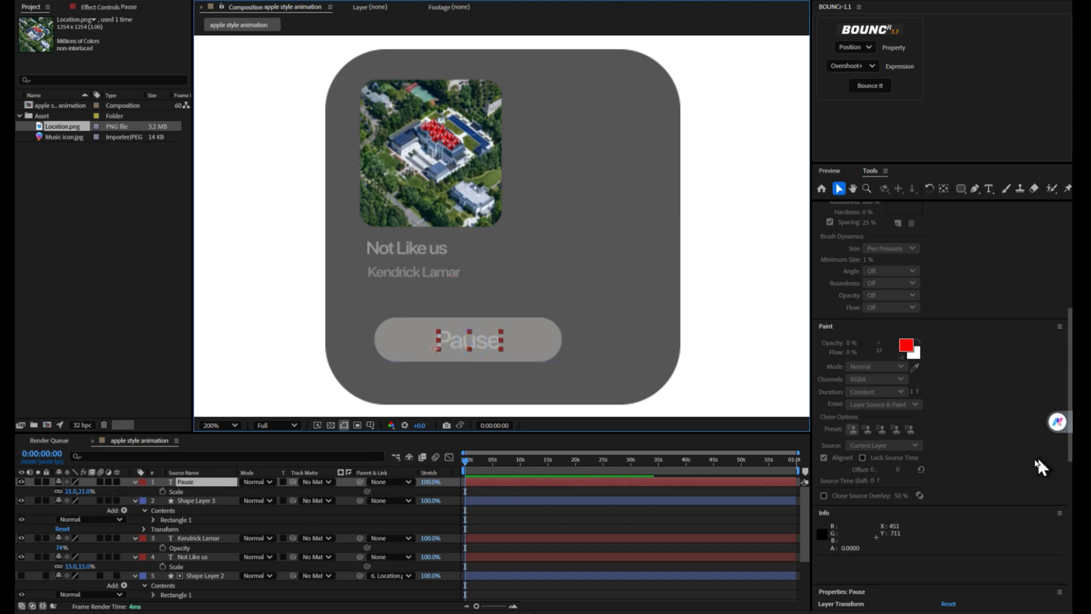
pyautogui.scroll(-7, 901, 479)
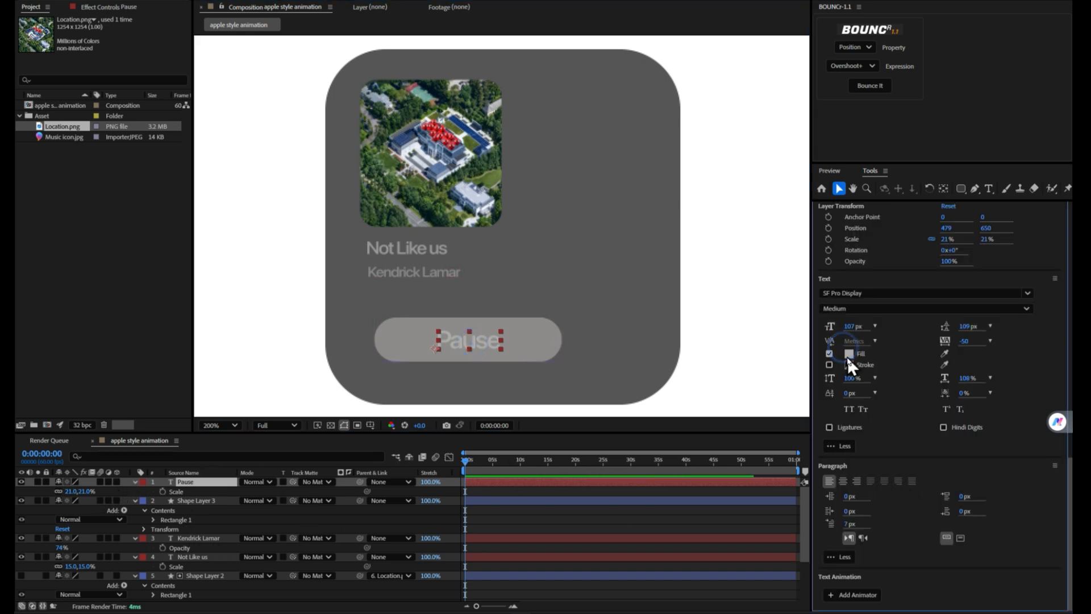
pyautogui.click(651, 494)
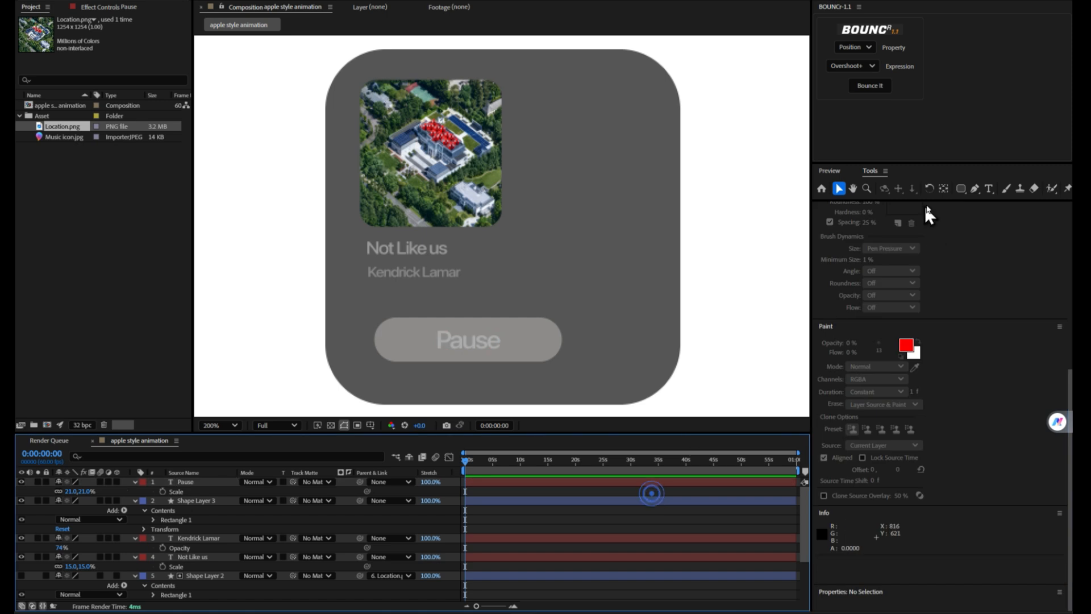
# Draw a short vertical line with the Pen tool inside the button, just before the "Pause" text
pyautogui.click(974, 188)
pyautogui.click(405, 339)
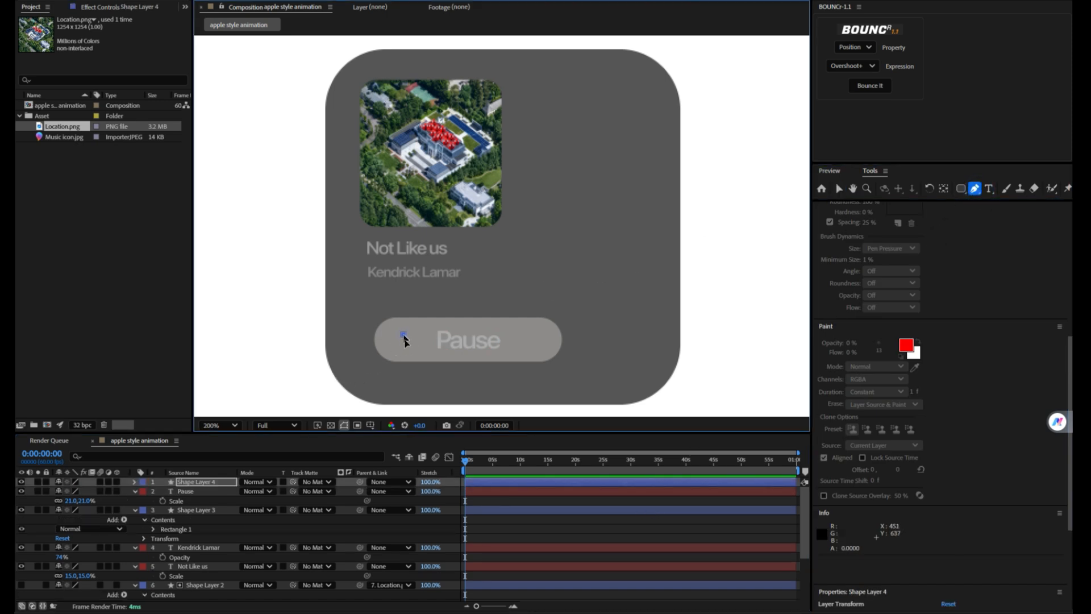
pyautogui.scroll(1, 493, 373)
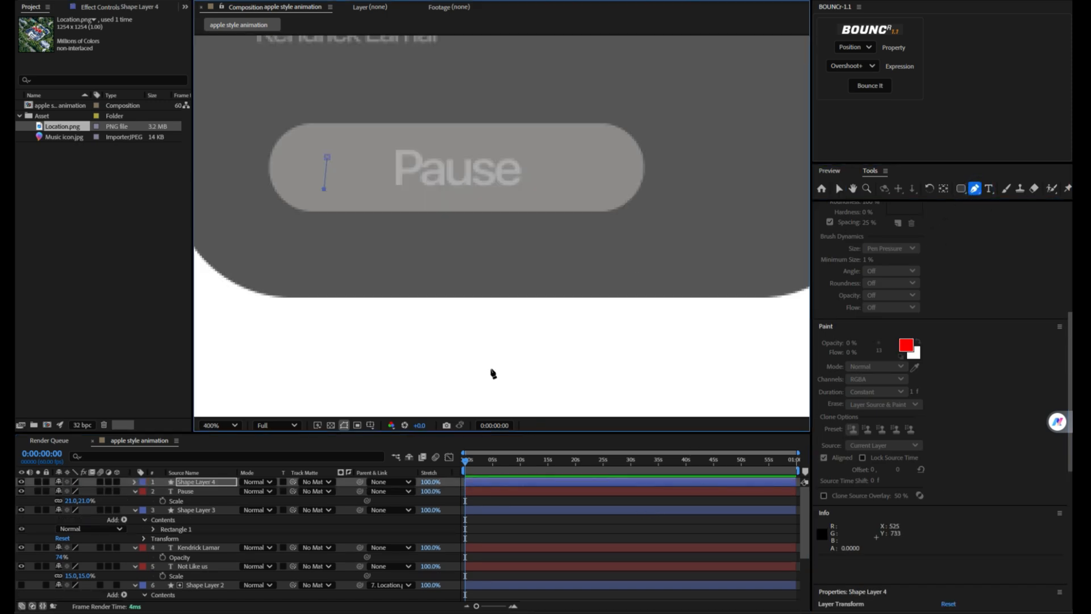
pyautogui.moveTo(411, 295); pyautogui.dragTo(545, 378)
pyautogui.click(477, 276)
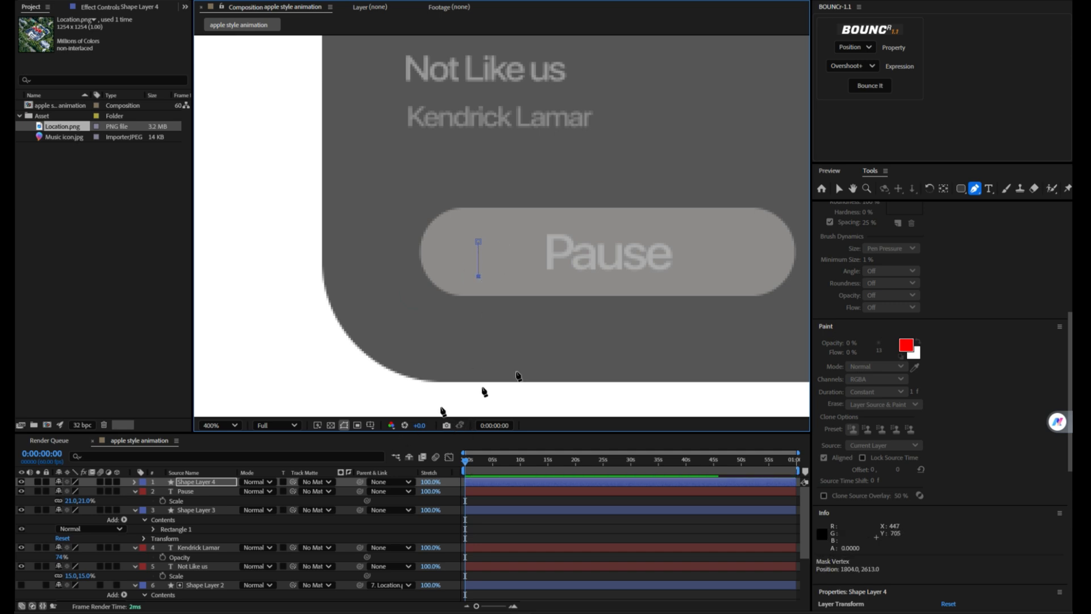
# Give the short line on Shape Layer 4 a solid white stroke and set its fill to None
pyautogui.scroll(-6, 962, 480)
pyautogui.click(991, 449)
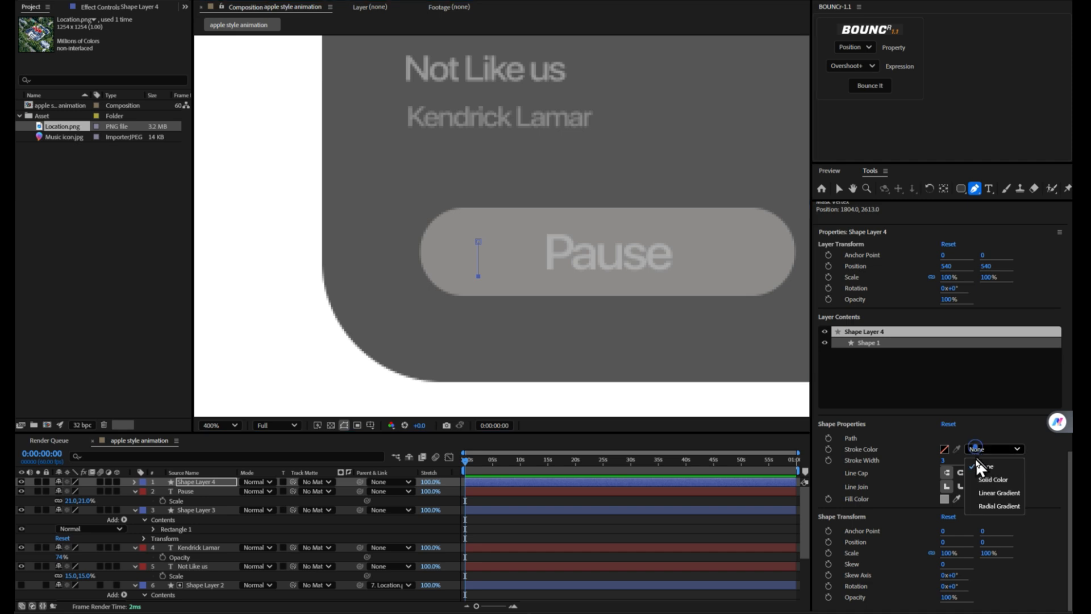
pyautogui.click(987, 479)
pyautogui.click(982, 498)
pyautogui.click(989, 529)
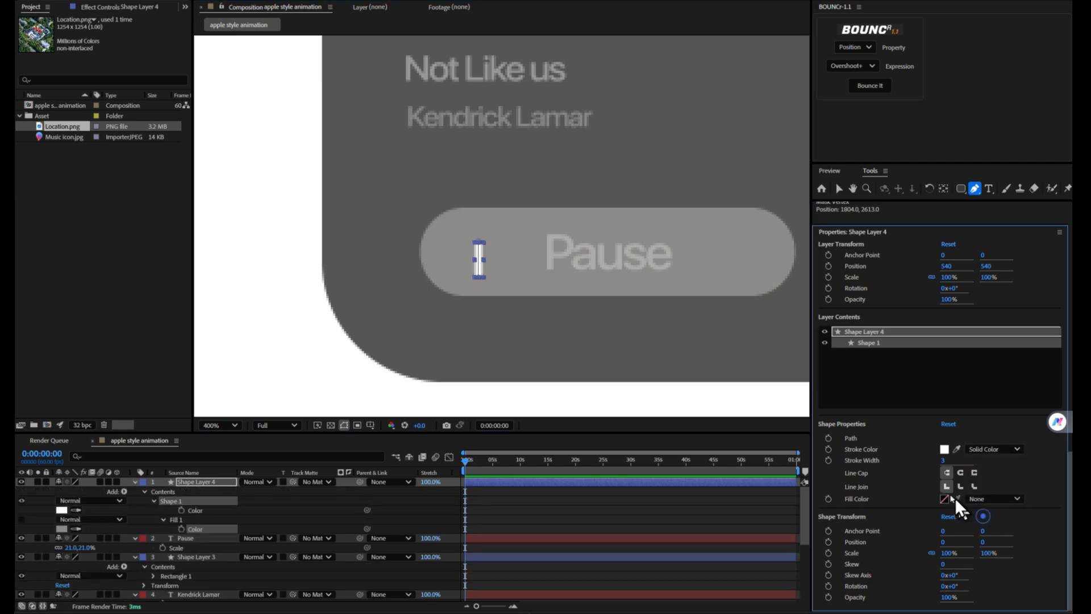
pyautogui.click(676, 542)
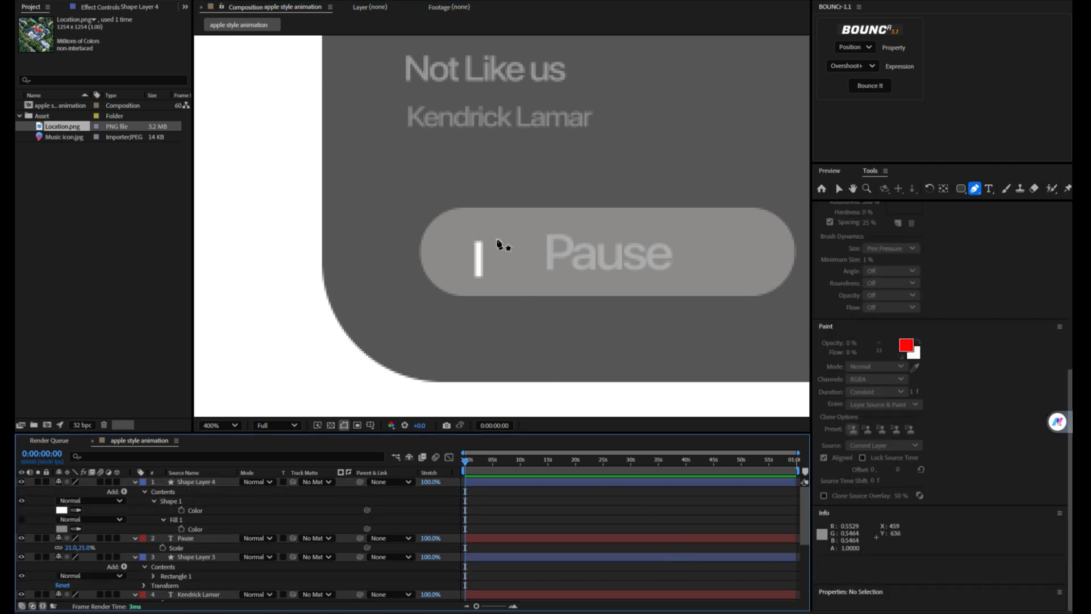
# Draw a second short line with the Pen tool on Shape Layer 4, between the first line and the "Pause" text
pyautogui.click(511, 481)
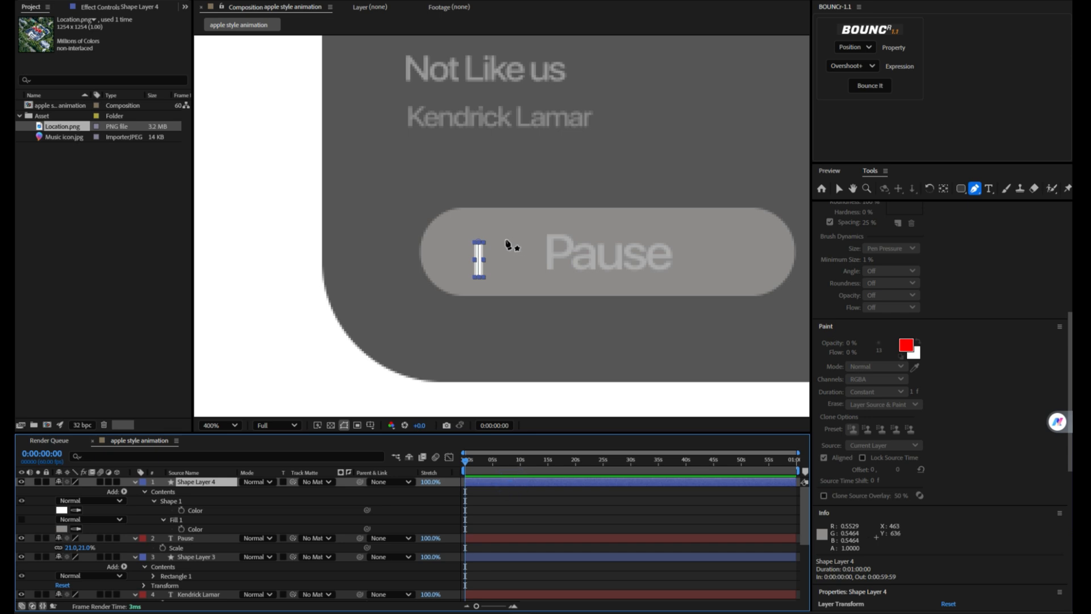
pyautogui.click(504, 236)
pyautogui.click(515, 273)
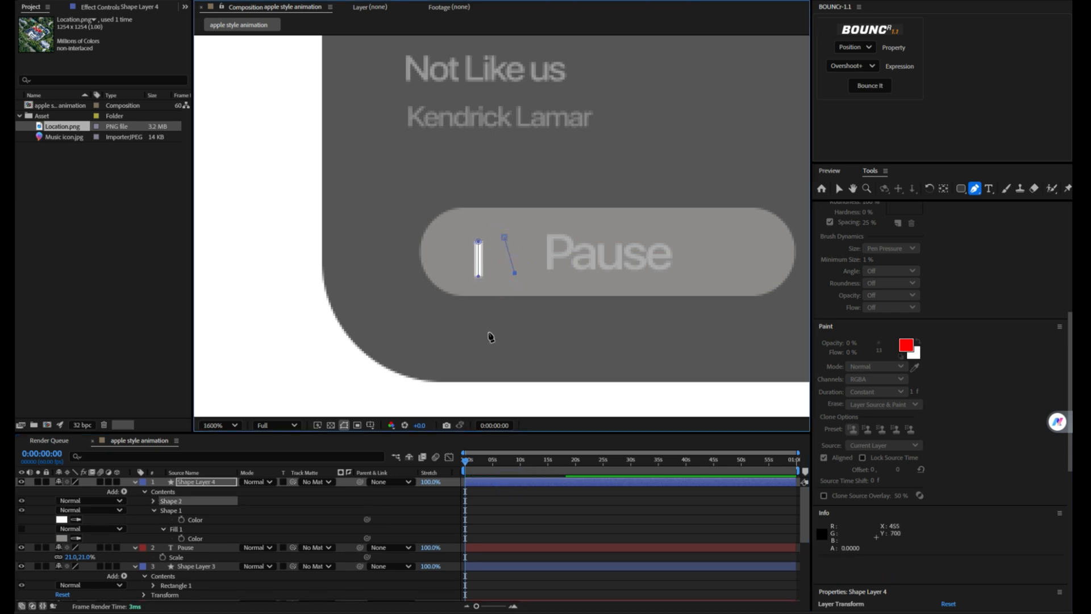
# Adjust the second line's endpoints so it stands nearly vertical, level with and parallel to the first line of the pause icon
pyautogui.scroll(1, 490, 334)
pyautogui.moveTo(490, 334); pyautogui.dragTo(463, 316)
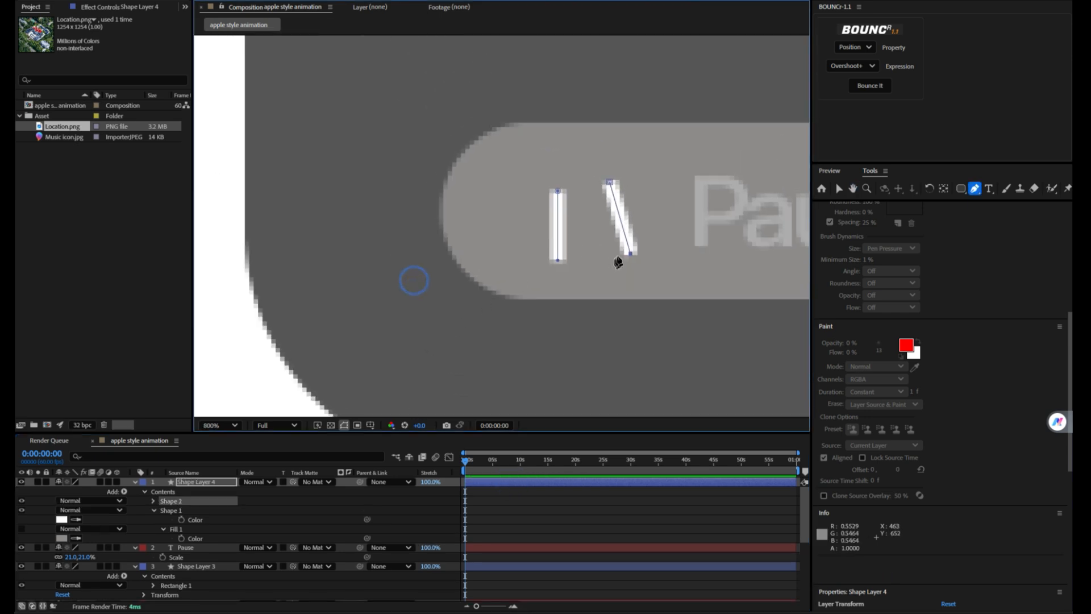
pyautogui.click(629, 257)
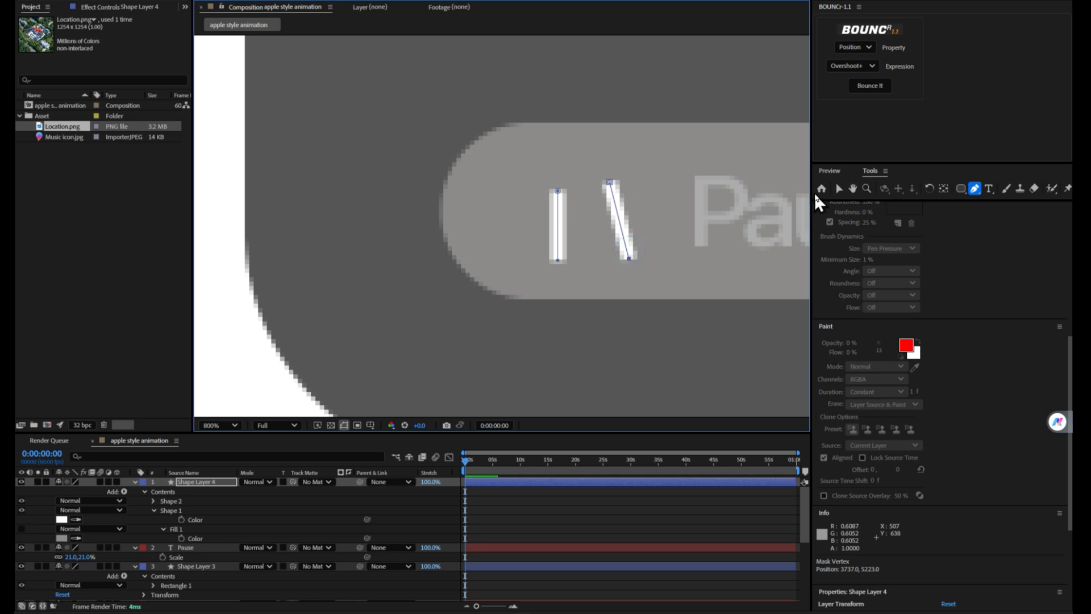
pyautogui.click(837, 189)
pyautogui.moveTo(611, 186); pyautogui.dragTo(607, 193)
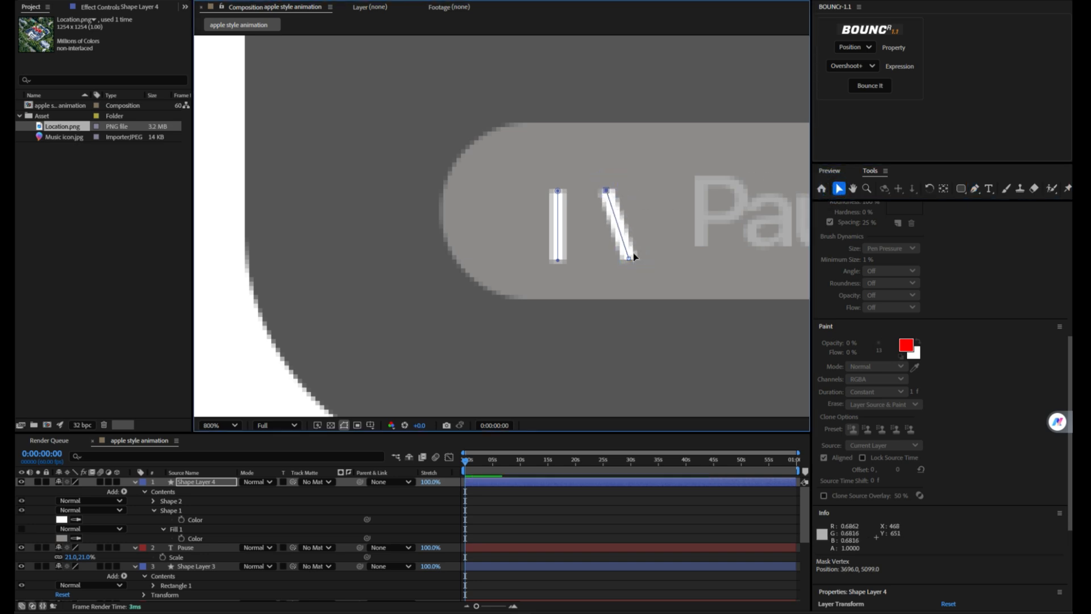
pyautogui.moveTo(629, 258); pyautogui.dragTo(609, 261)
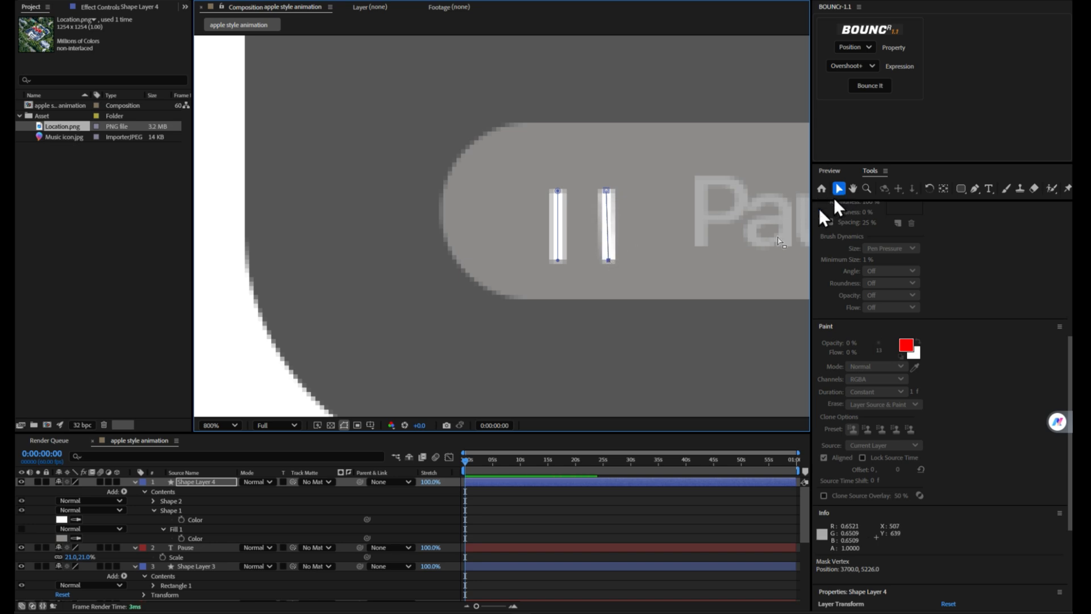
# Center the anchor point of Shape Layer 4 and scale the pause icon to 83%
pyautogui.click(221, 482)
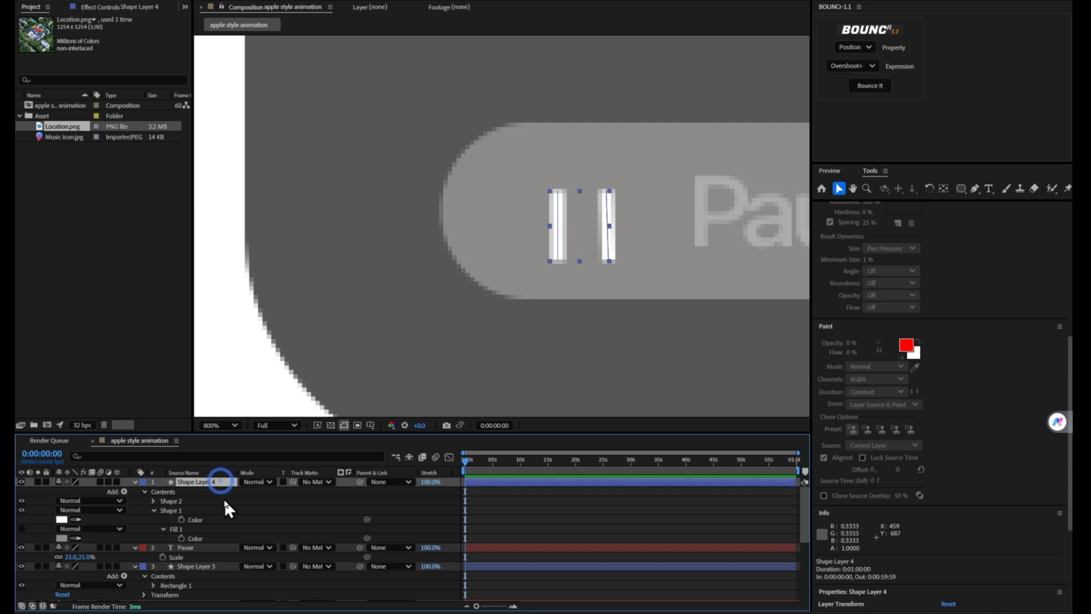
pyautogui.press('s')
pyautogui.moveTo(90, 492); pyautogui.dragTo(86, 492)
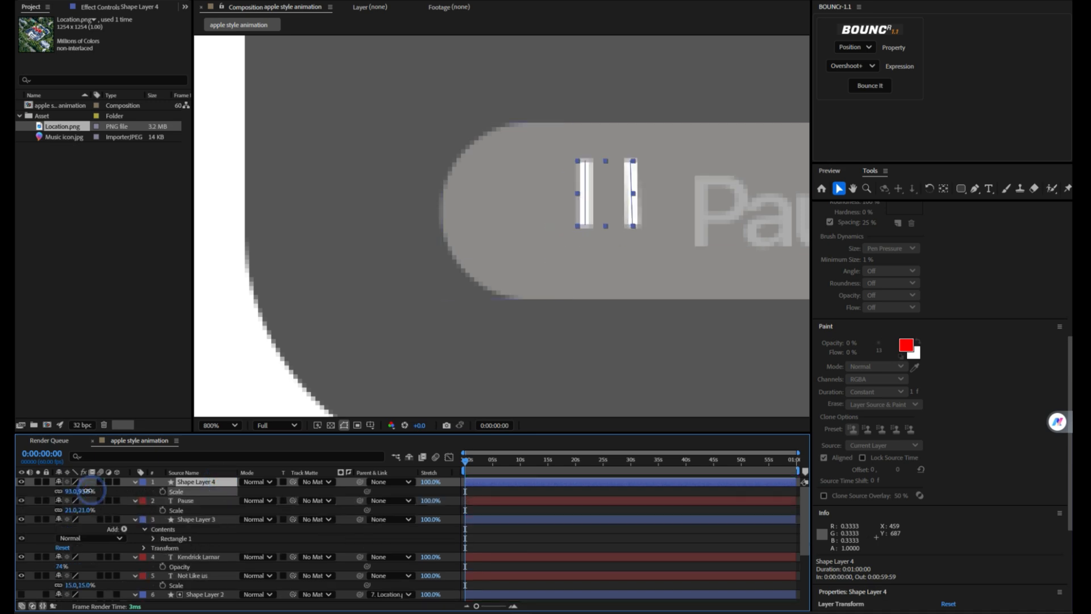
pyautogui.click(944, 189)
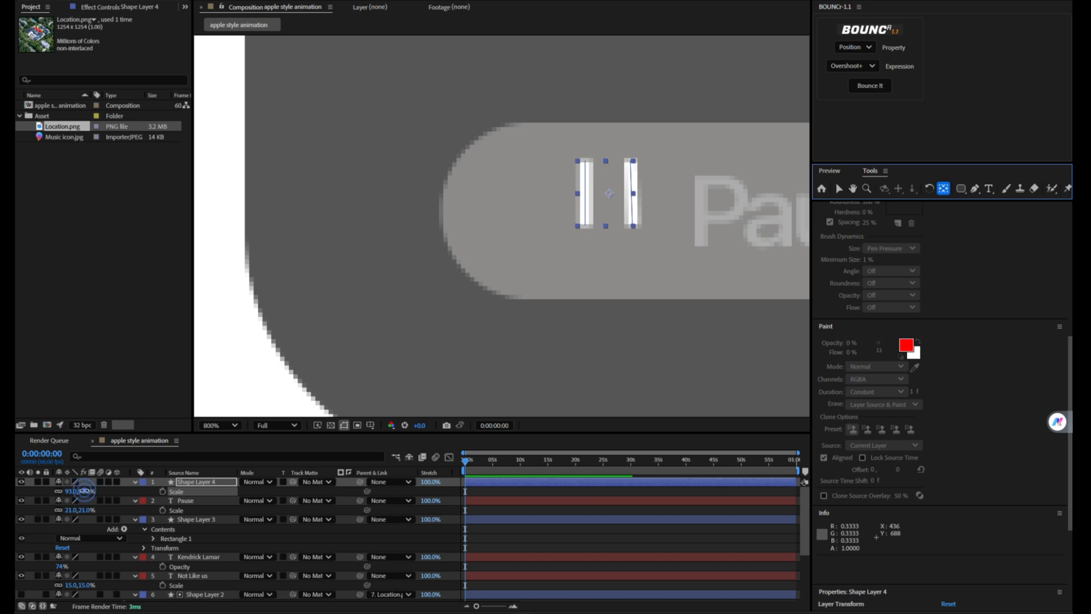
pyautogui.moveTo(84, 491); pyautogui.dragTo(78, 492)
# Move the pause icon to about 460, 642 inside the button, vertically in line with the "Pause" text
pyautogui.click(839, 188)
pyautogui.moveTo(622, 183); pyautogui.dragTo(613, 201)
pyautogui.press(',')
pyautogui.press(',')
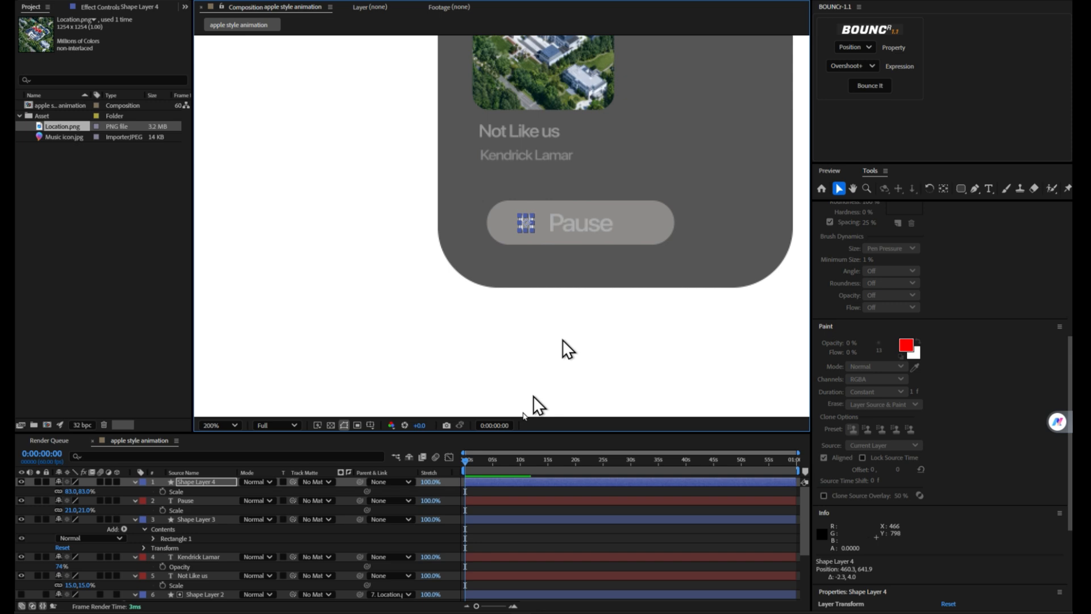
# Parent Shape Layer 4 and the "Pause" text to Shape Layer 3, and collapse the properties of all layers
pyautogui.keyDown('ctrl'); pyautogui.click(200, 500); pyautogui.keyUp('ctrl')
pyautogui.moveTo(361, 500); pyautogui.dragTo(214, 520)
pyautogui.click(214, 520)
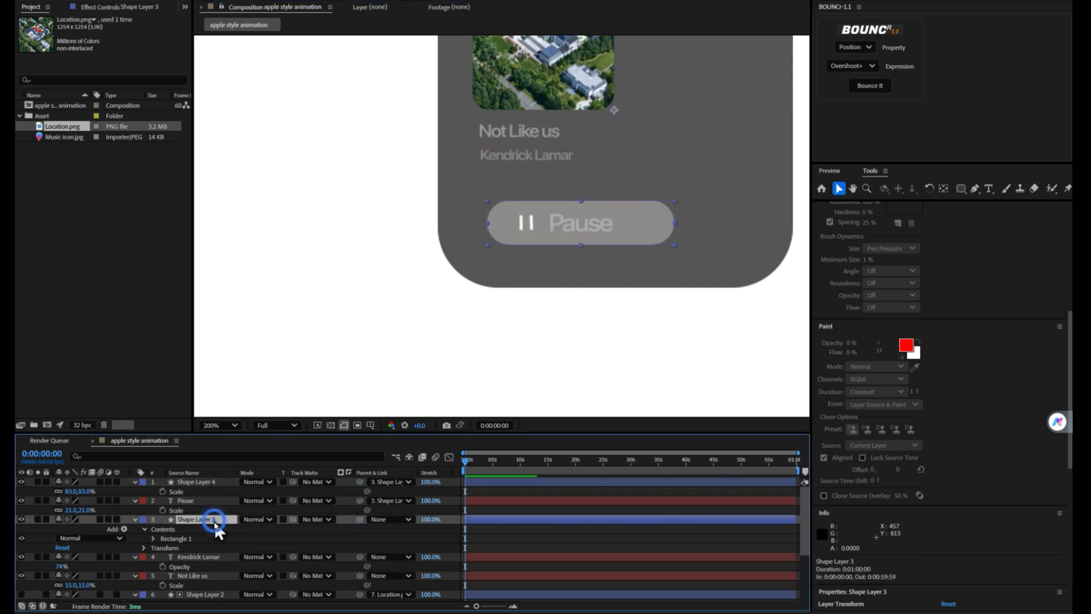
pyautogui.click(540, 538)
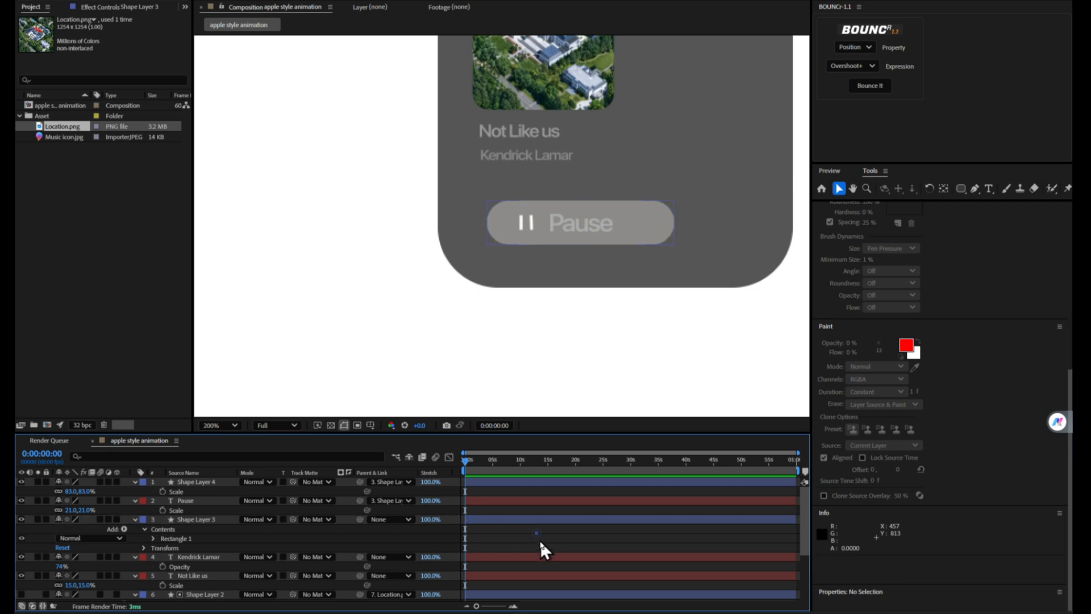
pyautogui.press('u')
pyautogui.click(199, 483)
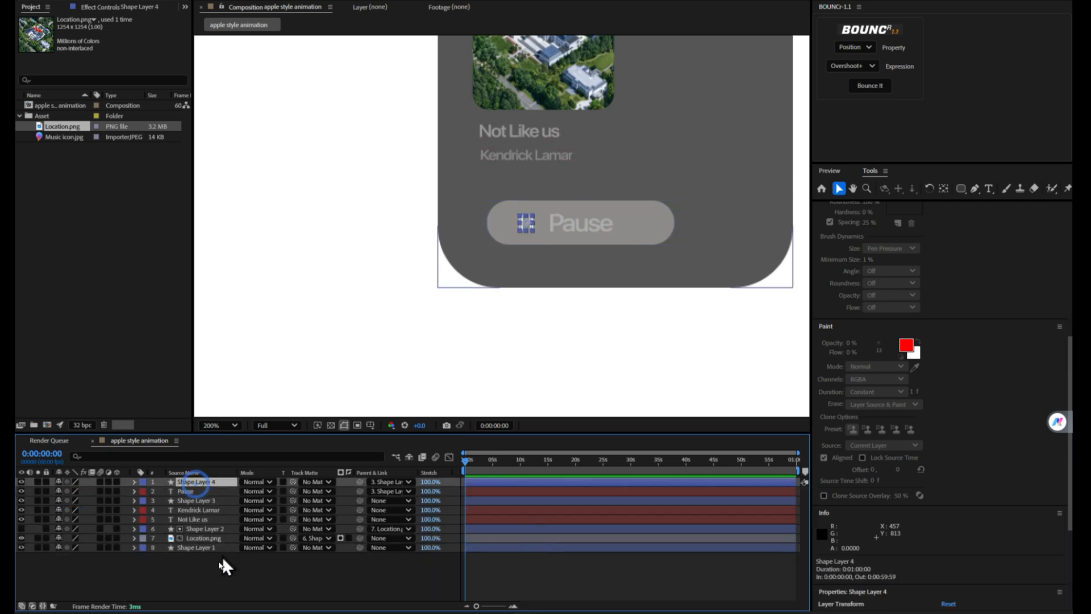
# Add a Position text animator to the "Not Like us" layer
pyautogui.scroll(-1, 240, 389)
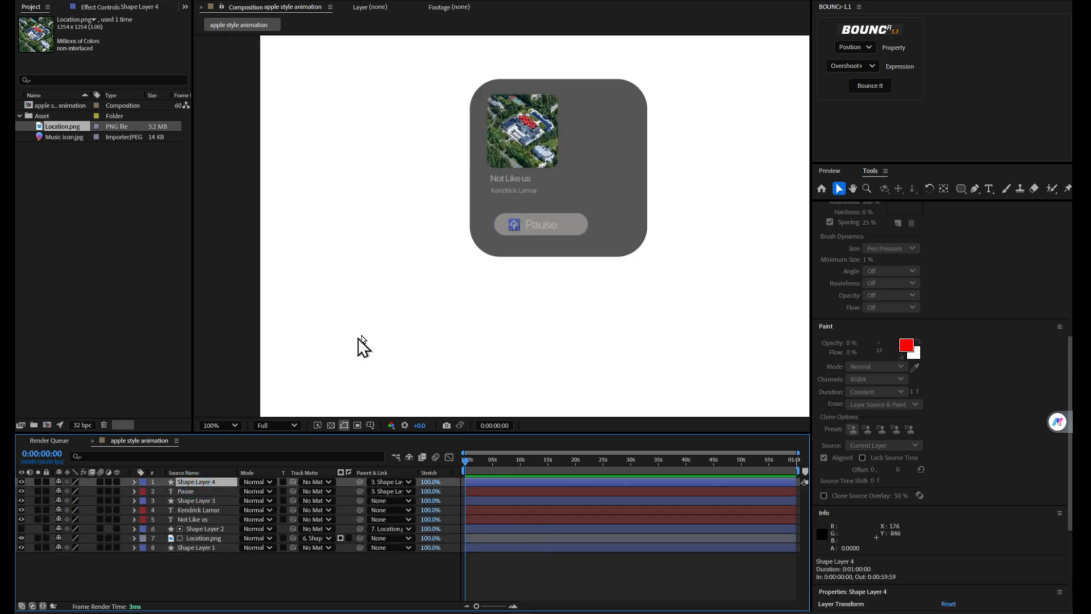
pyautogui.scroll(2, 424, 353)
pyautogui.click(499, 295)
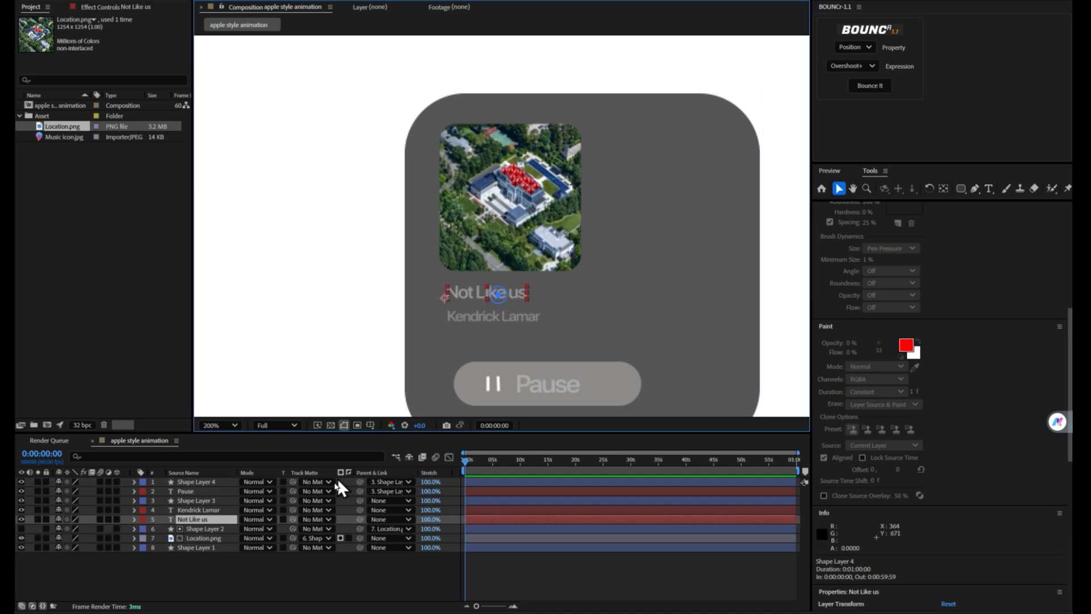
pyautogui.click(135, 519)
pyautogui.click(124, 527)
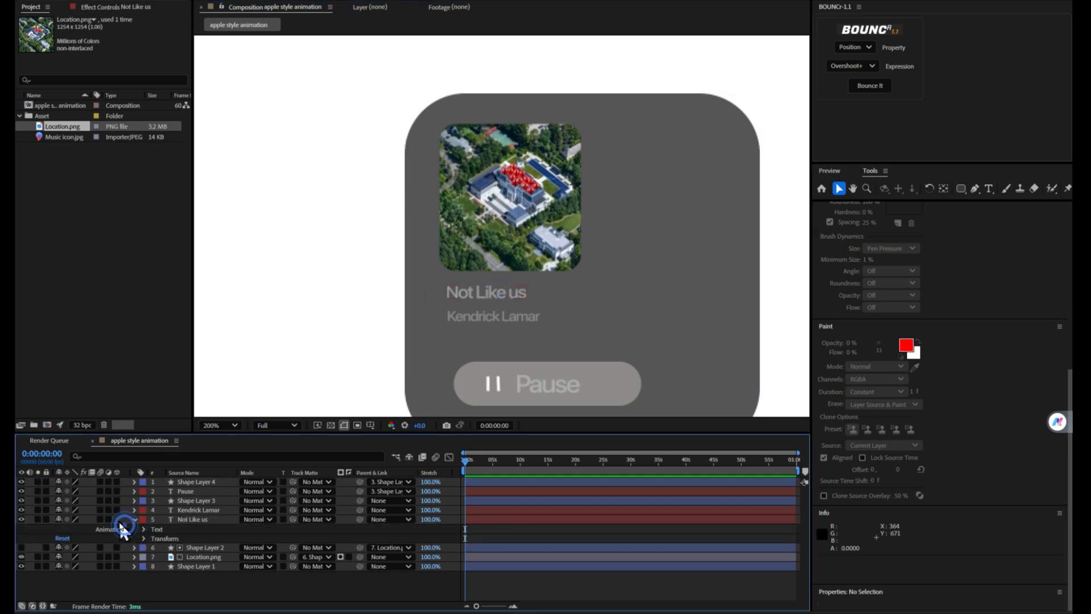
pyautogui.click(160, 327)
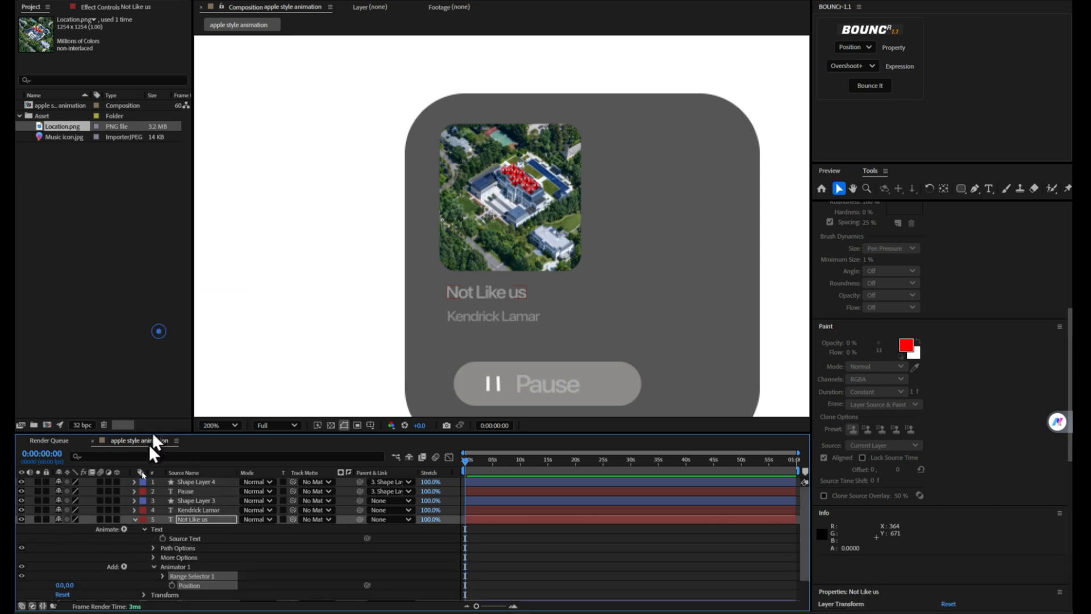
# Add Opacity and an Expression selector to the "Not Like us" animator, with Position at 0, 72 and Opacity at 0%
pyautogui.click(124, 565)
pyautogui.moveTo(149, 571)
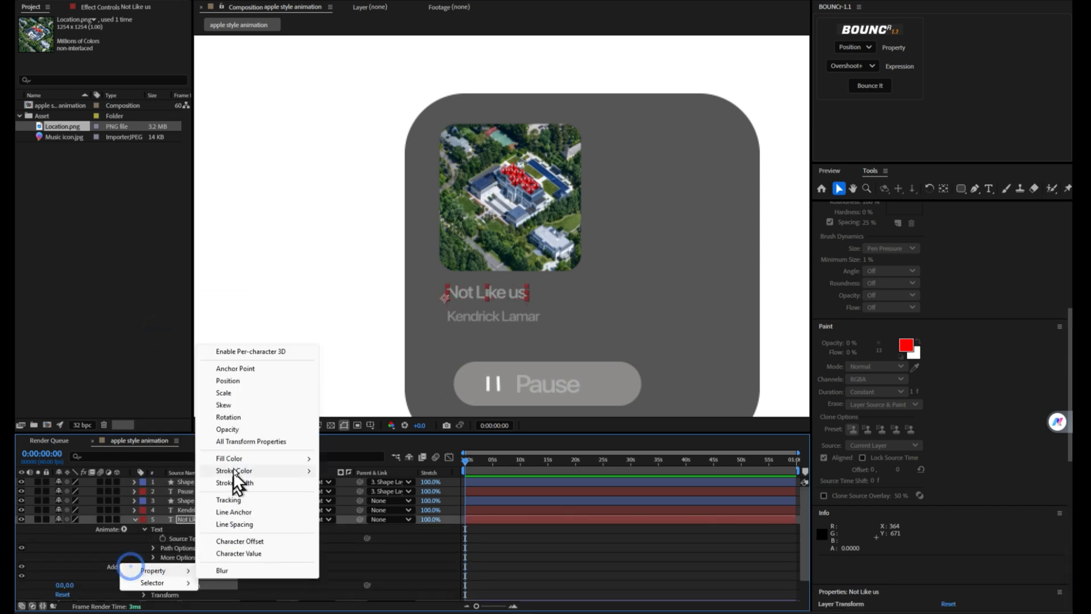
pyautogui.click(232, 431)
pyautogui.scroll(-3, 214, 495)
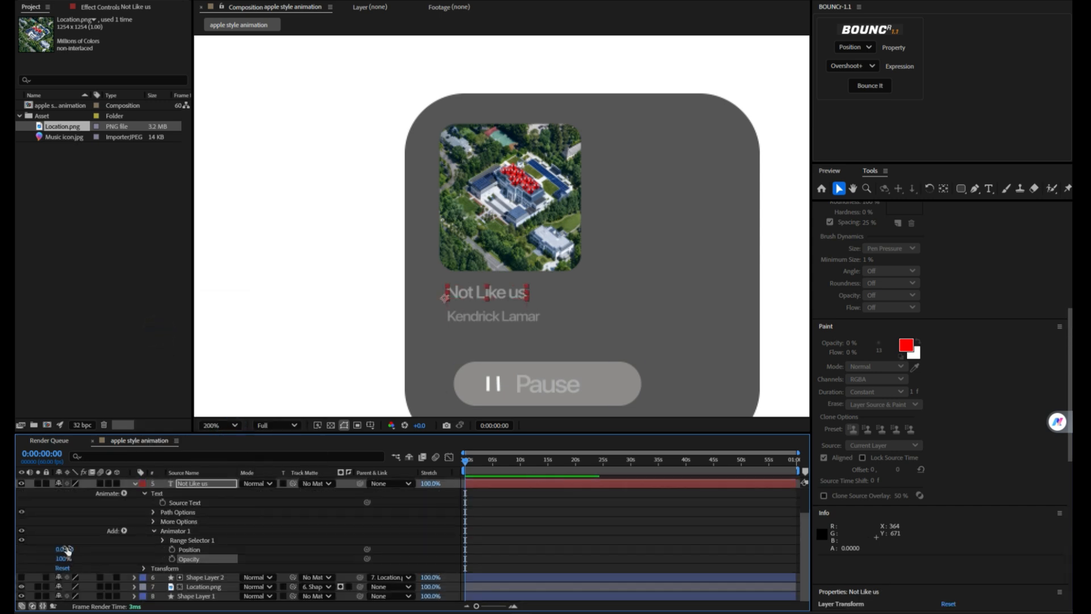
pyautogui.moveTo(69, 549); pyautogui.dragTo(34, 563)
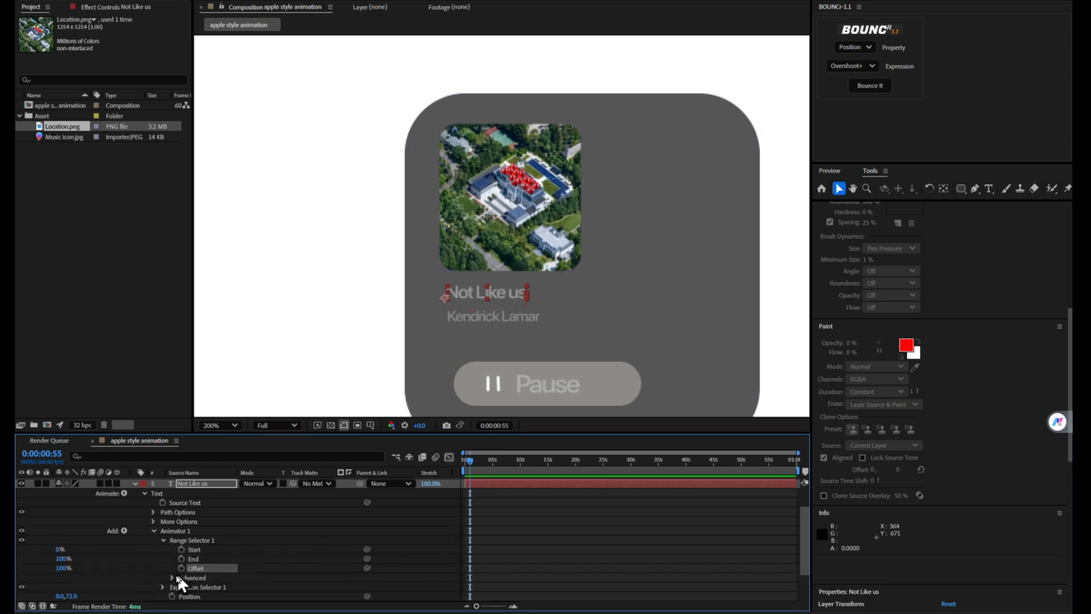
pyautogui.click(125, 532)
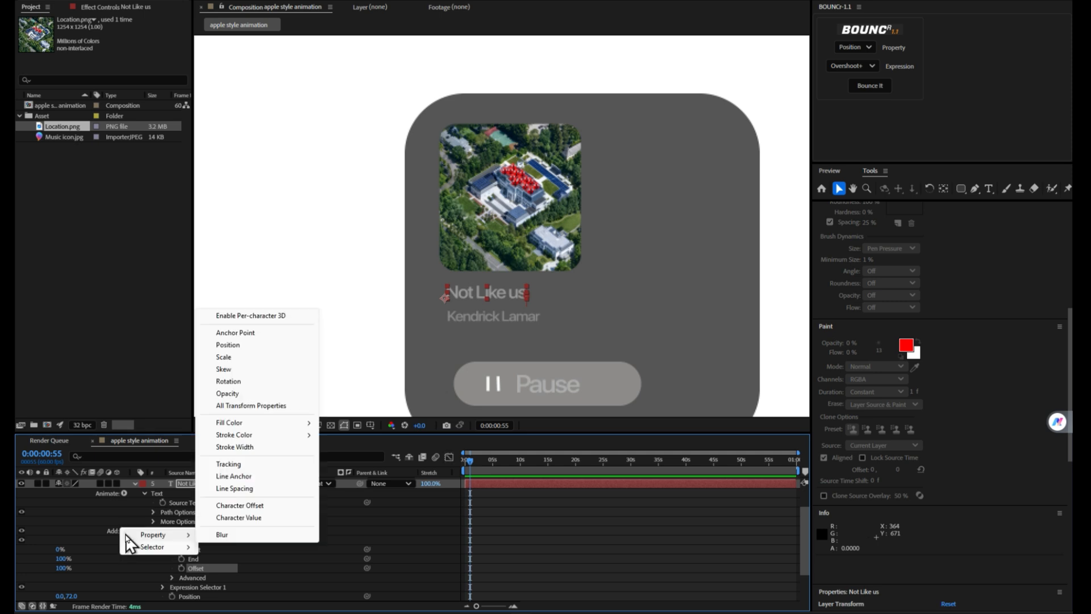
pyautogui.moveTo(139, 546)
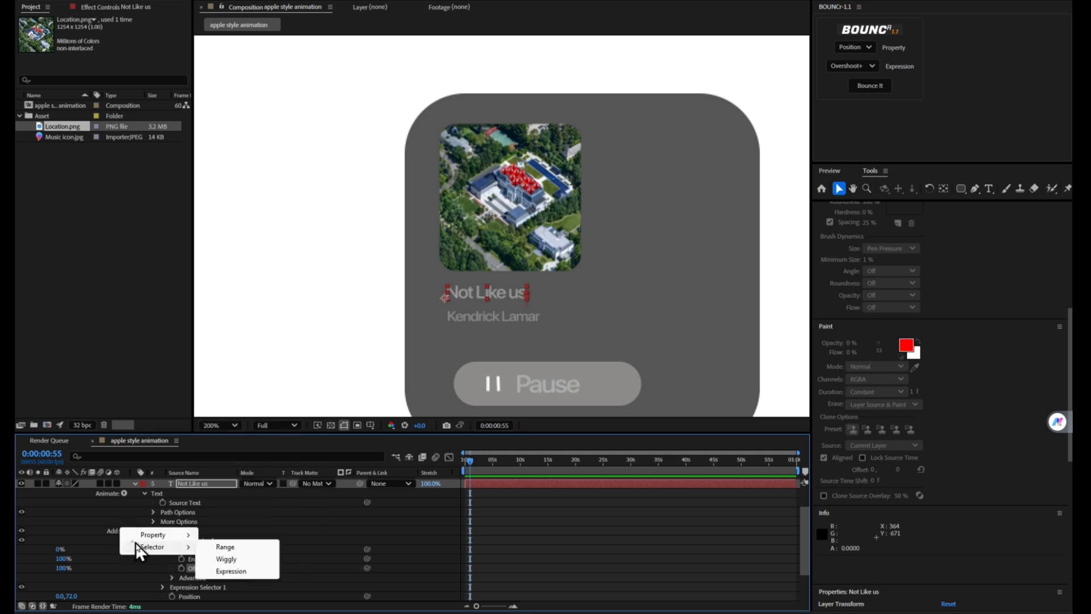
pyautogui.click(305, 554)
# Expand Expression Selector 1 and its Amount on the "Not Like us" layer, and set Based On to Words
pyautogui.scroll(-2, 180, 577)
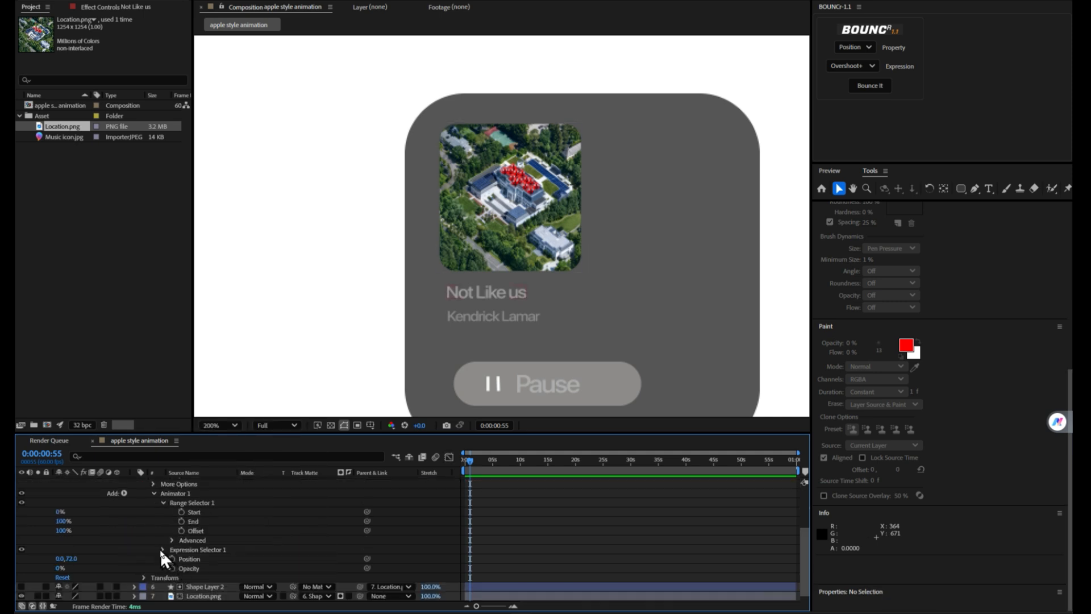
pyautogui.click(162, 550)
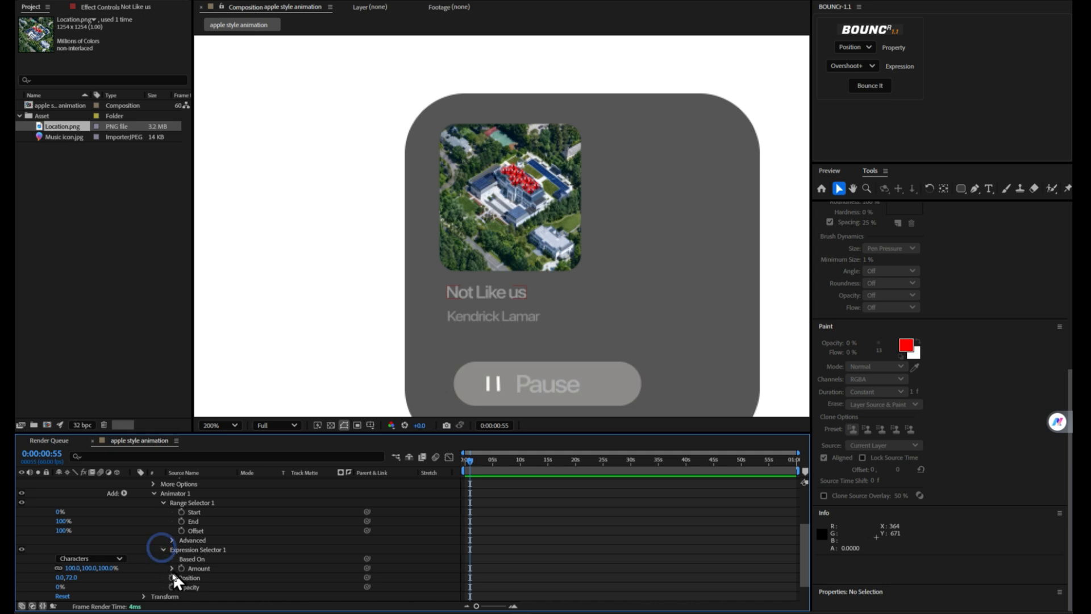
pyautogui.click(171, 568)
pyautogui.click(113, 558)
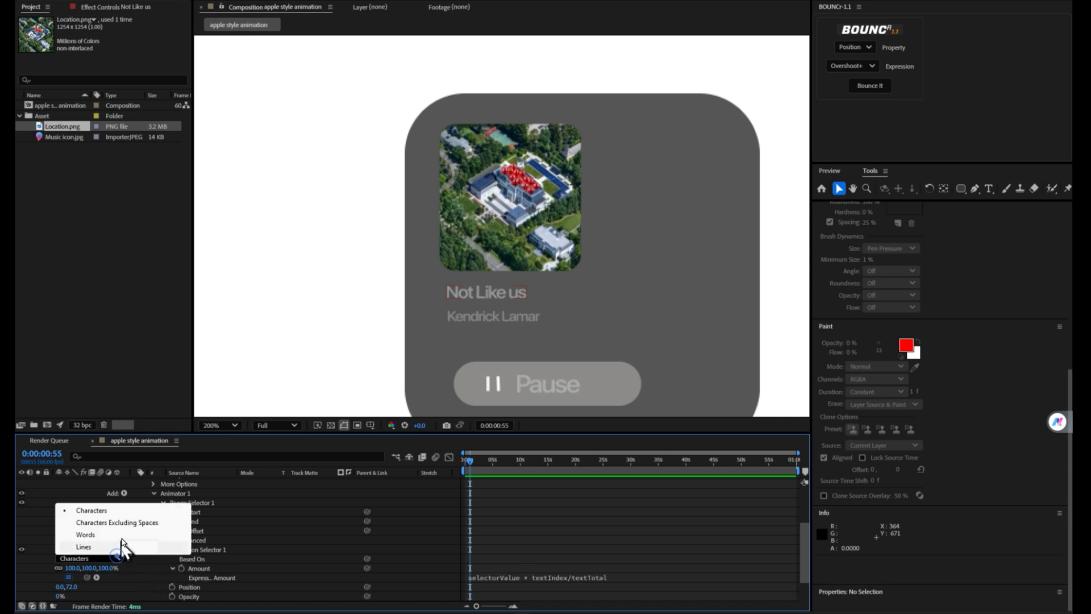
pyautogui.click(111, 535)
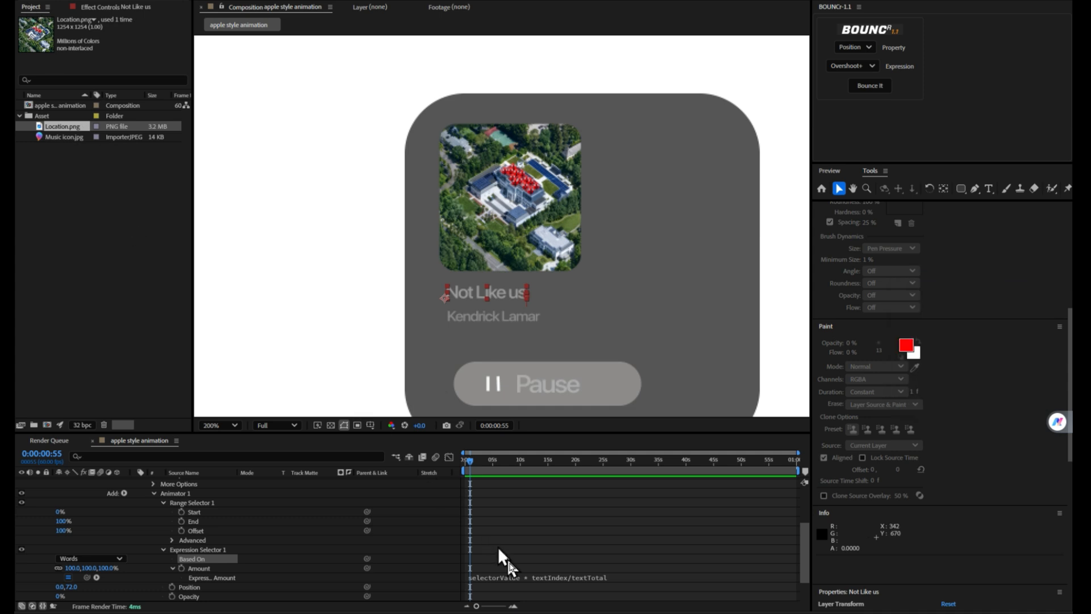
# Replace the Amount expression of Expression Selector 1 with the copied multi-line expression
pyautogui.click(522, 577)
pyautogui.hotkey('ctrl', 'v')
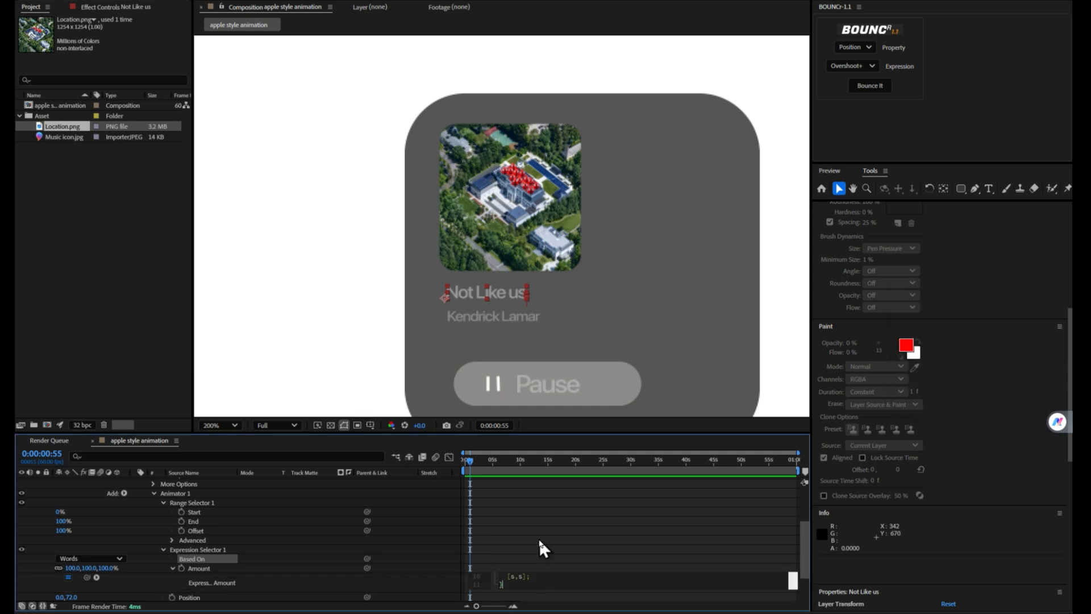
pyautogui.click(507, 504)
# Preview the "Not Like us" text animation from the start of the composition
pyautogui.scroll(3, 511, 516)
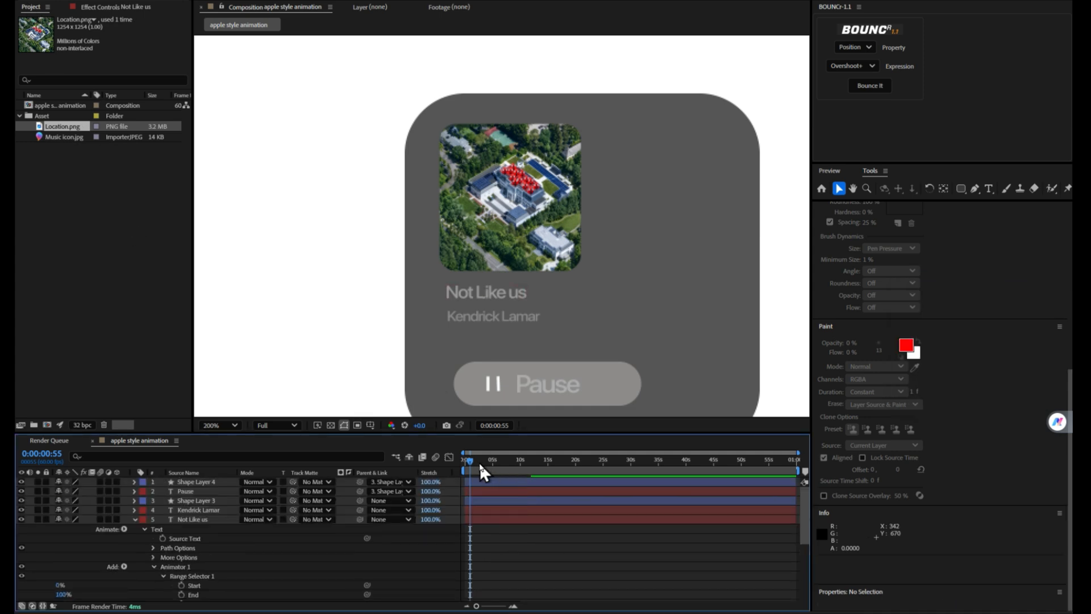
pyautogui.click(464, 460)
pyautogui.press('space')
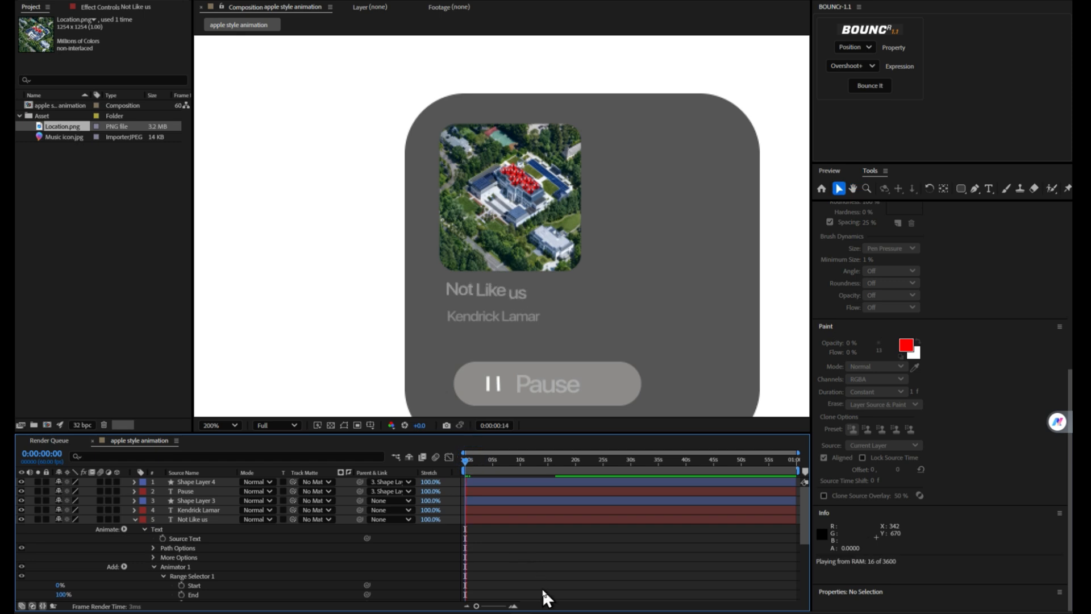
pyautogui.press('space')
pyautogui.press('space')
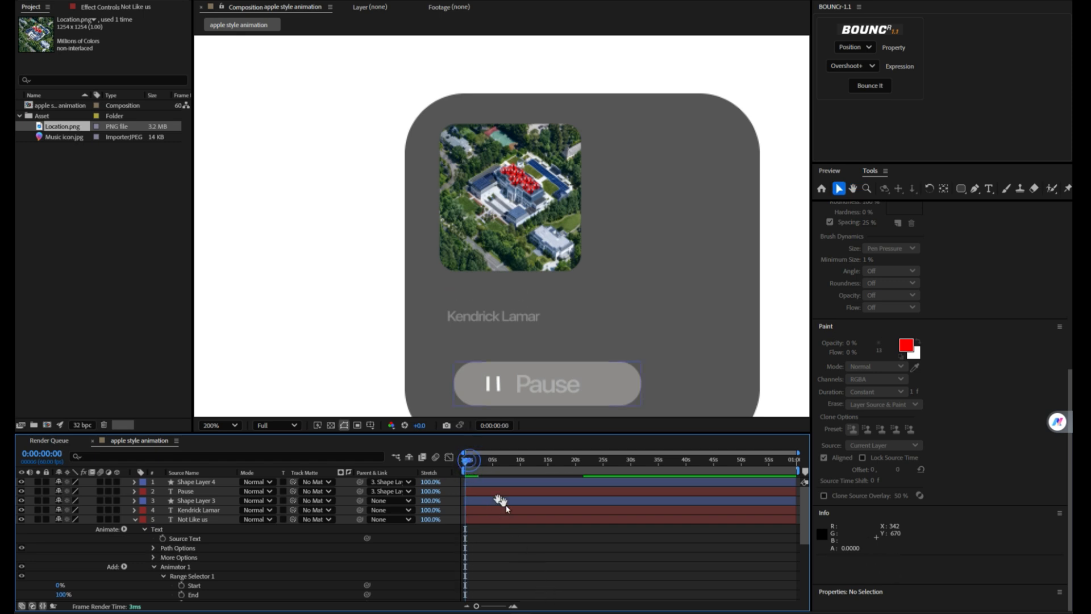
pyautogui.press('space')
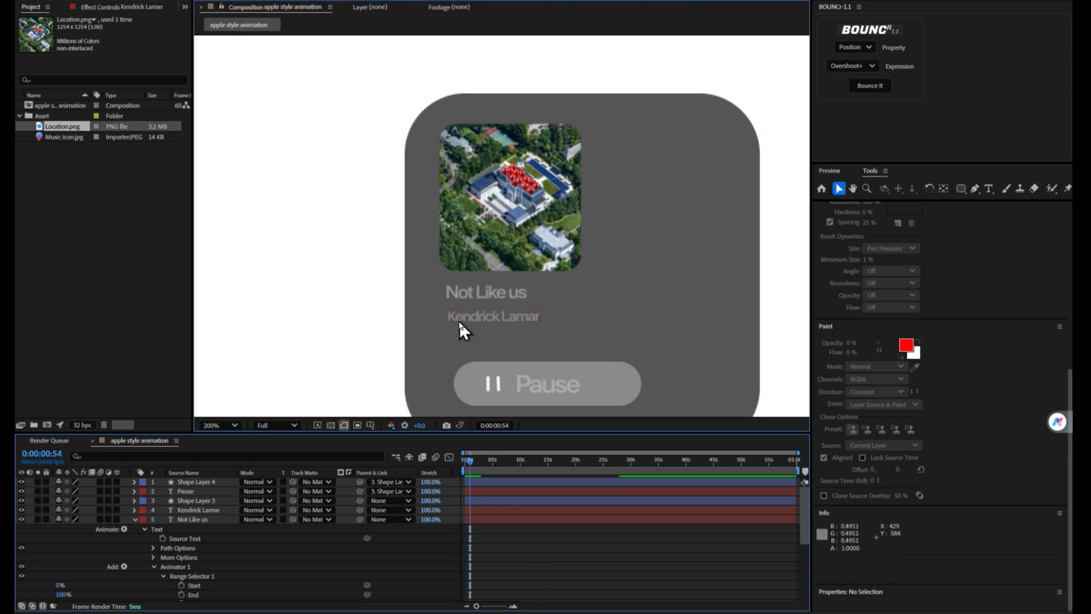
# Apply the same text animator to the "Kendrick Lamar" layer and preview both text animations from the start
pyautogui.click(459, 321)
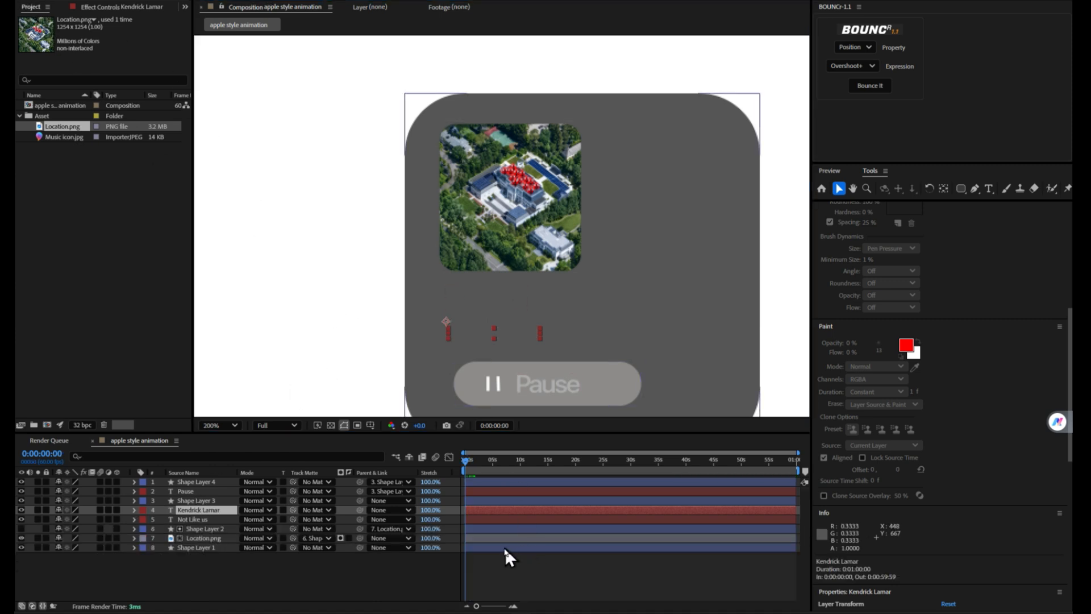
pyautogui.click(513, 558)
pyautogui.press('space')
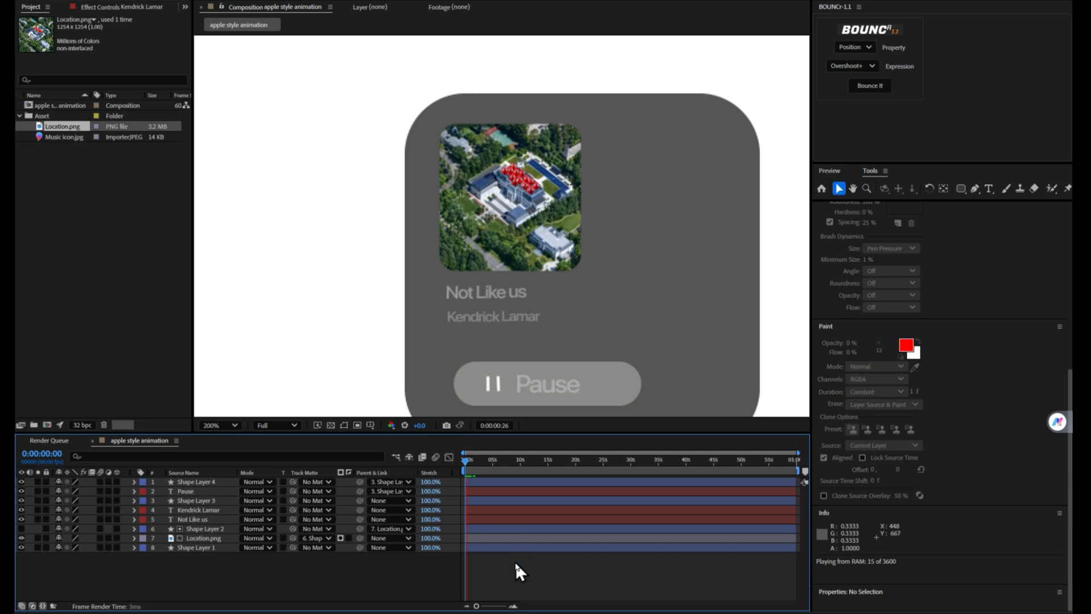
# Shift the "Kendrick Lamar" layer to start at 0:00:00:36 and preview the staggered text animation from the start
pyautogui.click(481, 510)
pyautogui.moveTo(479, 512); pyautogui.dragTo(480, 511)
pyautogui.click(466, 462)
pyautogui.press('space')
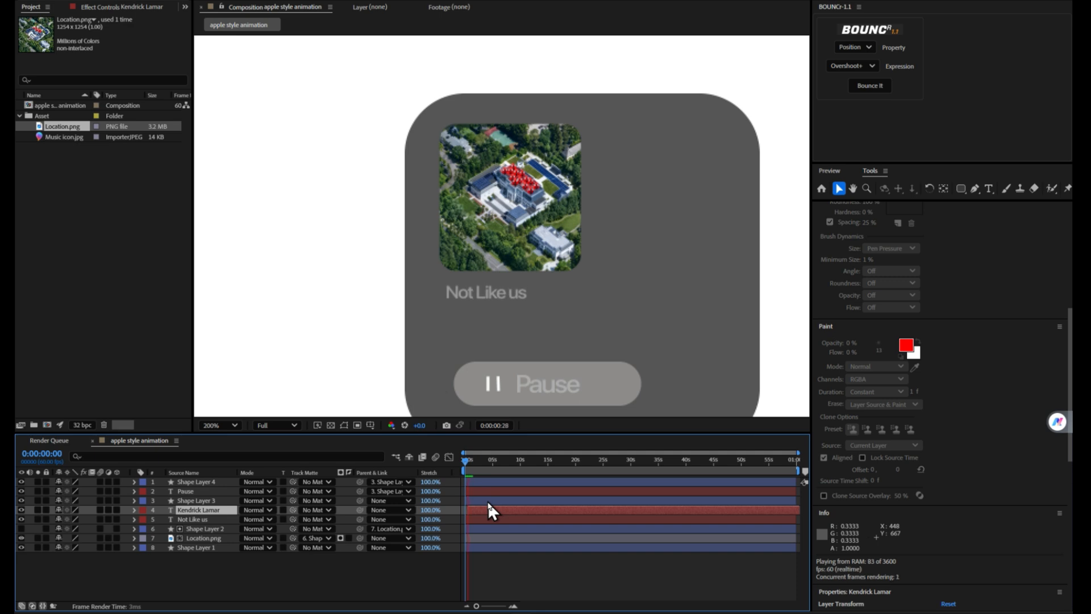
pyautogui.click(480, 509)
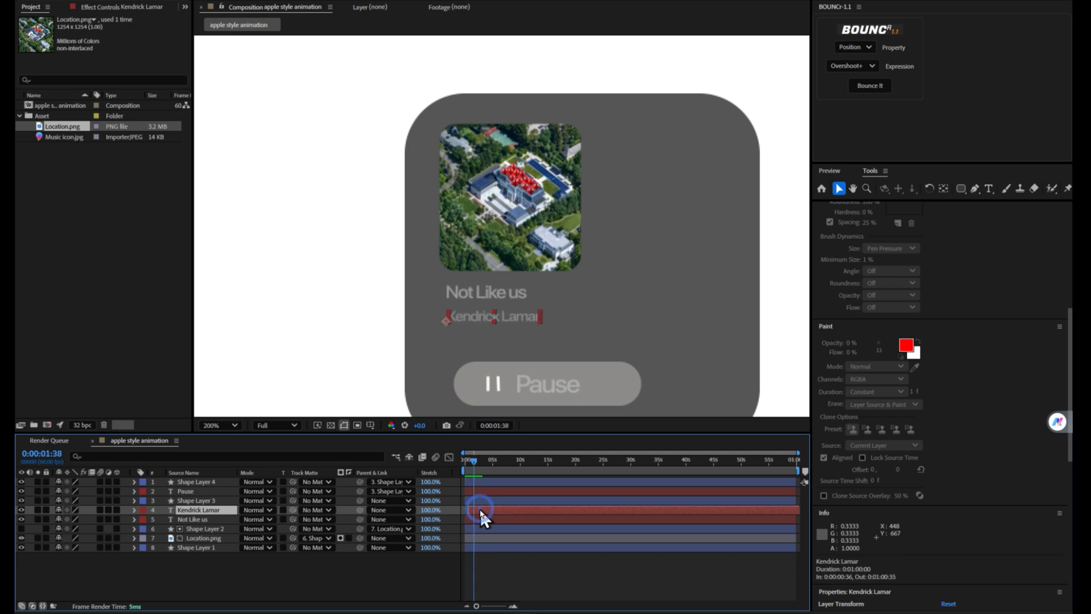
# Replay the opening second of the composition to check the stagger between the song and artist text
pyautogui.click(468, 461)
pyautogui.press('space')
pyautogui.press('space')
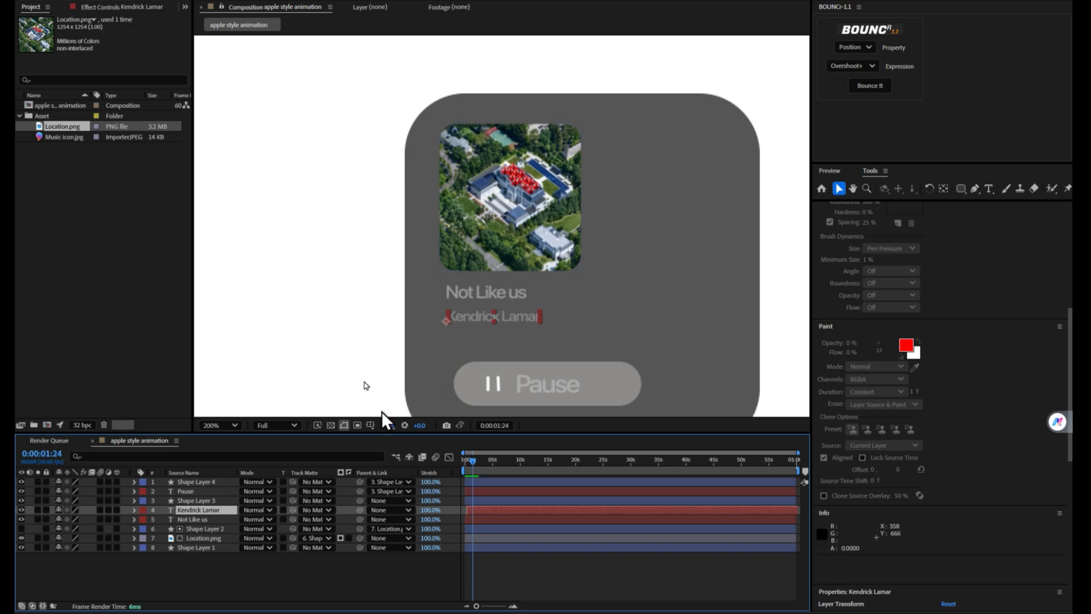
# Parent Shape Layer 3, the "Kendrick Lamar" and "Not Like us" text layers, and Location.png to Shape Layer 1
pyautogui.scroll(-1, 519, 325)
pyautogui.click(470, 461)
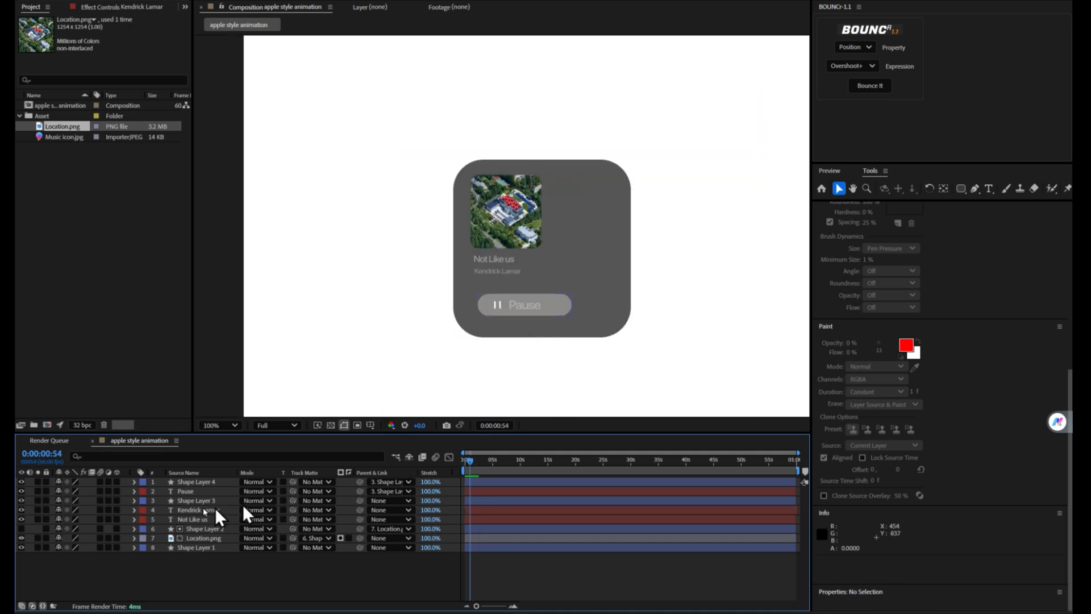
pyautogui.click(219, 492)
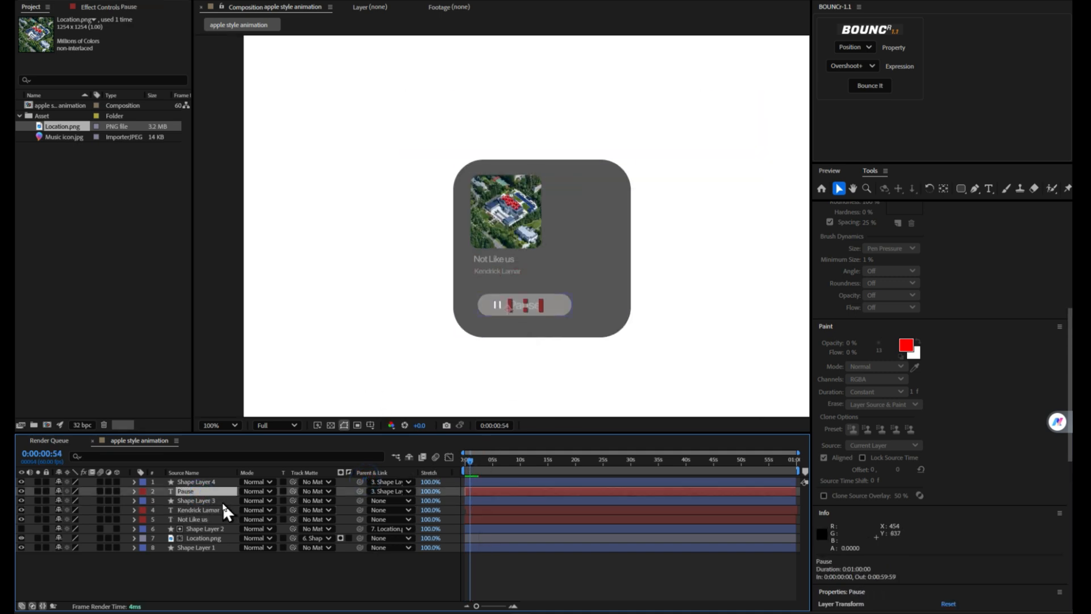
pyautogui.click(221, 500)
pyautogui.keyDown('ctrl'); pyautogui.click(216, 511); pyautogui.keyUp('ctrl')
pyautogui.keyDown('ctrl'); pyautogui.click(208, 519); pyautogui.keyUp('ctrl')
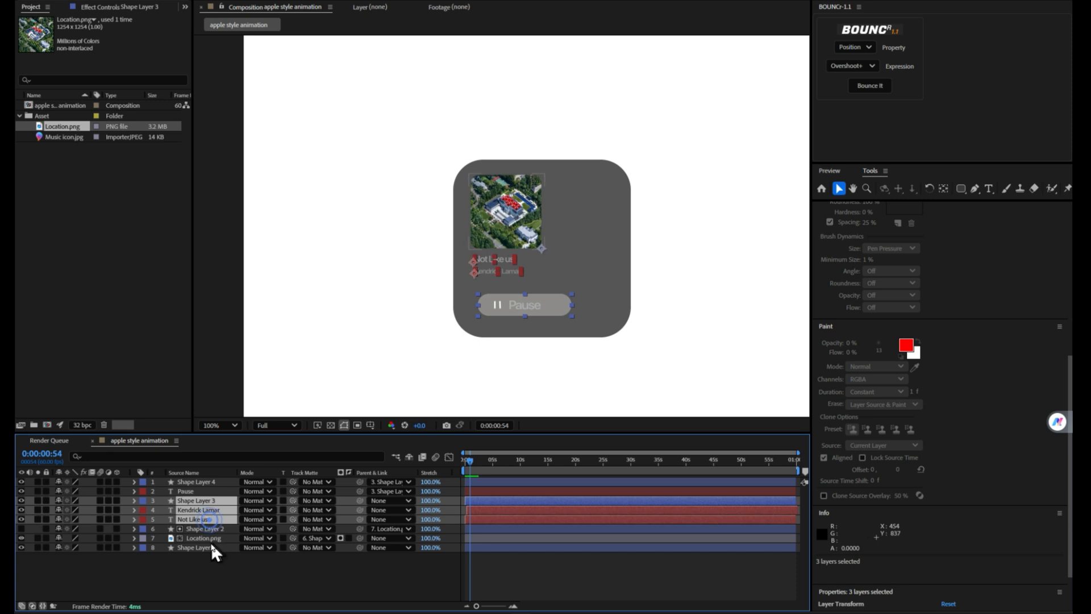
pyautogui.moveTo(359, 500); pyautogui.dragTo(213, 546)
pyautogui.click(218, 538)
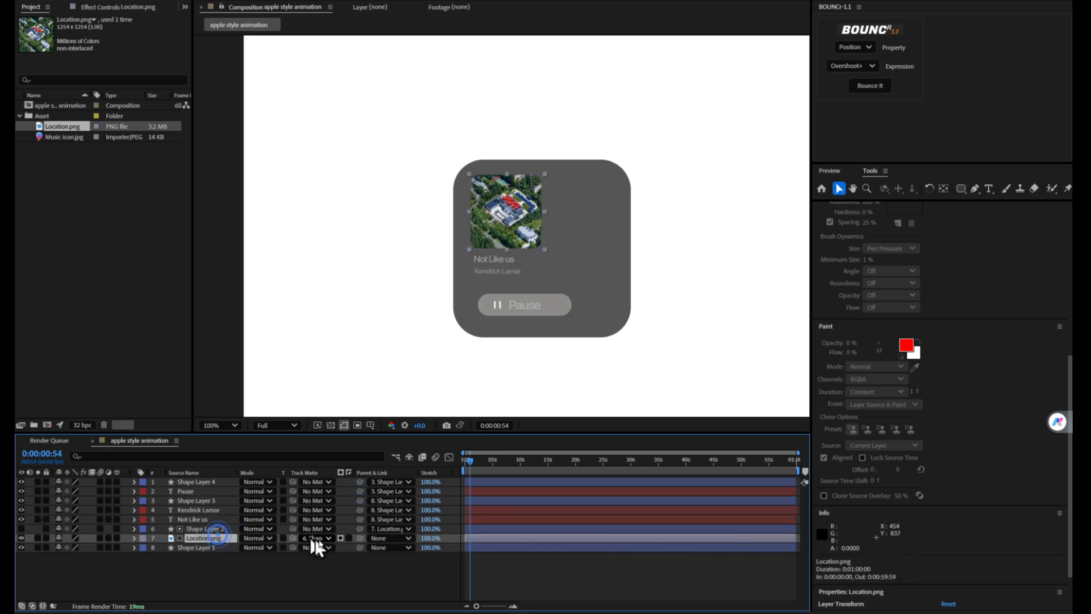
pyautogui.moveTo(360, 539); pyautogui.dragTo(199, 543)
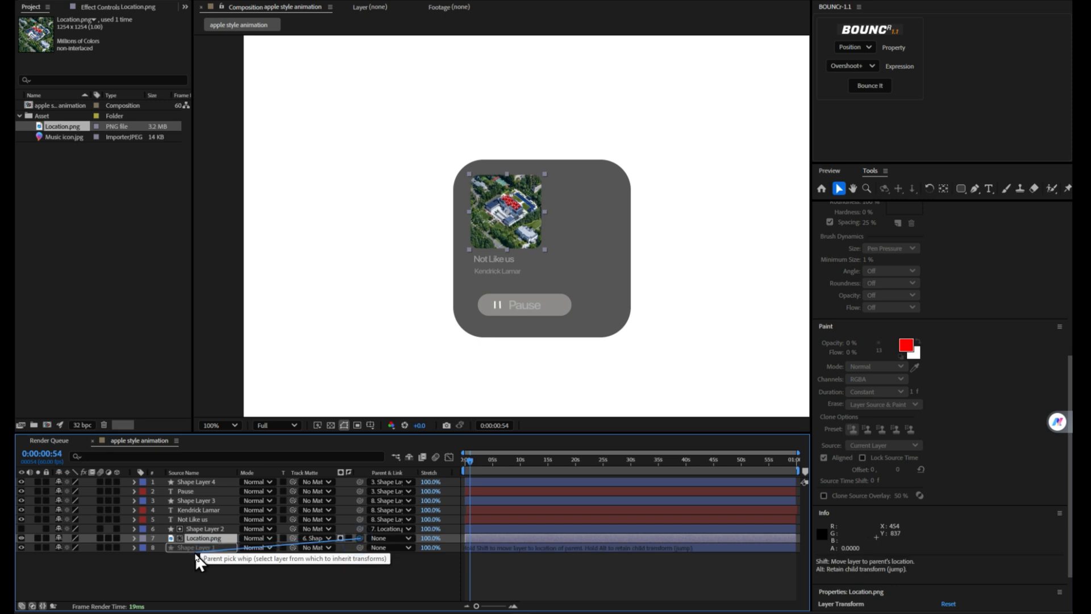
# Keyframe Shape Layer 1's Scale at 100% on 0:00:00:54 and 53% on 0:00:00:00, and preview the card's growth
pyautogui.click(195, 548)
pyautogui.press('s')
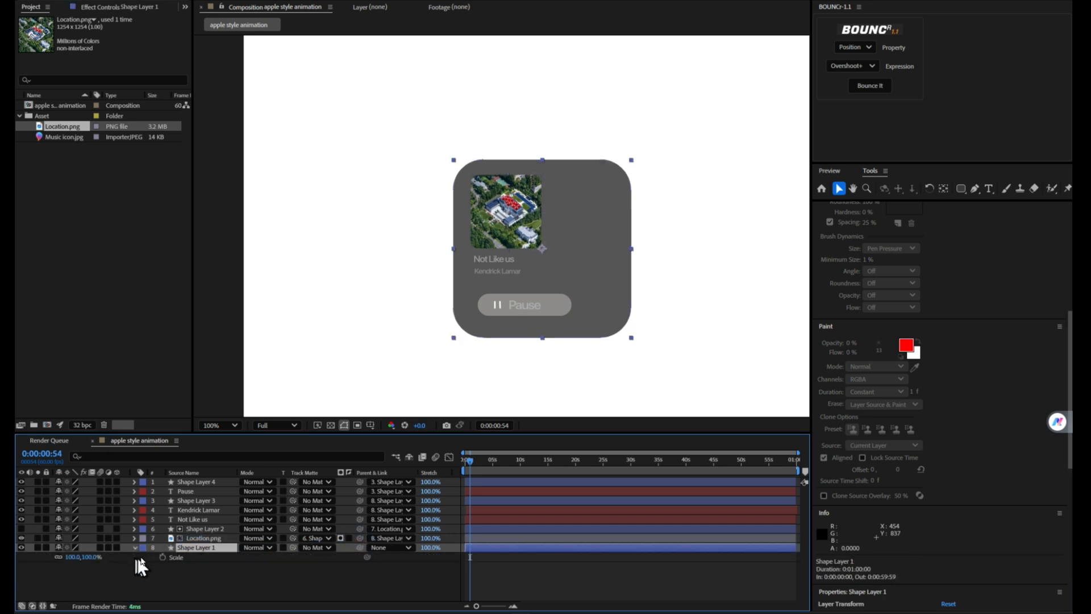
pyautogui.click(162, 557)
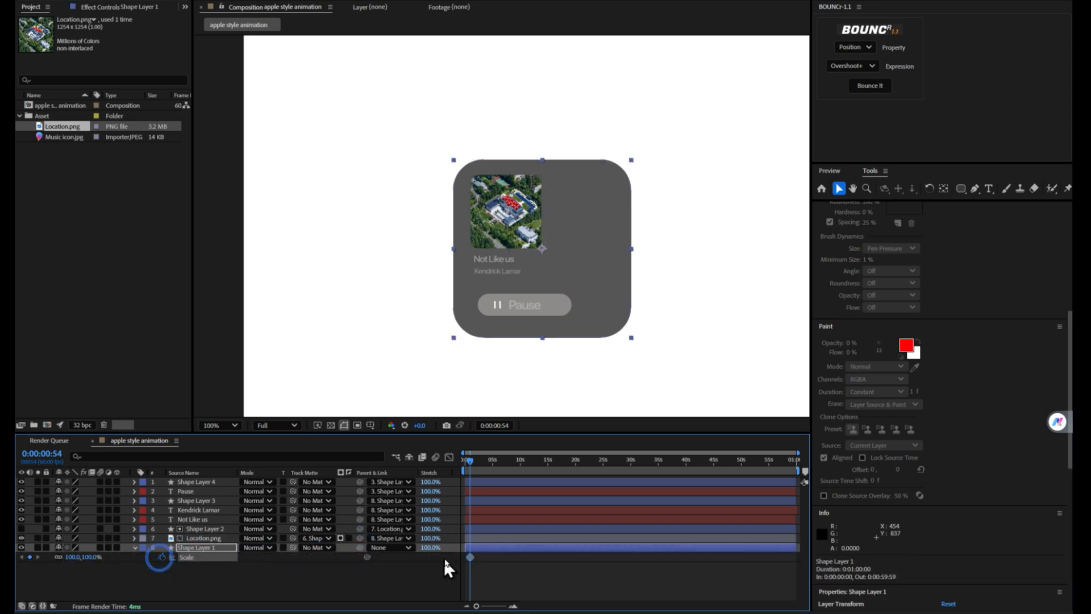
pyautogui.moveTo(473, 462); pyautogui.dragTo(409, 477)
pyautogui.moveTo(88, 556); pyautogui.dragTo(63, 557)
pyautogui.press('space')
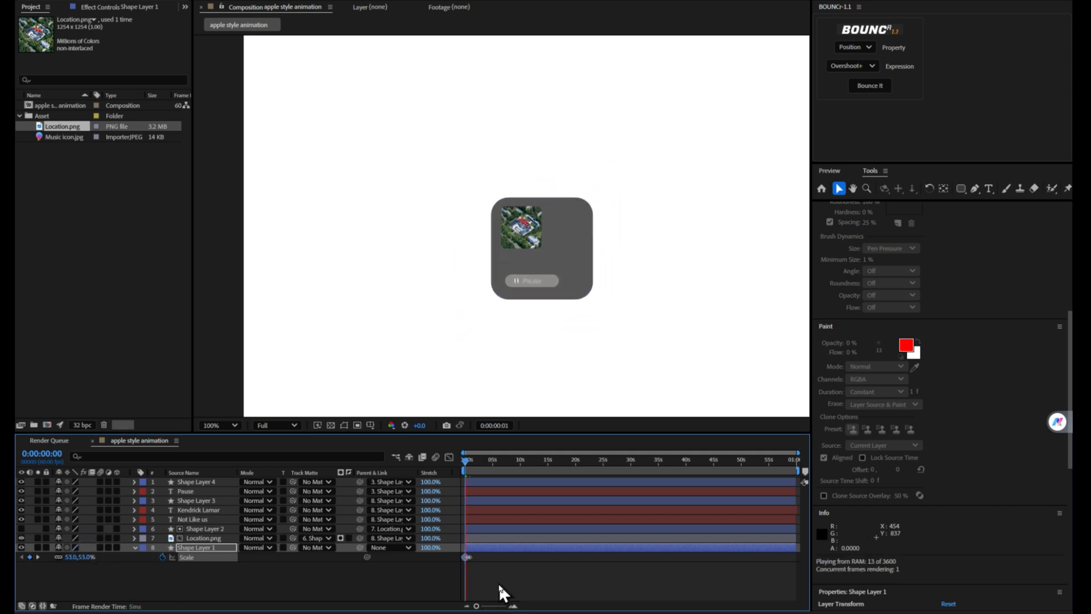
# Ease both Scale keyframes of Shape Layer 1 and lengthen their speed-graph handles inward to form a smooth central peak
pyautogui.moveTo(506, 571); pyautogui.dragTo(456, 550)
pyautogui.click(449, 457)
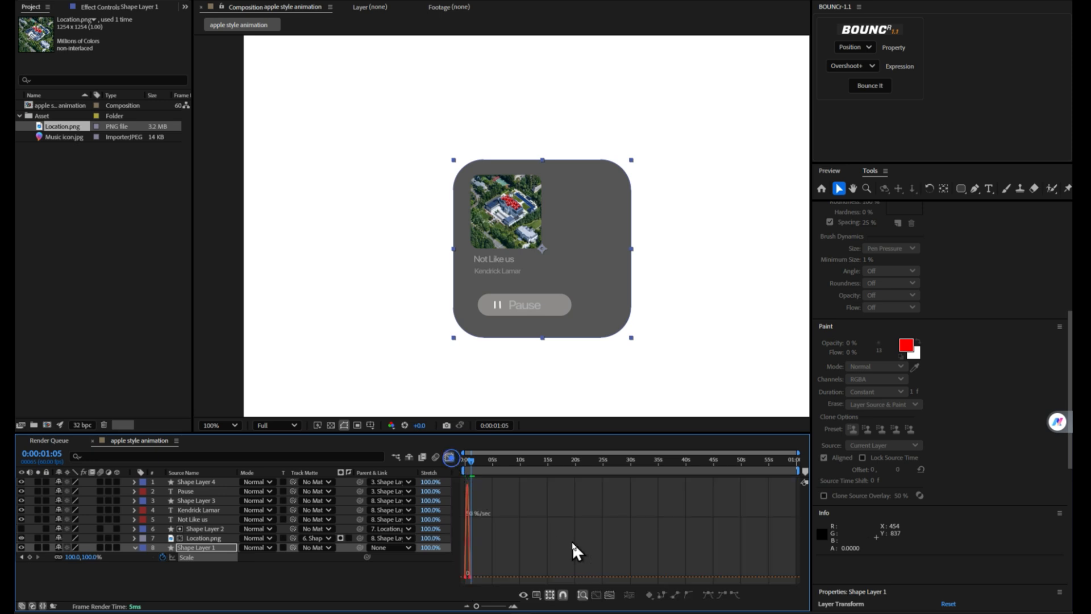
pyautogui.click(571, 540)
pyautogui.click(608, 595)
pyautogui.moveTo(506, 572); pyautogui.dragTo(538, 573)
pyautogui.moveTo(672, 574); pyautogui.dragTo(617, 574)
pyautogui.moveTo(556, 459); pyautogui.dragTo(426, 520)
# Preview the eased card scaling from the start twice and return from the graph view to the layer timeline
pyautogui.press('space')
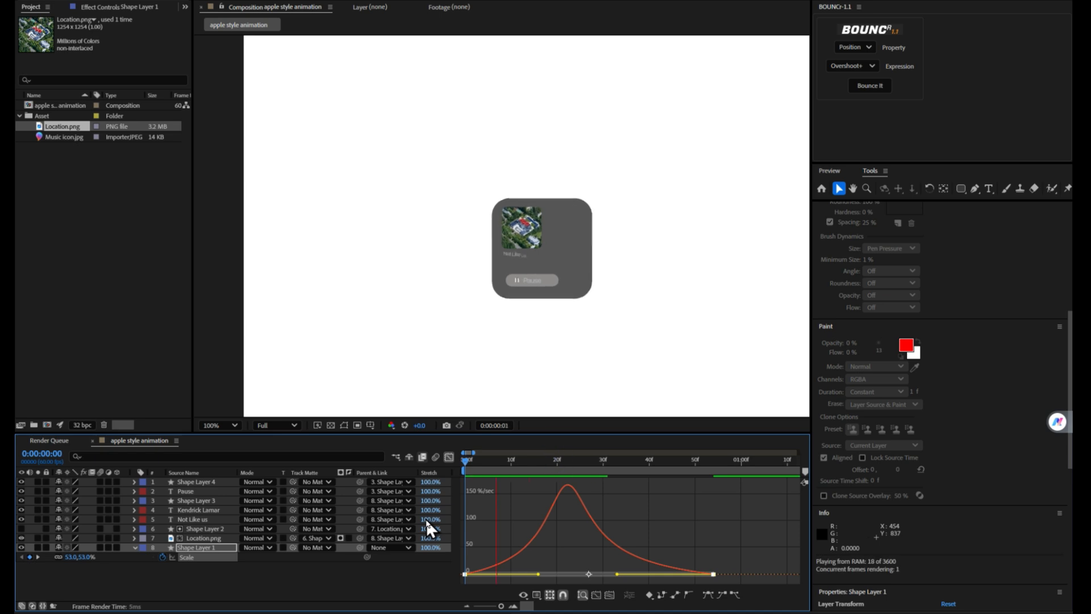
pyautogui.press('space')
pyautogui.moveTo(520, 452); pyautogui.dragTo(371, 454)
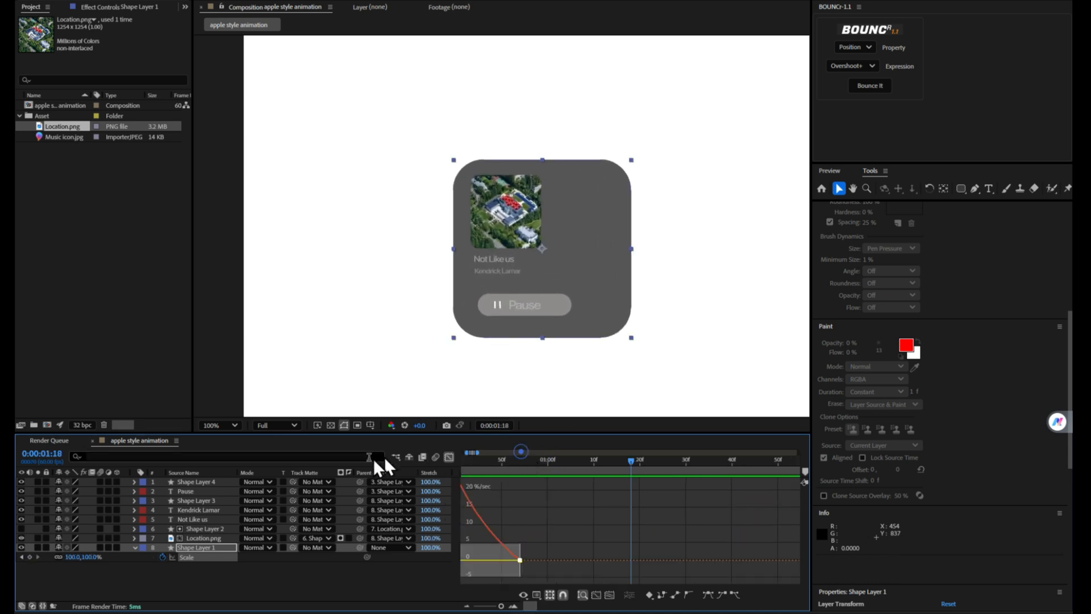
pyautogui.moveTo(577, 461); pyautogui.dragTo(274, 505)
pyautogui.press('space')
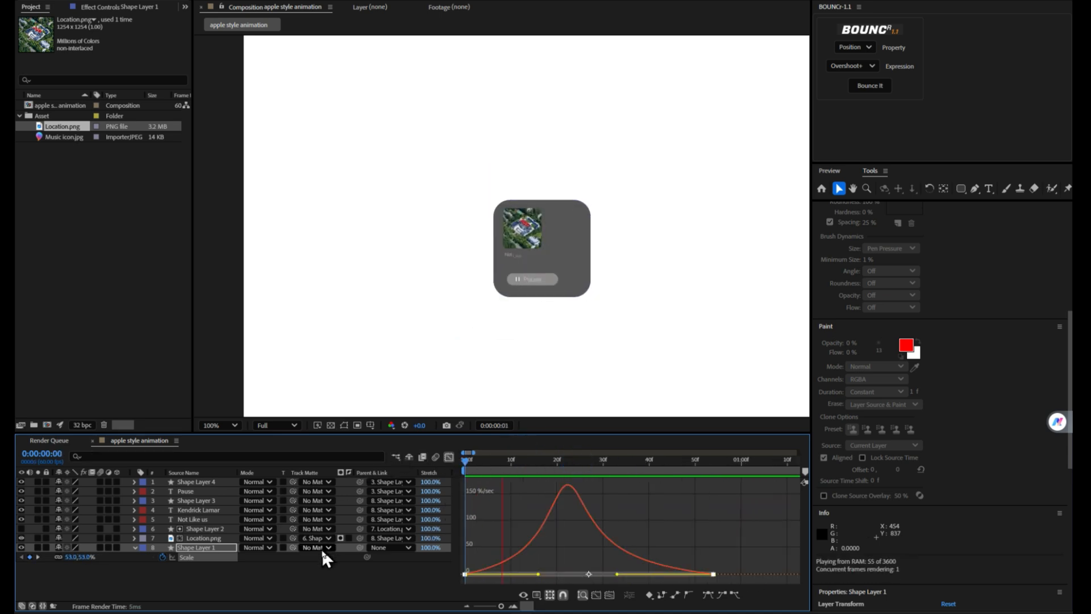
pyautogui.click(449, 457)
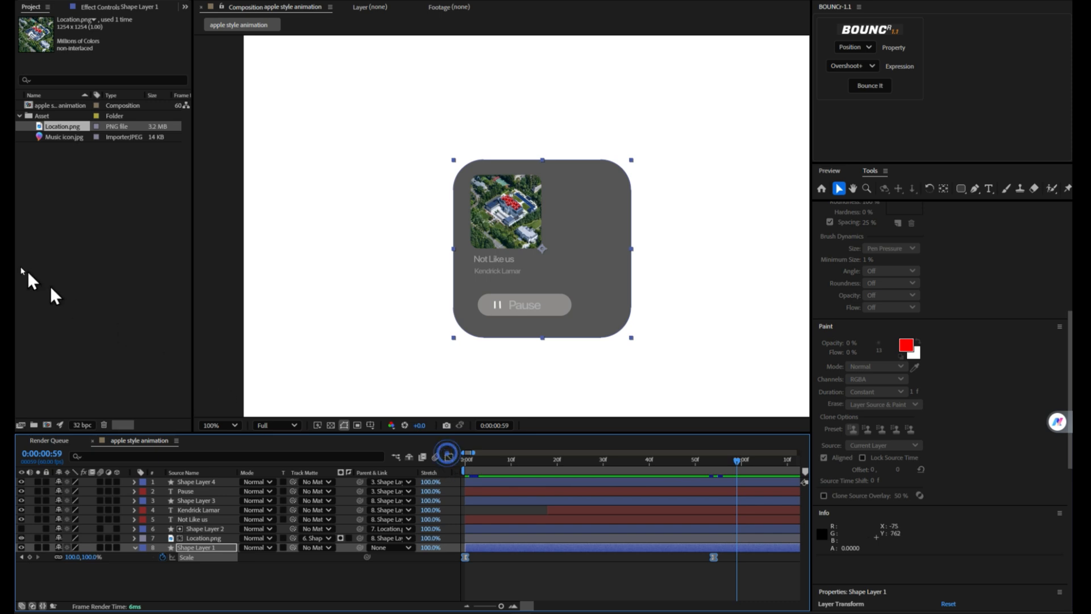
# Add Music icon.jpg as the topmost layer of the composition and scale it to 12%
pyautogui.click(73, 187)
pyautogui.moveTo(66, 137); pyautogui.dragTo(219, 480)
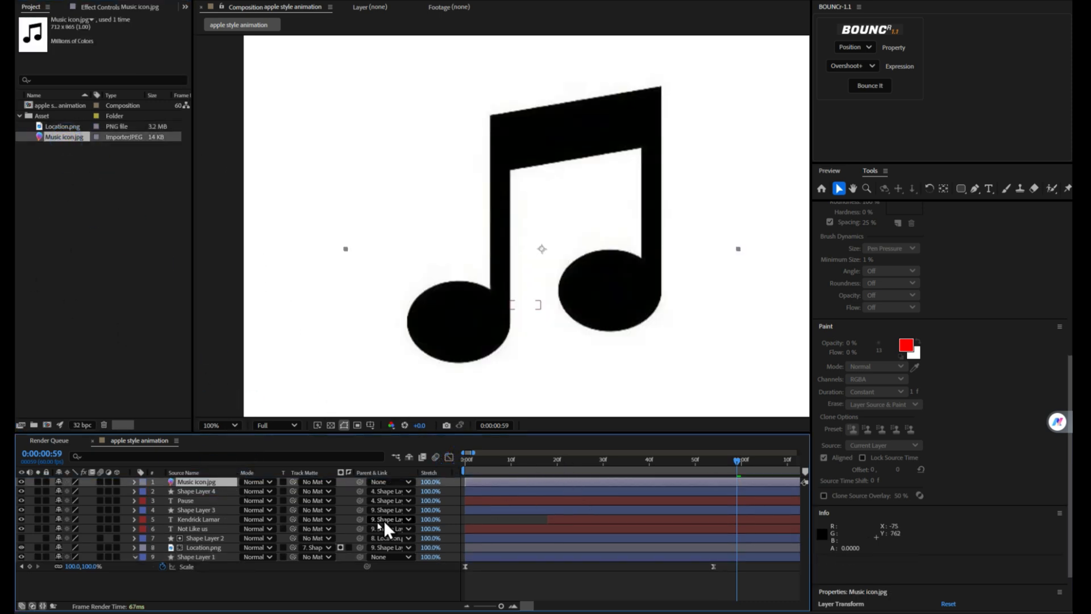
pyautogui.press('s')
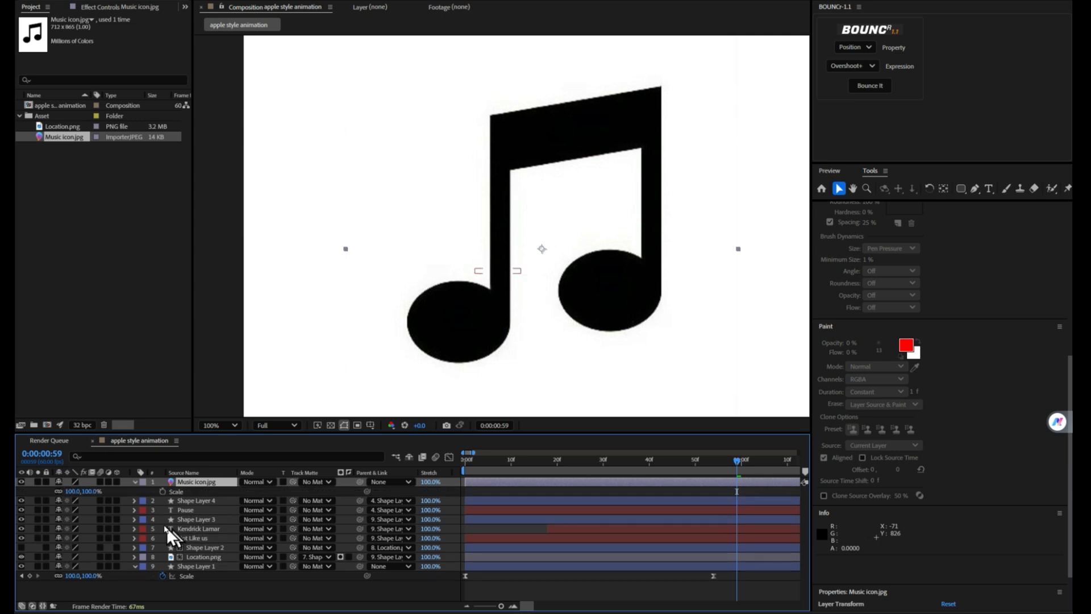
pyautogui.moveTo(90, 494); pyautogui.dragTo(46, 494)
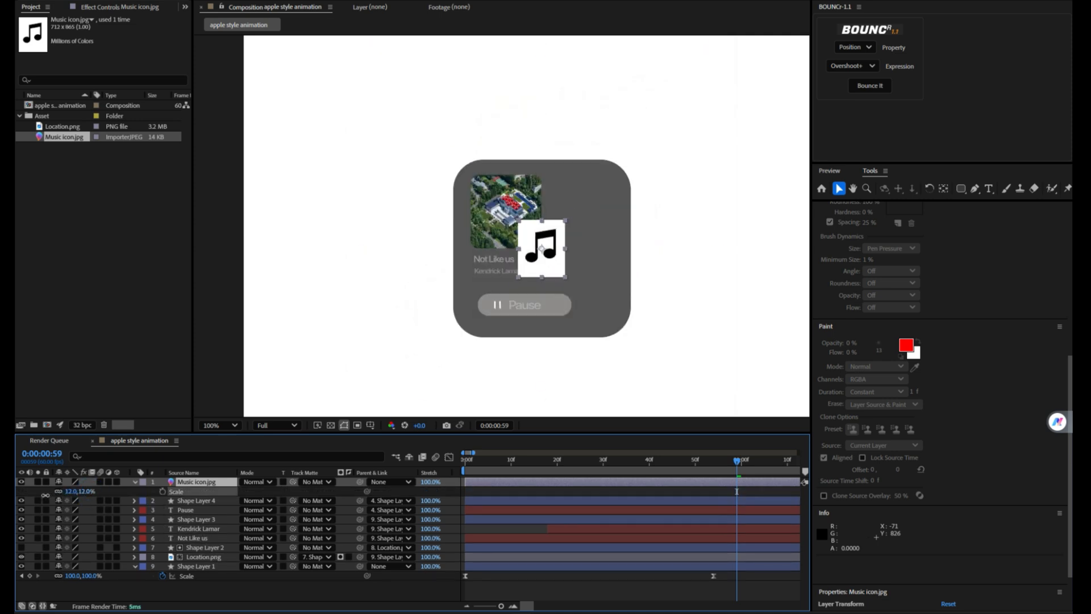
# Find the Color Key effect by searching for "color k" and apply it to the Music icon.jpg layer
pyautogui.click(226, 2)
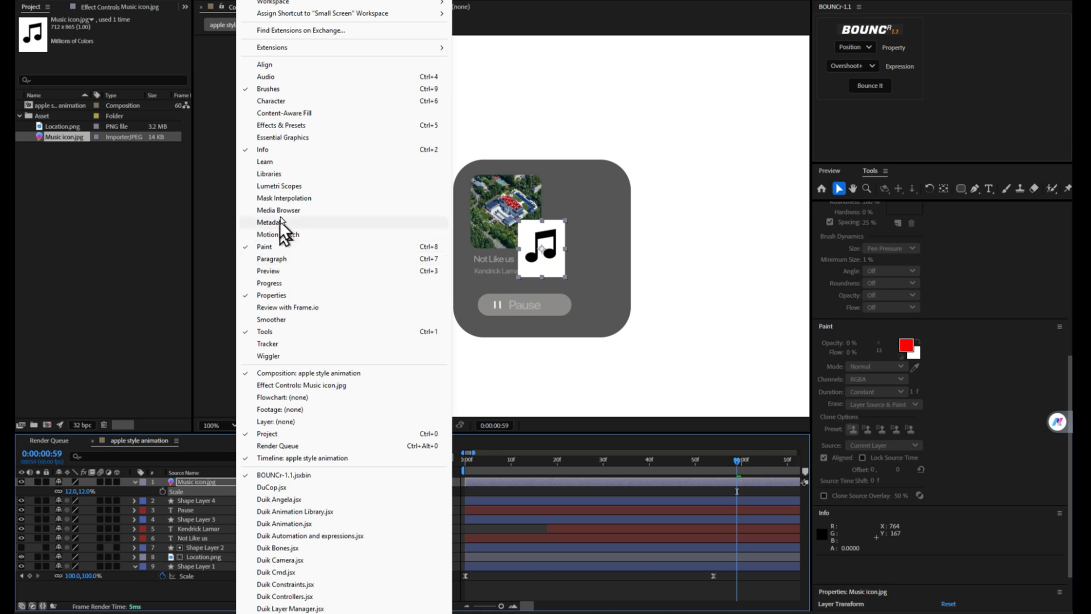
pyautogui.click(264, 126)
pyautogui.click(157, 70)
pyautogui.write('color')
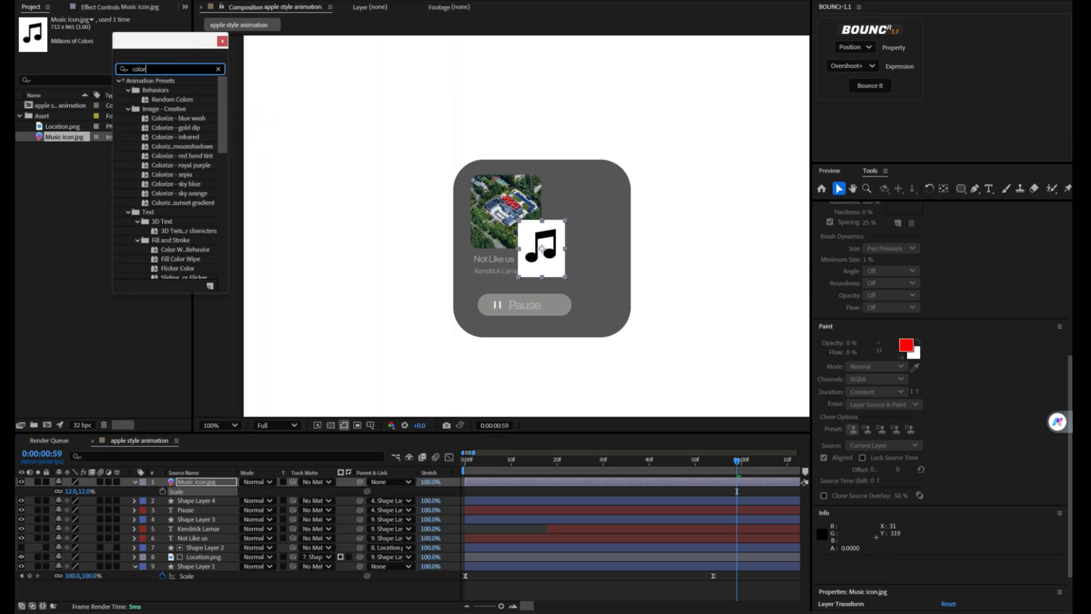
pyautogui.write(' kw=')
pyautogui.press('BackSpace')
pyautogui.press('BackSpace')
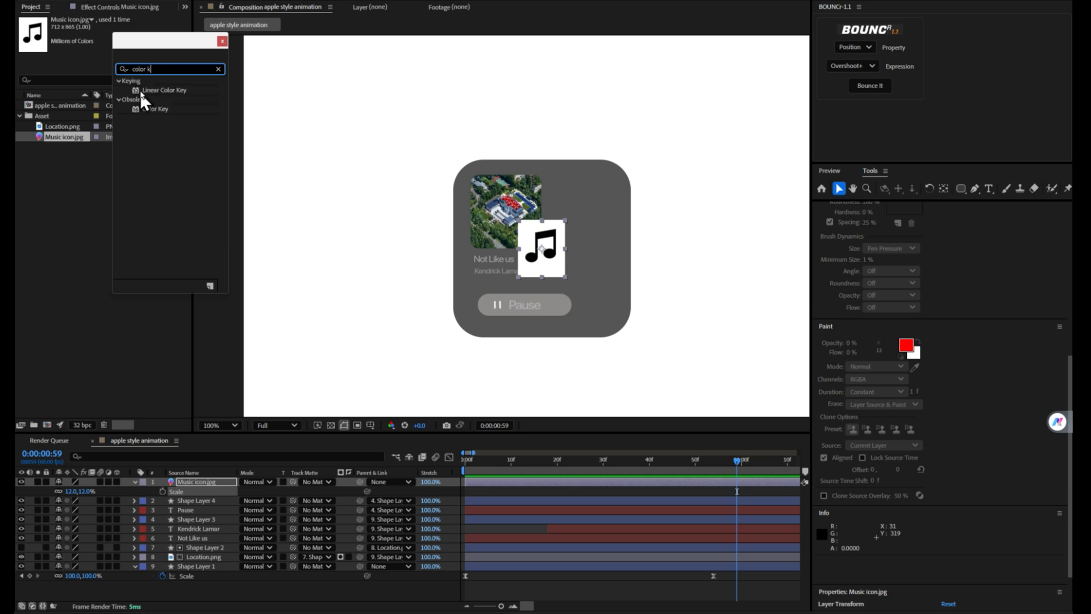
pyautogui.doubleClick(150, 107)
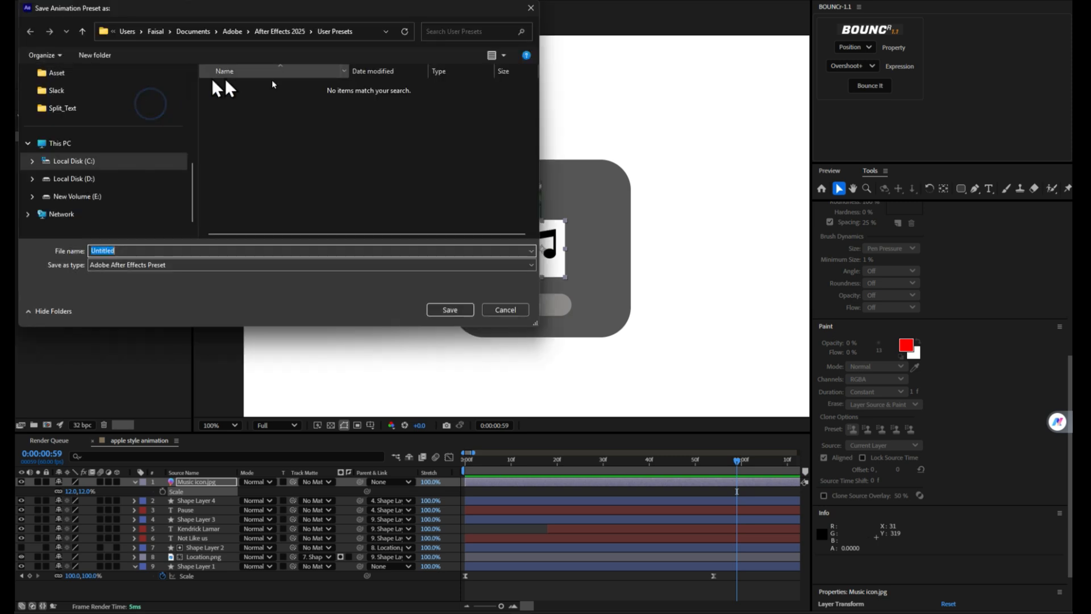
pyautogui.click(529, 12)
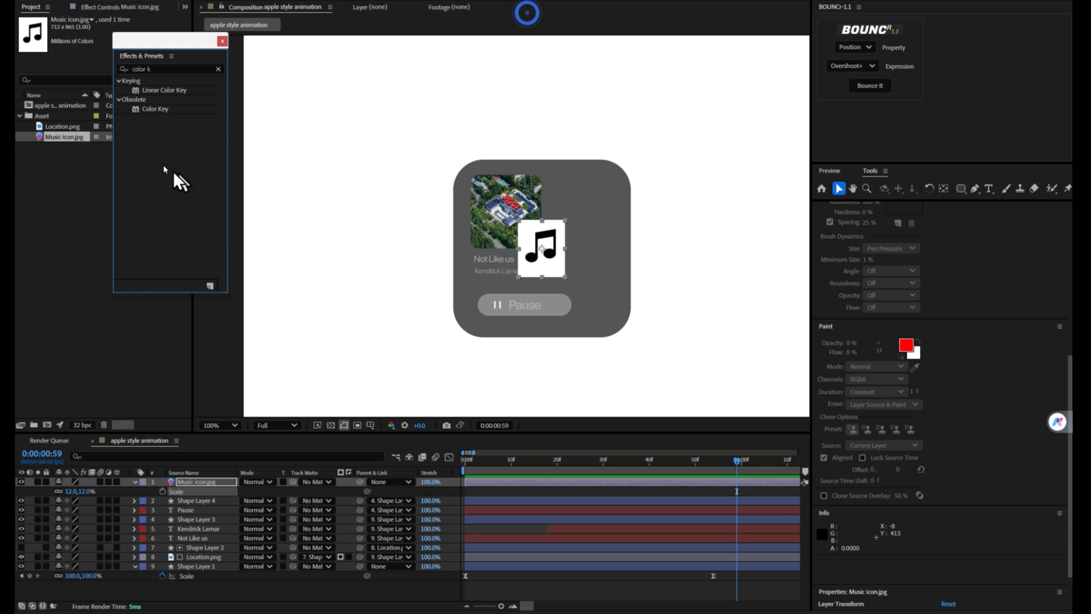
pyautogui.doubleClick(148, 107)
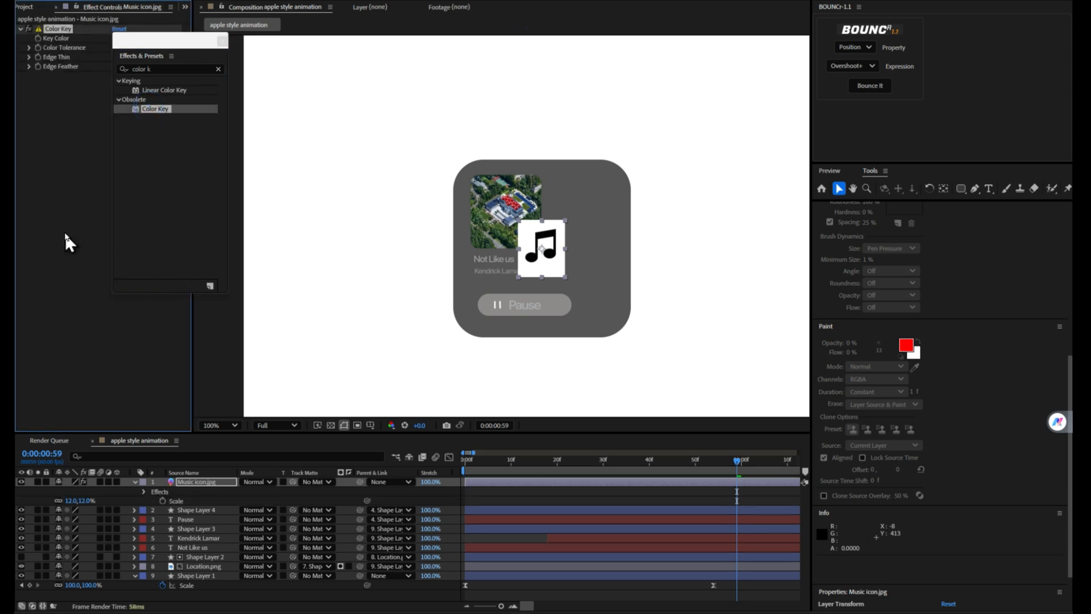
# Apply the Fill effect to the Music icon.jpg layer and set its color to white
pyautogui.doubleClick(167, 68)
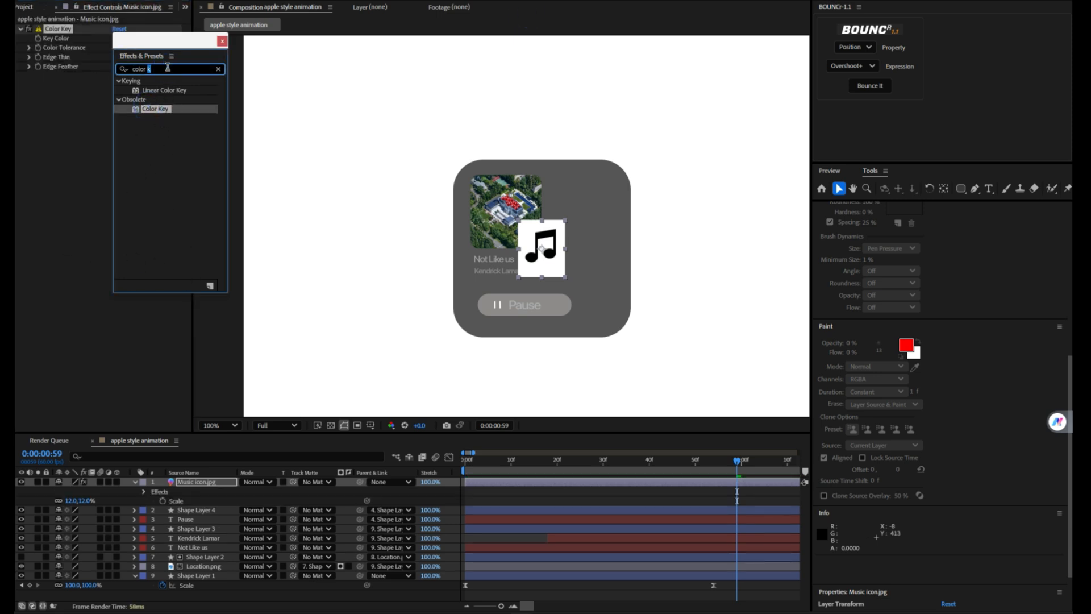
pyautogui.write('fill')
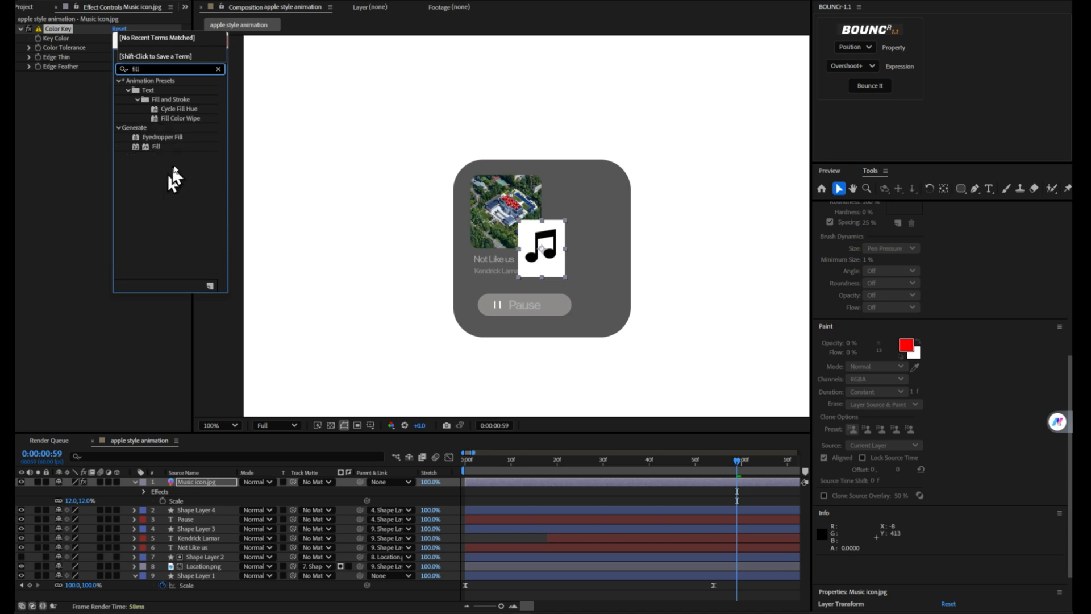
pyautogui.doubleClick(164, 146)
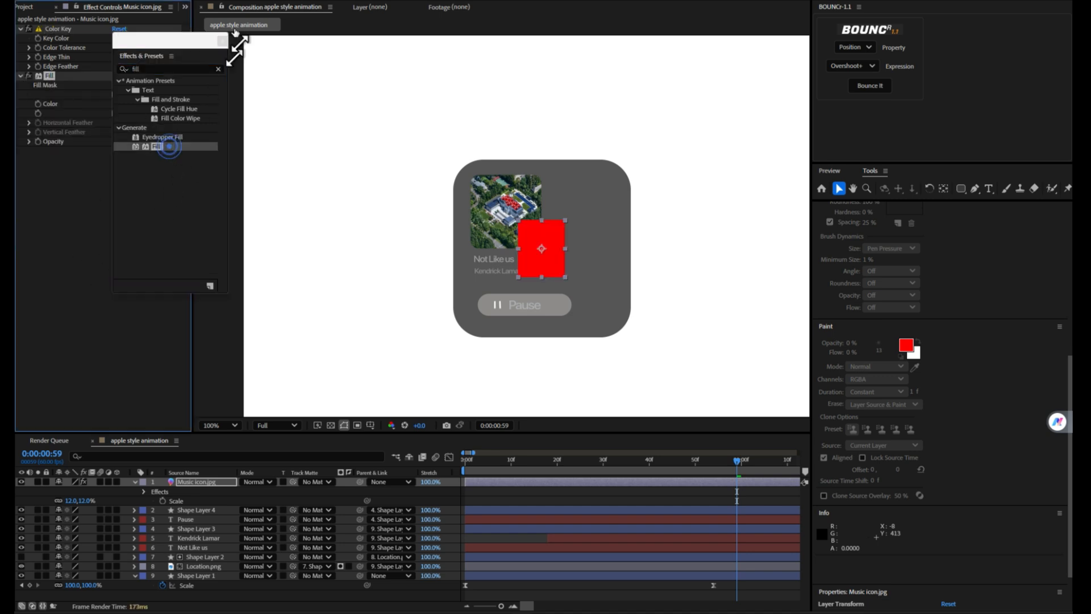
pyautogui.click(117, 103)
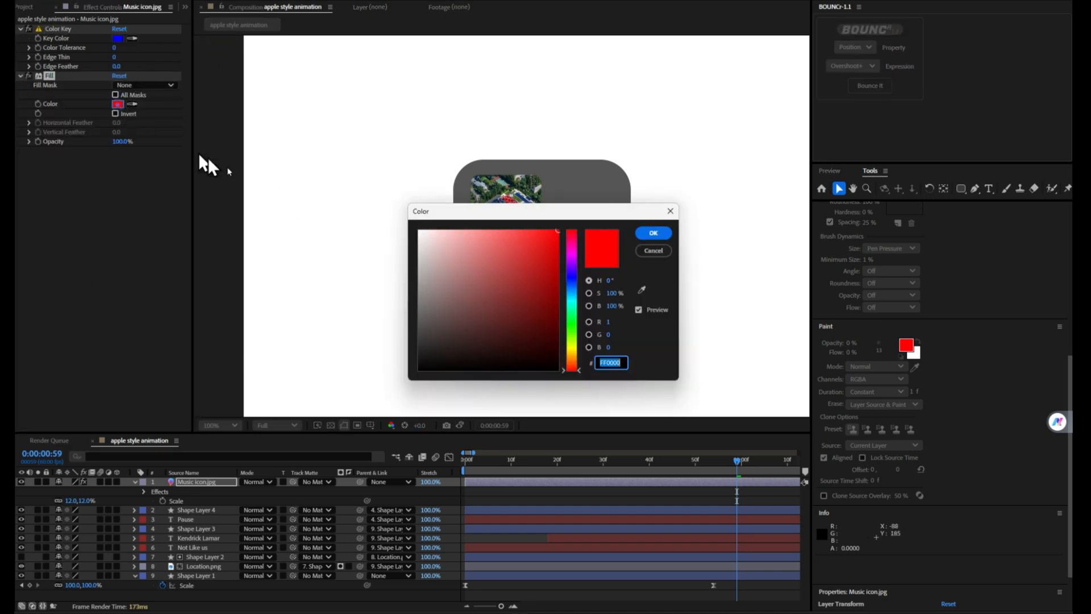
pyautogui.click(658, 238)
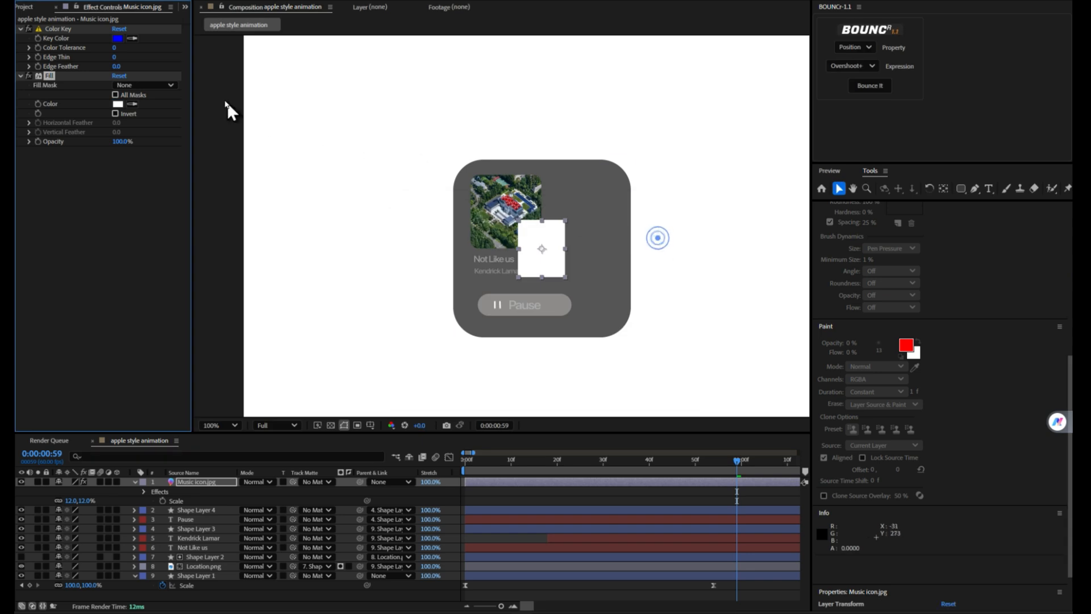
# Sample the icon's white background as the Color Key's key color and set Color Tolerance to 29
pyautogui.click(132, 38)
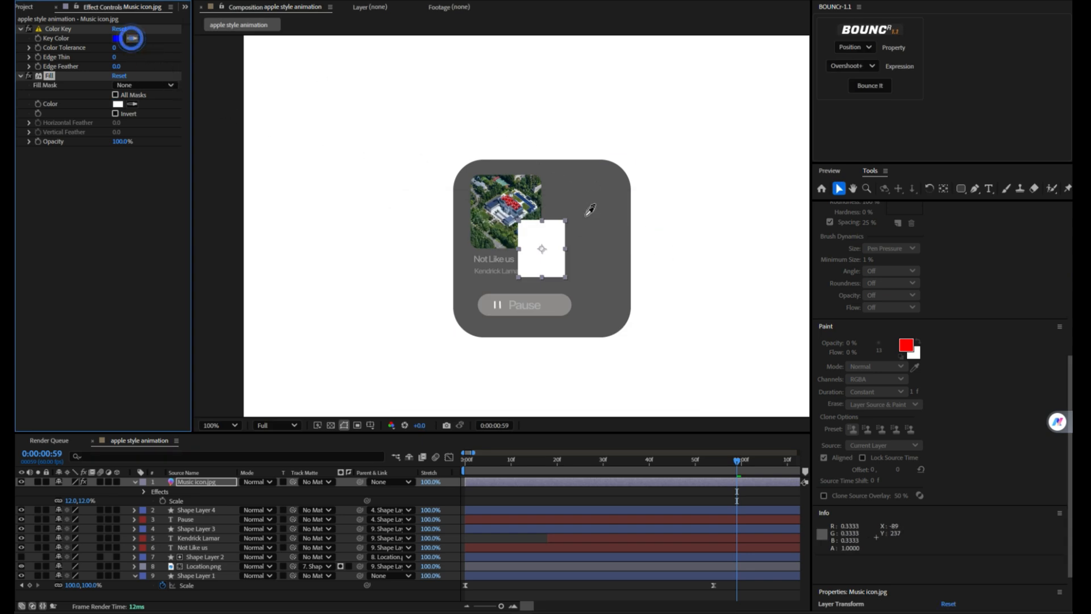
pyautogui.click(557, 244)
pyautogui.moveTo(115, 45); pyautogui.dragTo(131, 46)
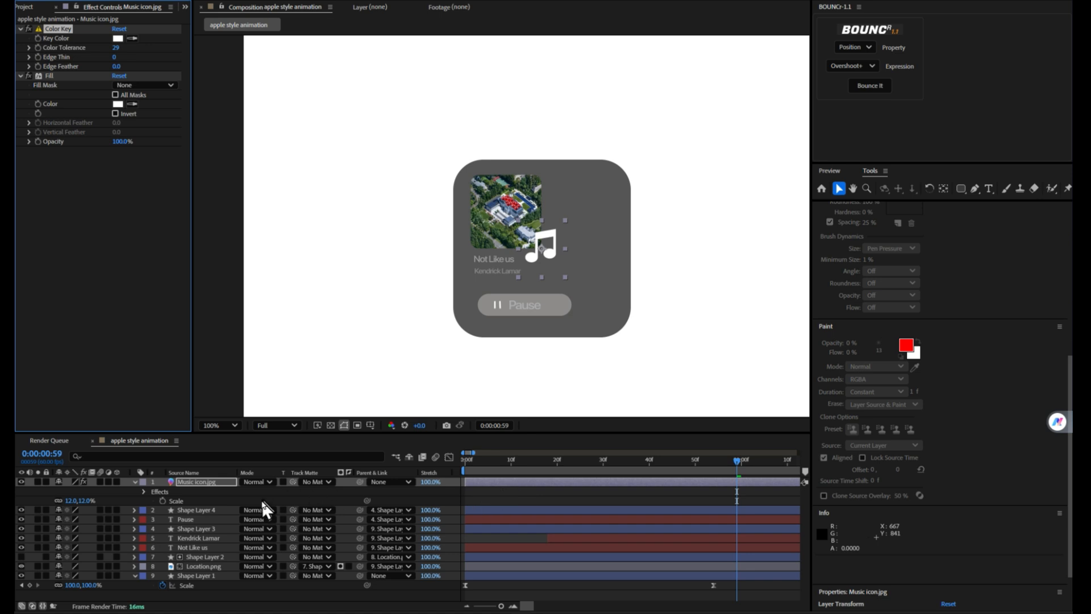
# Scale the music icon to 4% and place it in the upper-right corner of the card
pyautogui.press('u')
pyautogui.press('s')
pyautogui.moveTo(85, 491); pyautogui.dragTo(79, 492)
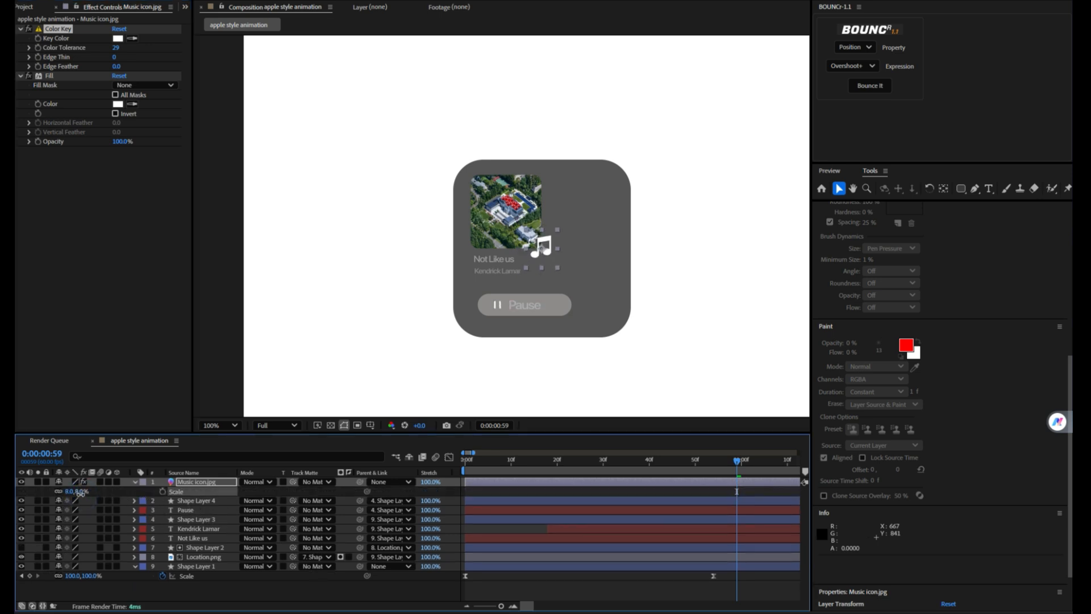
pyautogui.moveTo(534, 254); pyautogui.dragTo(578, 228)
pyautogui.click(80, 497)
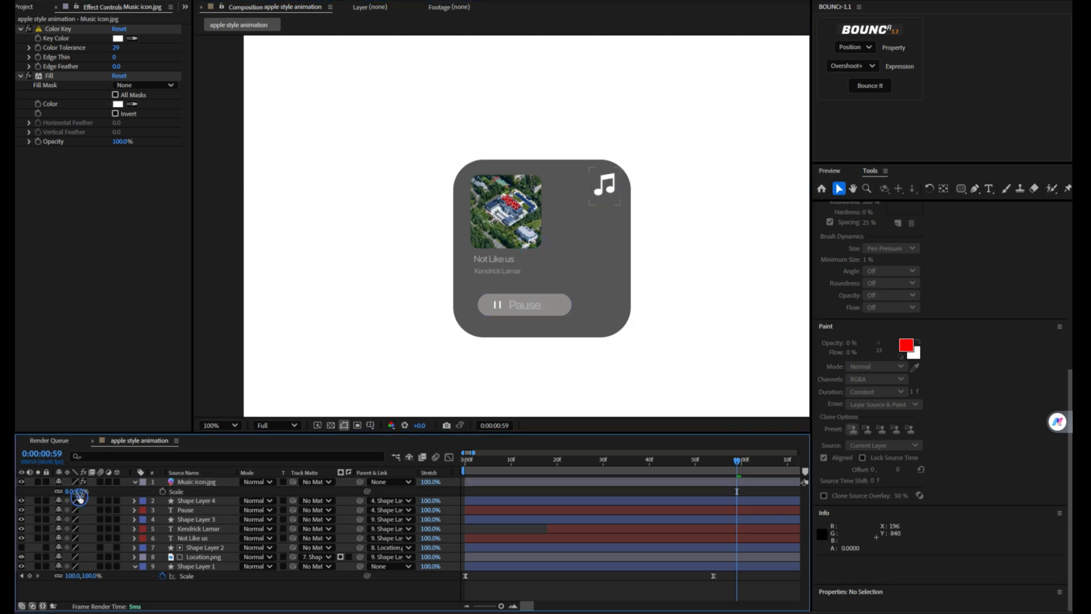
pyautogui.moveTo(77, 492); pyautogui.dragTo(73, 493)
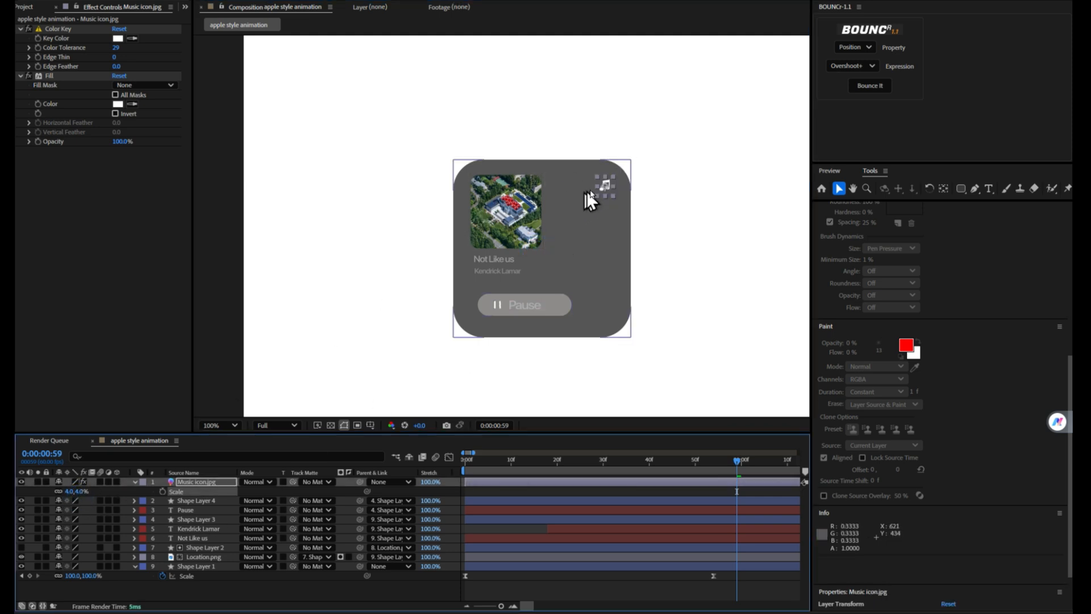
# Parent the Music icon.jpg layer to Shape Layer 1 and preview the whole card animation from the start
pyautogui.moveTo(360, 481); pyautogui.dragTo(217, 564)
pyautogui.moveTo(520, 459); pyautogui.dragTo(416, 477)
pyautogui.press('space')
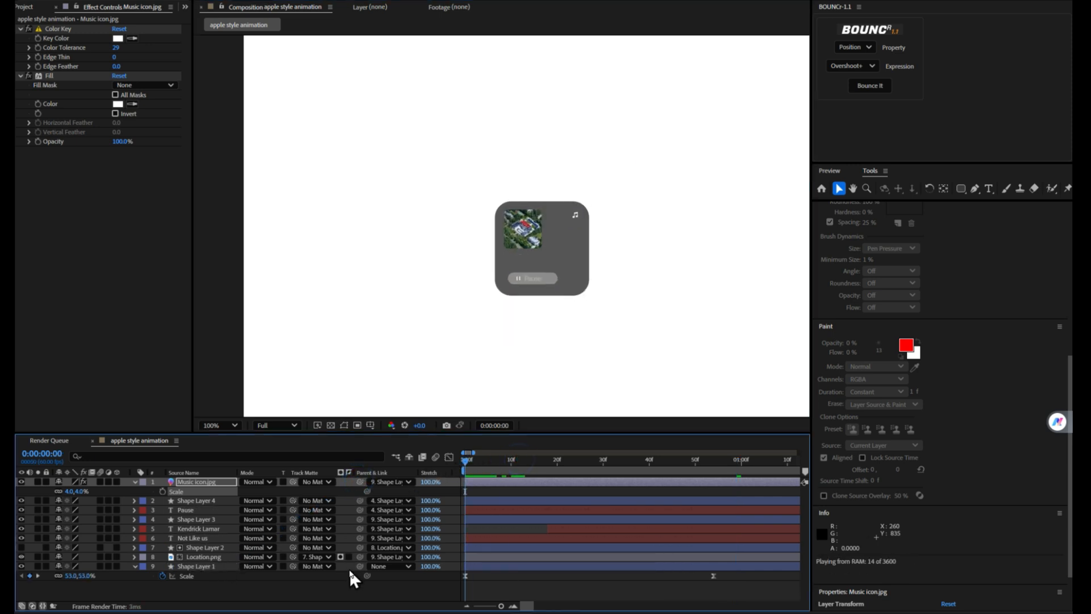
pyautogui.press('space')
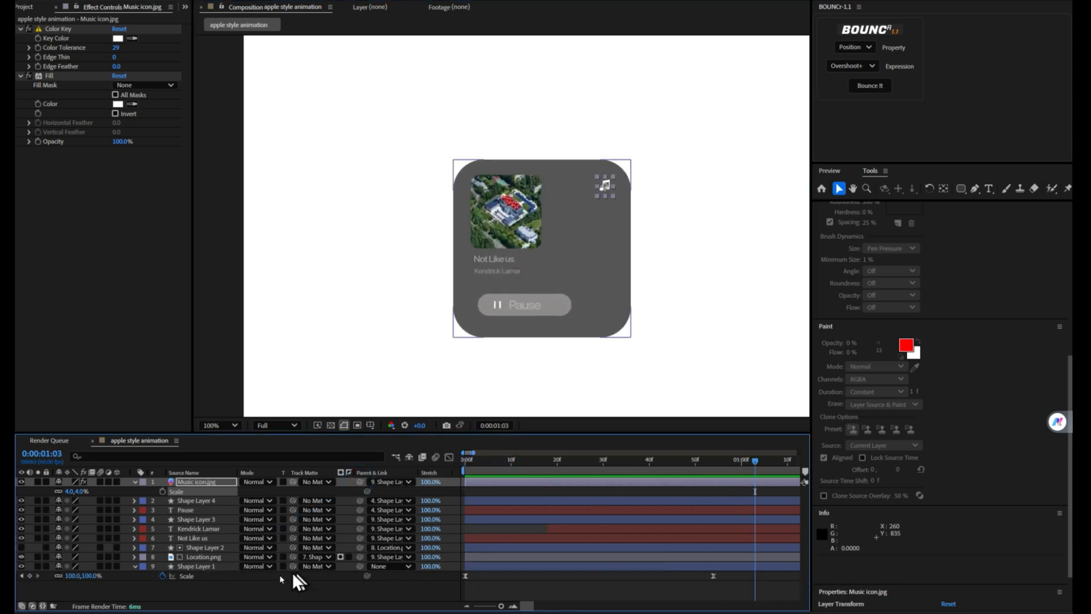
# Keyframe the Size of Shape Layer 1's rectangle at 0:00:01:03 with its width and height unlinked
pyautogui.click(197, 566)
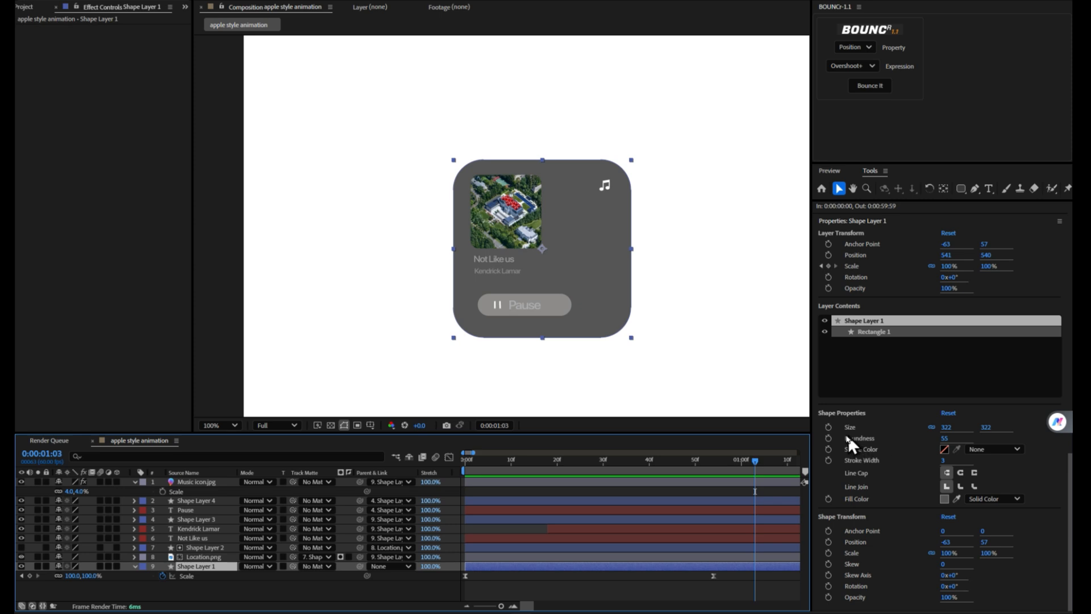
pyautogui.click(831, 429)
pyautogui.click(928, 423)
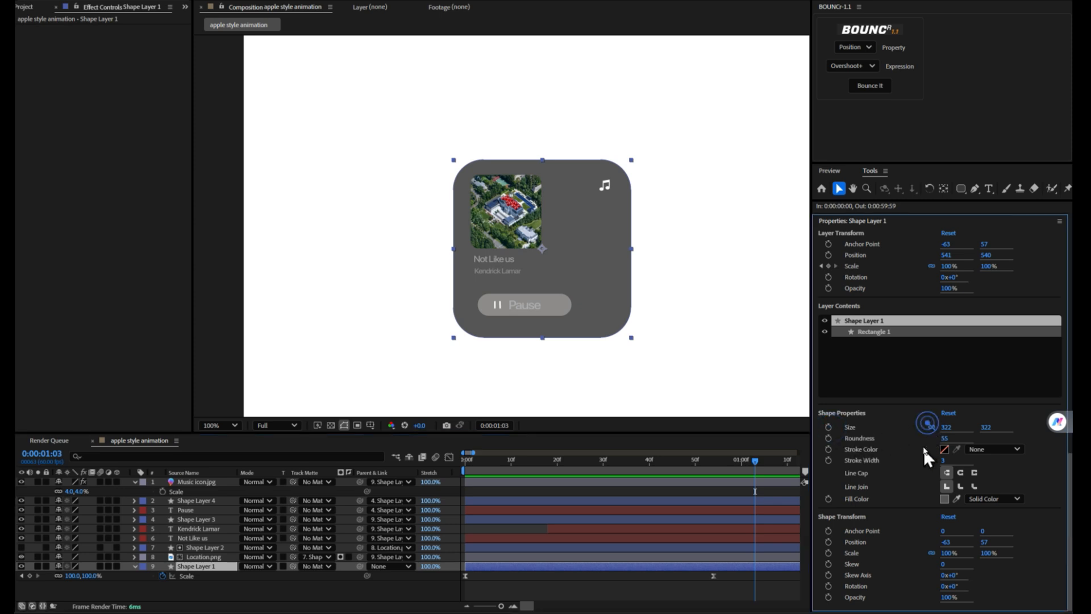
pyautogui.click(830, 428)
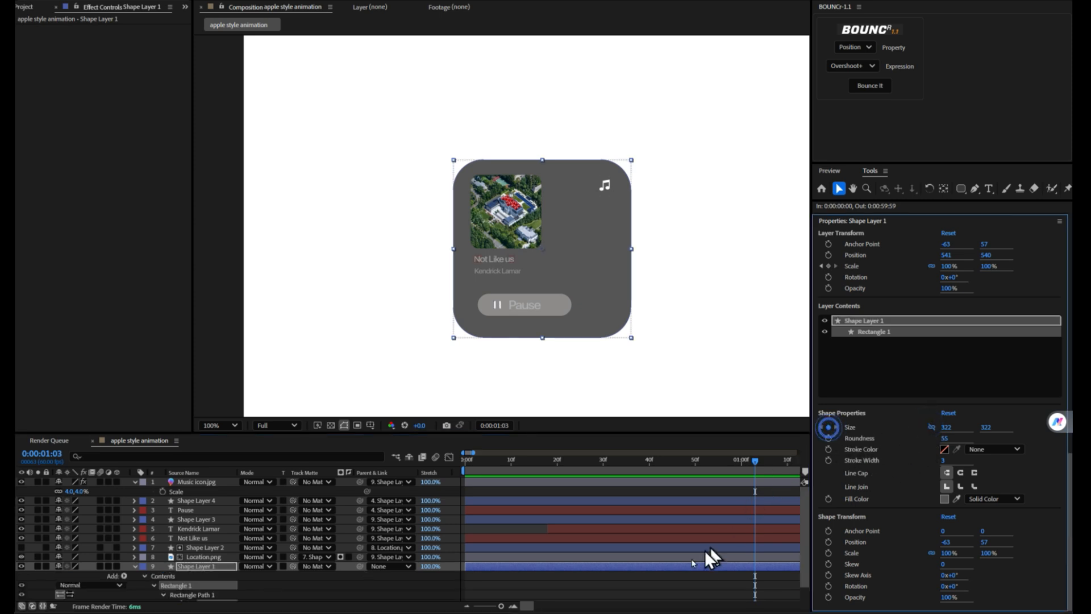
pyautogui.scroll(-1, 562, 585)
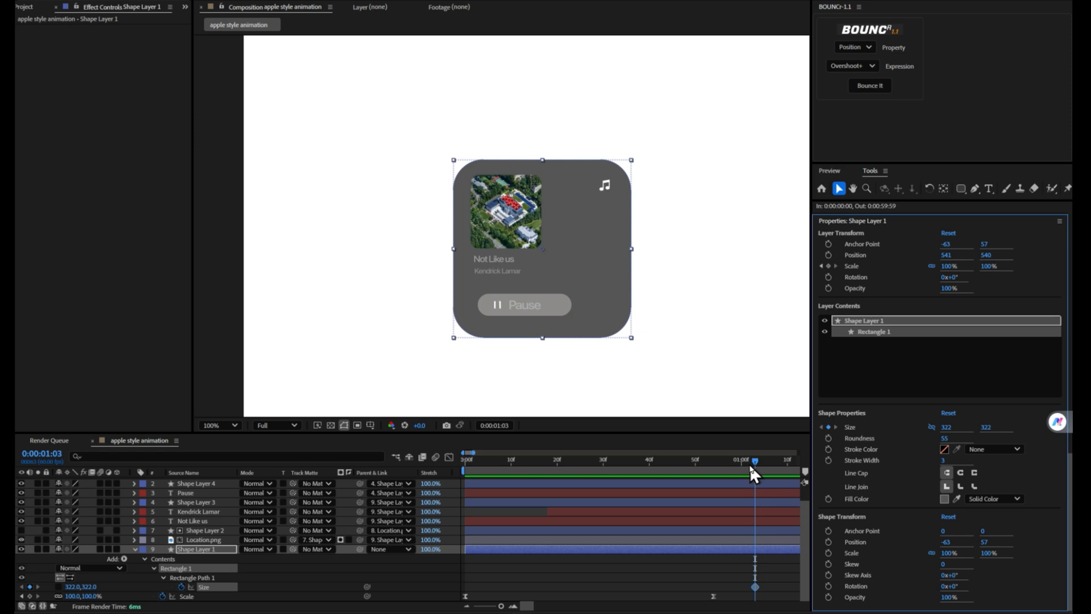
# Widen Shape Layer 1's rectangle at 0:00:01:10 by setting its Size to 559 by 308
pyautogui.moveTo(750, 471); pyautogui.dragTo(788, 467)
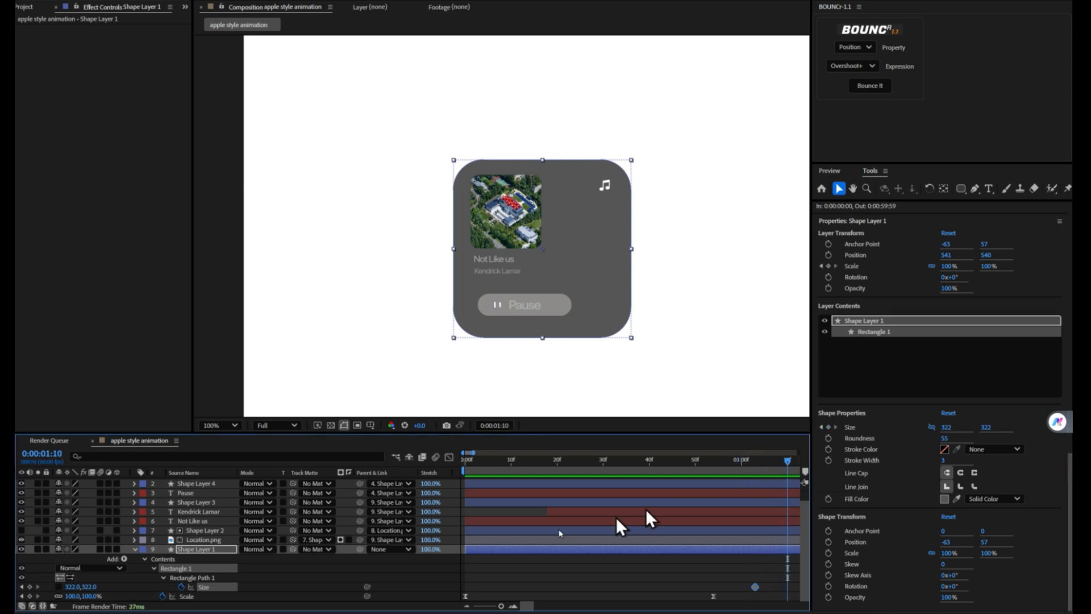
pyautogui.moveTo(945, 429); pyautogui.dragTo(979, 428)
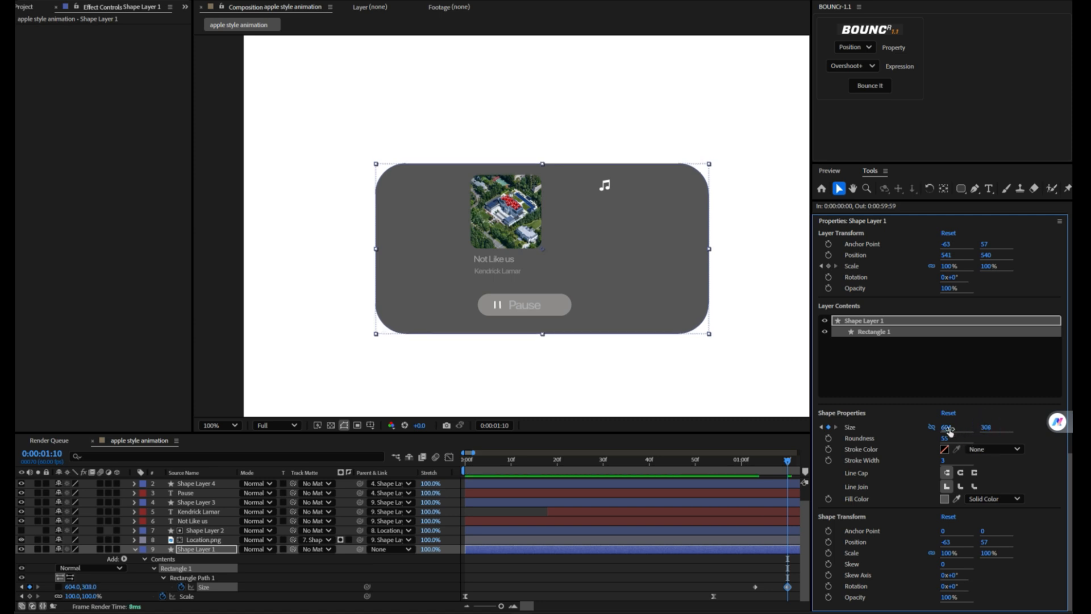
pyautogui.moveTo(948, 430); pyautogui.dragTo(935, 431)
# Apply BOUNCr's Overshoot+ expression to Shape Layer 1's selected Size keyframes and preview the card widening
pyautogui.click(785, 467)
pyautogui.moveTo(784, 468); pyautogui.dragTo(758, 471)
pyautogui.moveTo(794, 579); pyautogui.dragTo(754, 594)
pyautogui.click(846, 46)
pyautogui.click(852, 92)
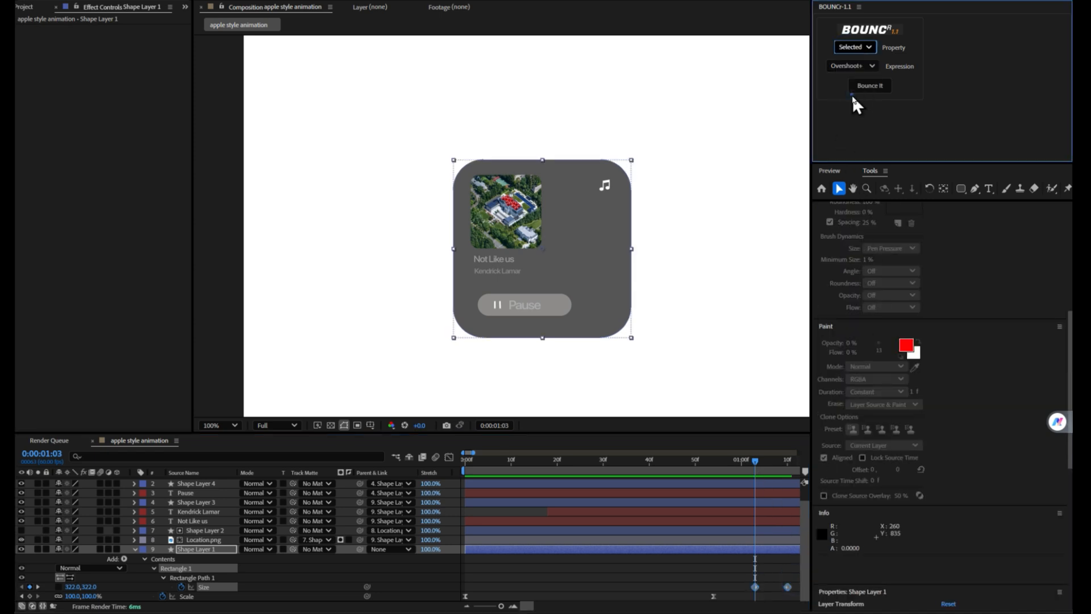
pyautogui.click(866, 84)
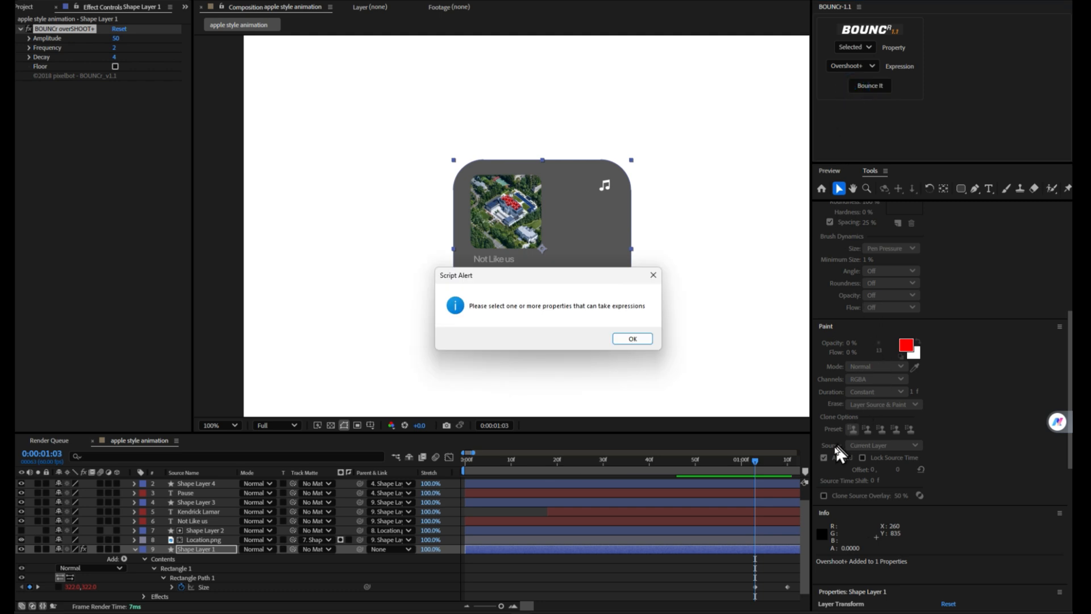
pyautogui.click(653, 276)
pyautogui.moveTo(733, 556); pyautogui.dragTo(786, 594)
pyautogui.click(860, 88)
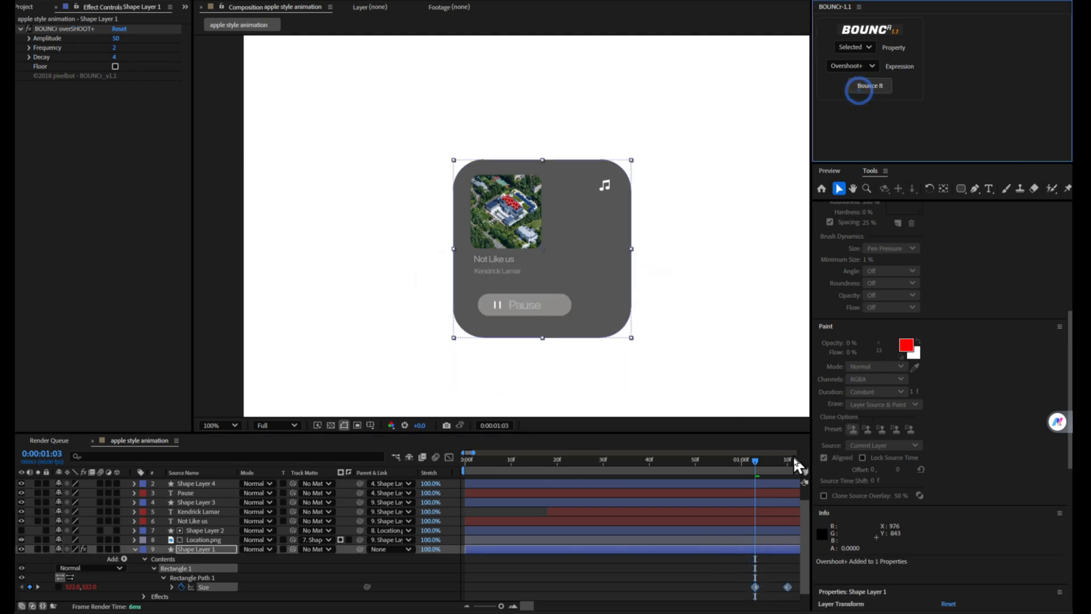
pyautogui.click(696, 575)
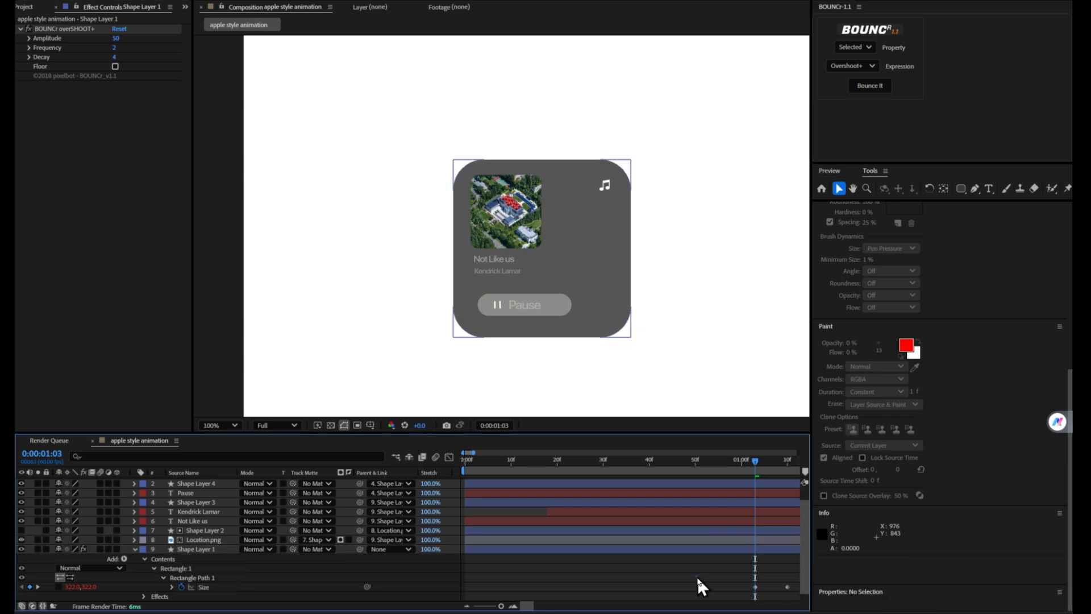
pyautogui.press('space')
# Keyframe the Position of the Music icon.jpg layer at 0:00:01:03
pyautogui.moveTo(501, 605); pyautogui.dragTo(500, 605)
pyautogui.moveTo(556, 460); pyautogui.dragTo(517, 463)
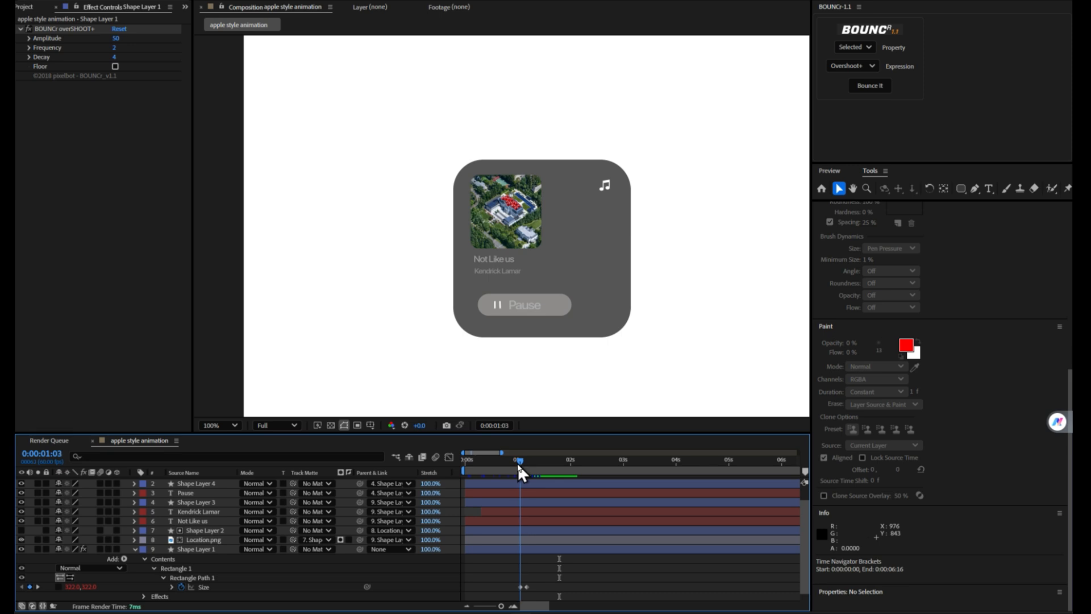
pyautogui.scroll(1, 209, 486)
pyautogui.click(193, 484)
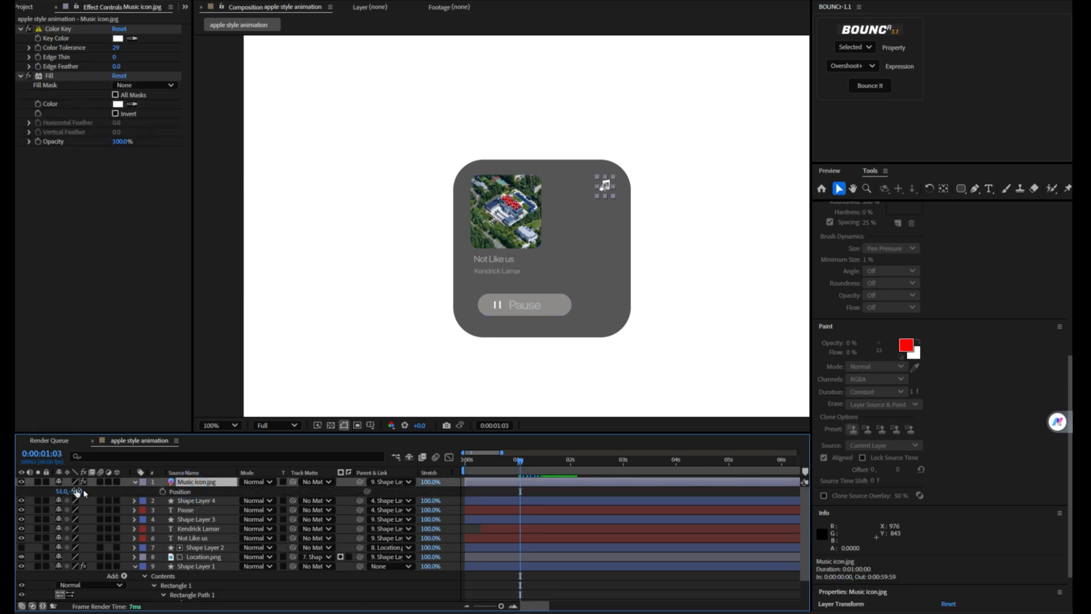
pyautogui.click(164, 492)
pyautogui.scroll(-1, 453, 538)
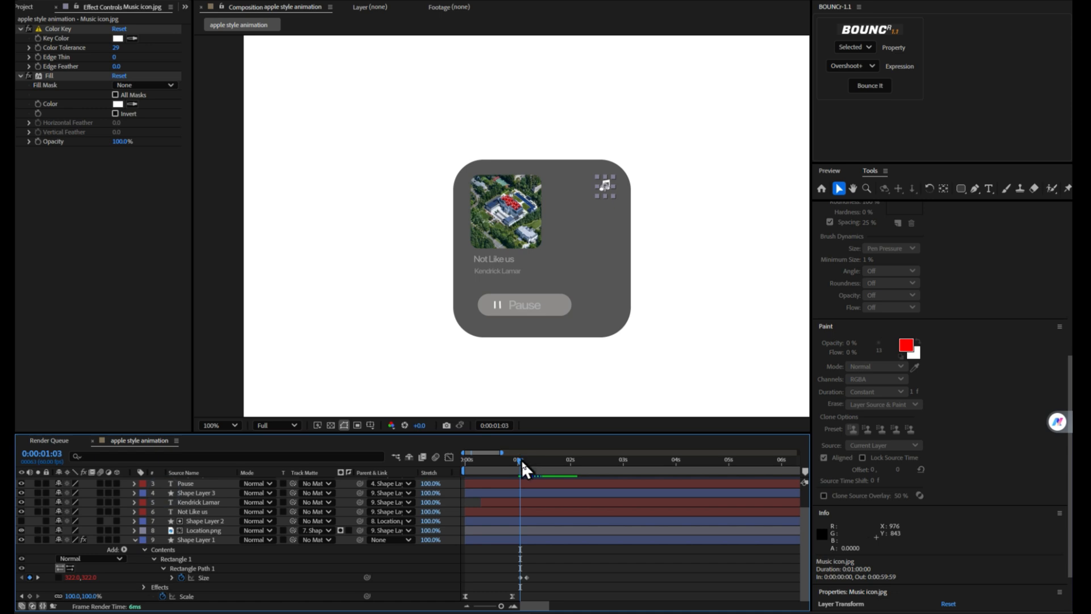
# Move the music icon at 0:00:01:10 to the widened card's upper-right corner, at Position 173.5, -61.5
pyautogui.moveTo(520, 459); pyautogui.dragTo(527, 462)
pyautogui.scroll(2, 623, 233)
pyautogui.scroll(1, 625, 292)
pyautogui.scroll(-1, 591, 236)
pyautogui.scroll(-1, 438, 347)
pyautogui.scroll(1, 592, 260)
pyautogui.moveTo(553, 231); pyautogui.dragTo(690, 226)
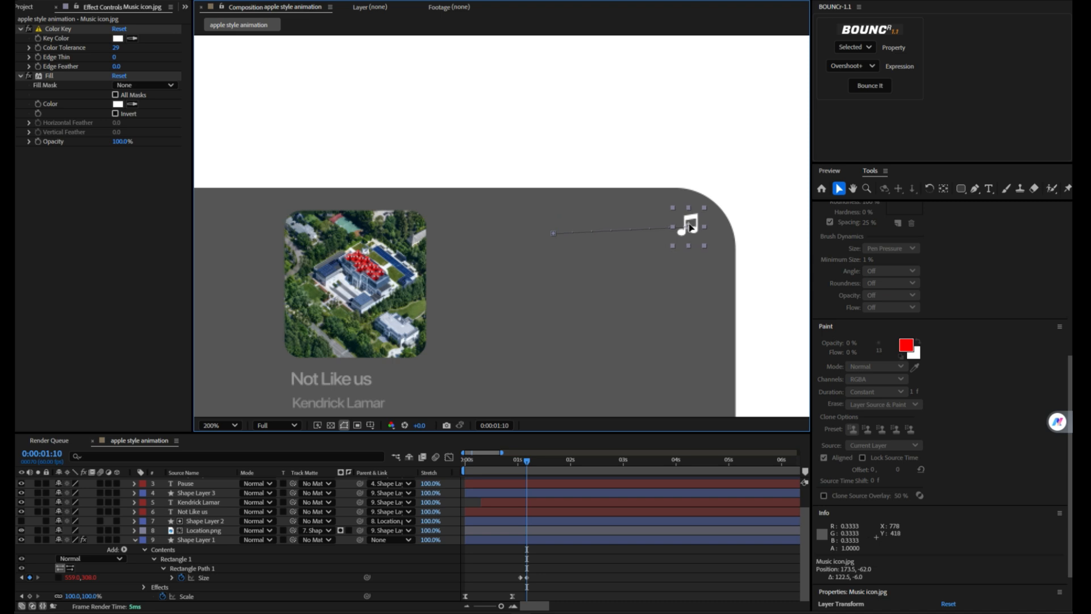
pyautogui.press('p')
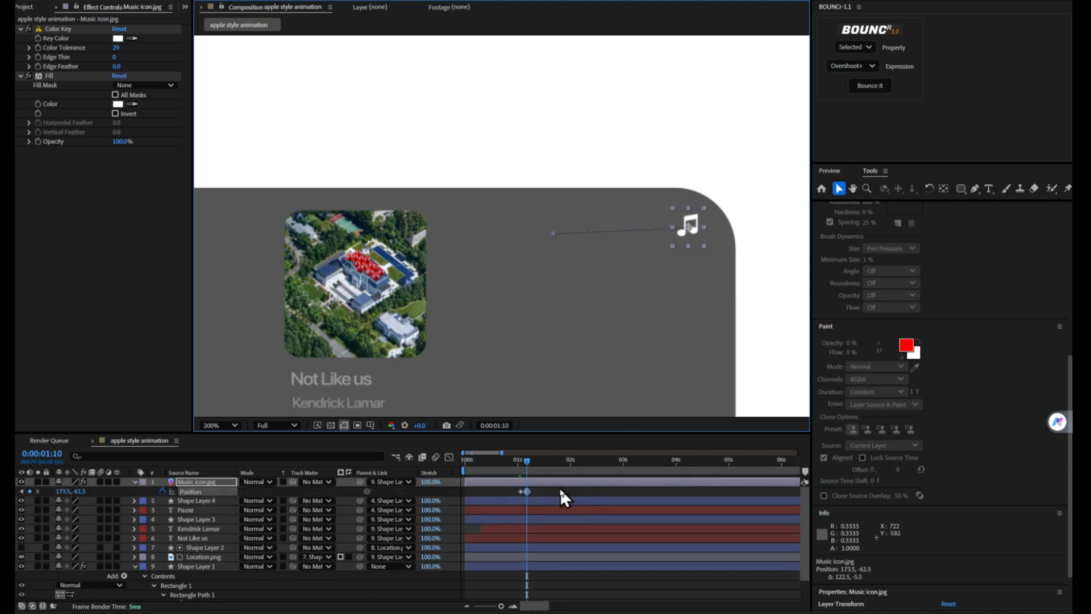
# Apply BOUNCr's Overshoot+ expression to the Music icon.jpg Position keyframes and preview the icon's motion
pyautogui.moveTo(560, 489); pyautogui.dragTo(510, 492)
pyautogui.click(851, 51)
pyautogui.click(839, 64)
pyautogui.click(873, 86)
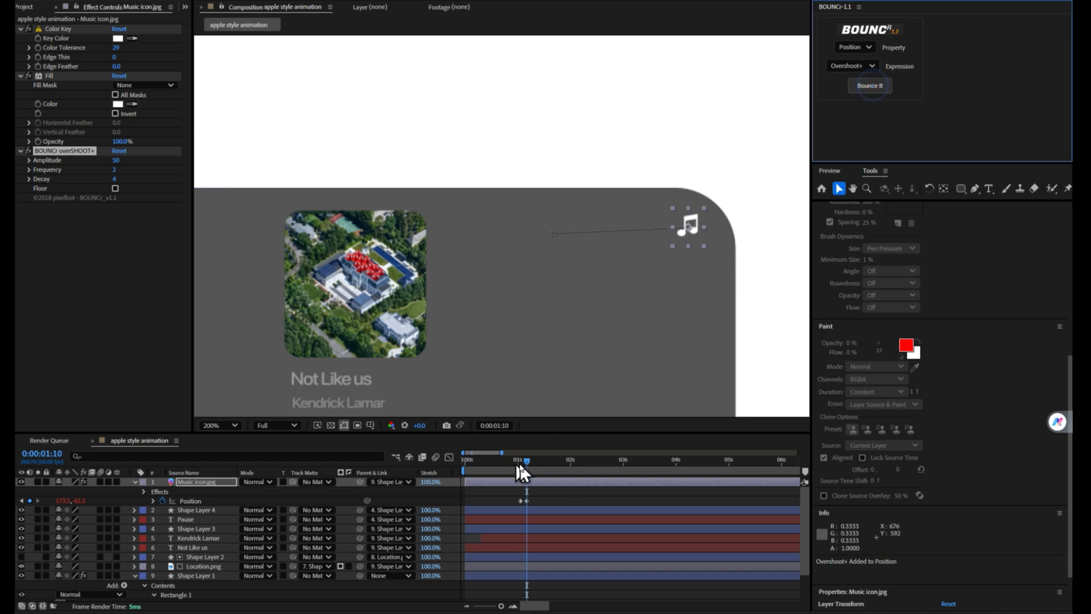
pyautogui.moveTo(519, 463); pyautogui.dragTo(509, 461)
pyautogui.press('space')
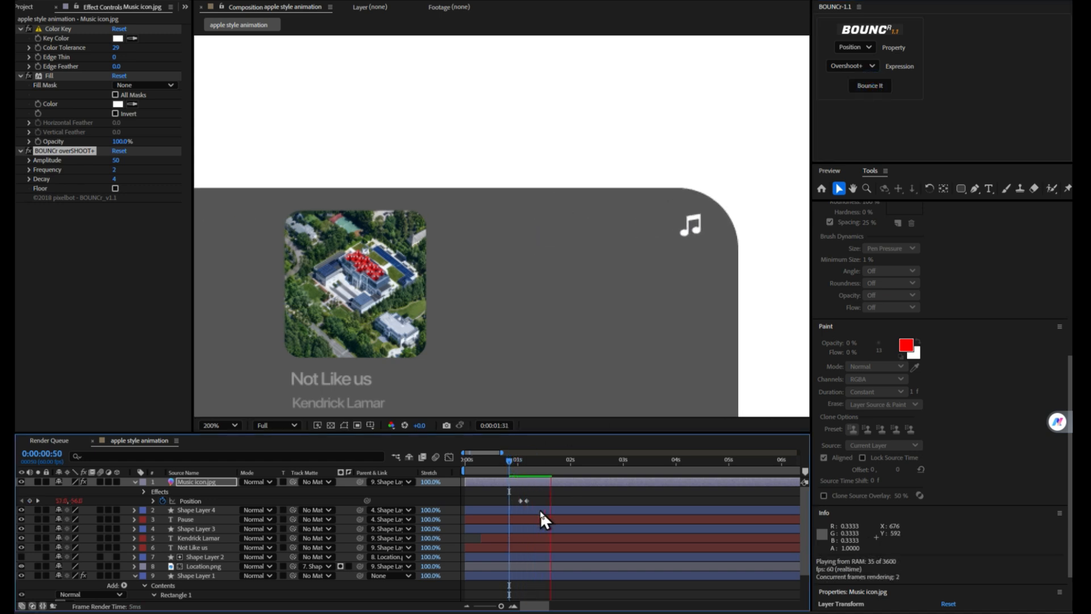
pyautogui.moveTo(602, 469); pyautogui.dragTo(520, 460)
pyautogui.press('space')
pyautogui.press('space')
# Keyframe both the Position and Scale of the Location.png layer at 0:00:01:03
pyautogui.press(',')
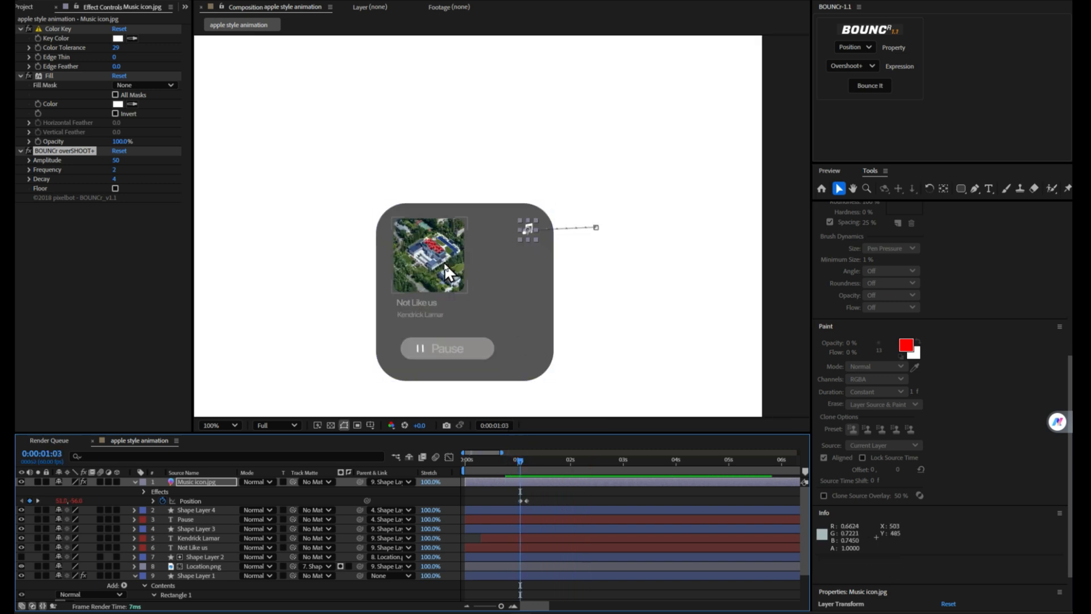
pyautogui.click(445, 262)
pyautogui.press('p')
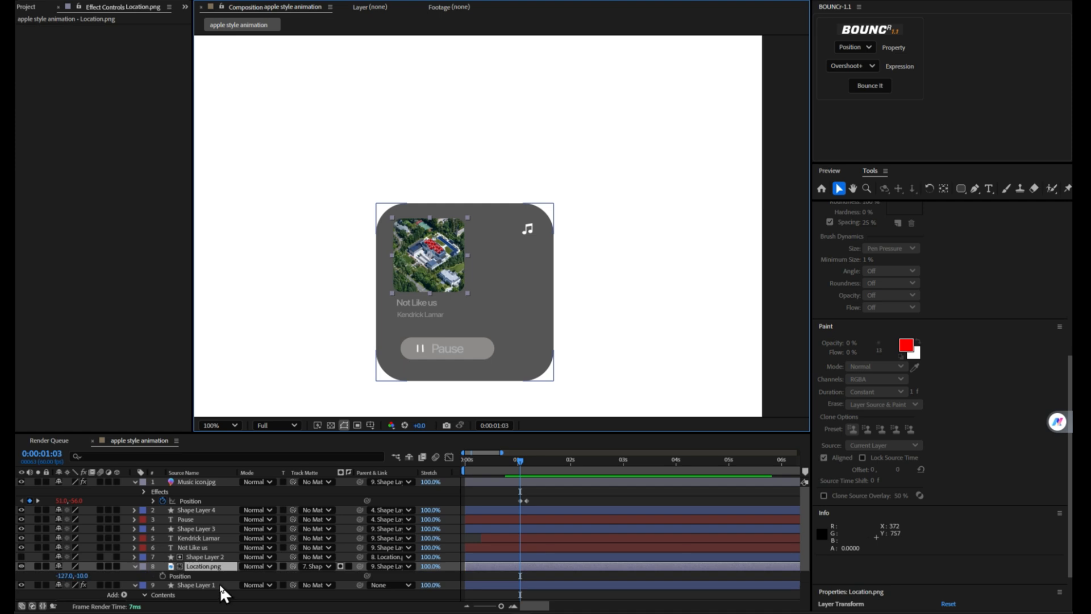
pyautogui.hotkey('shift', 's')
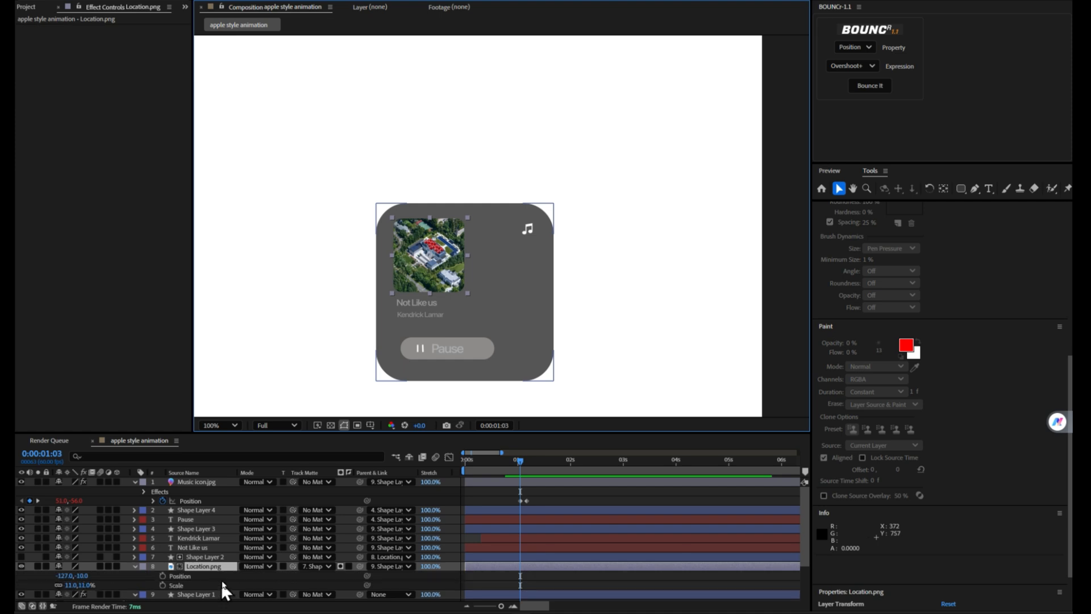
pyautogui.click(162, 576)
pyautogui.click(162, 585)
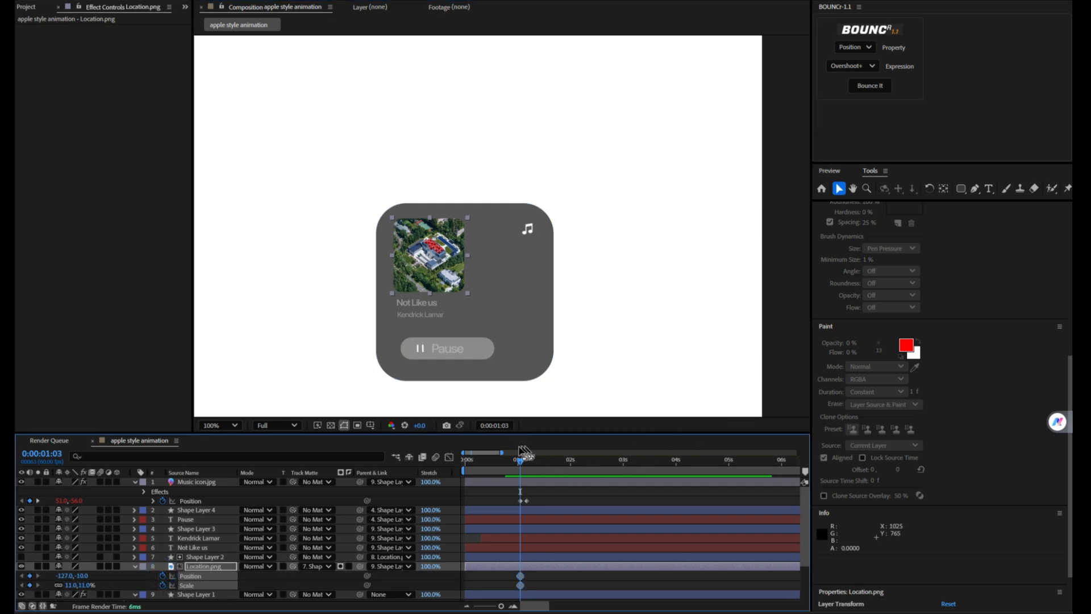
# At 0:00:01:10, move the Location.png album image to Position -212, 58 and scale it to 17%
pyautogui.moveTo(513, 465); pyautogui.dragTo(526, 463)
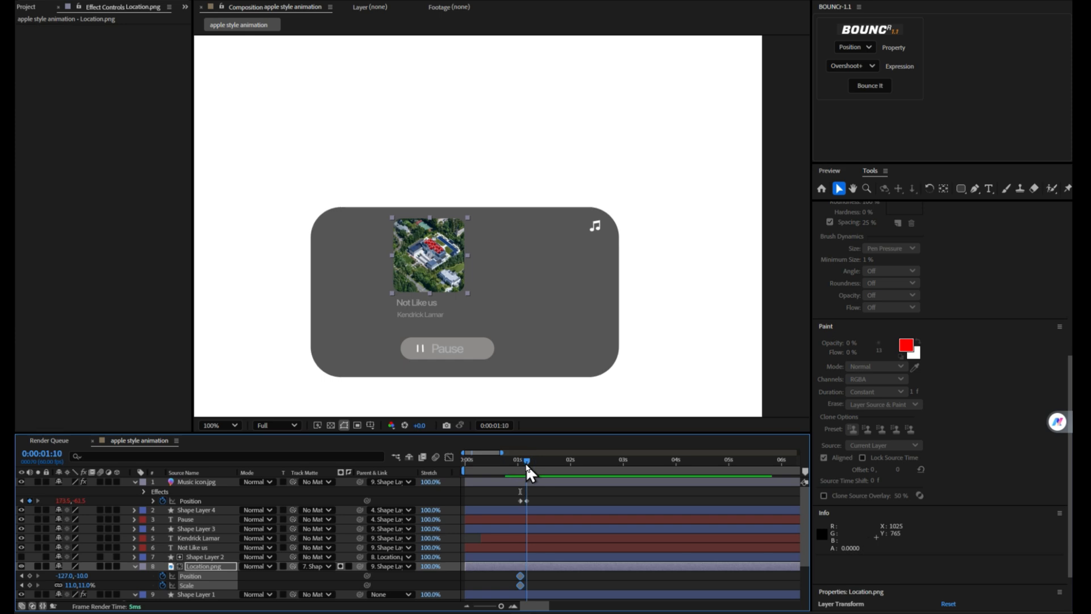
pyautogui.moveTo(438, 292); pyautogui.dragTo(360, 294)
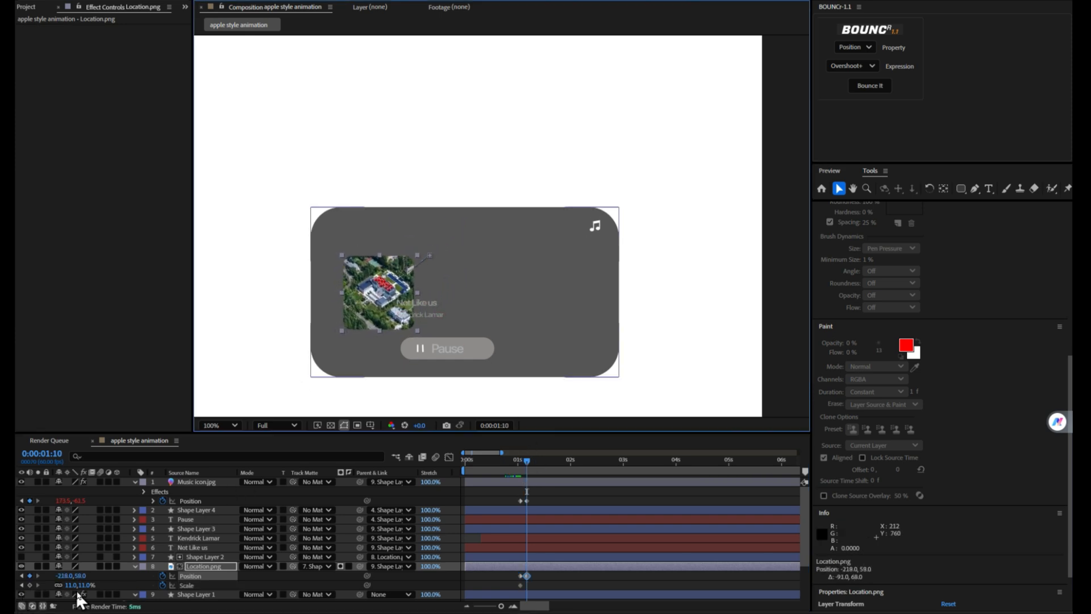
pyautogui.moveTo(80, 591); pyautogui.dragTo(83, 587)
pyautogui.moveTo(360, 319); pyautogui.dragTo(363, 320)
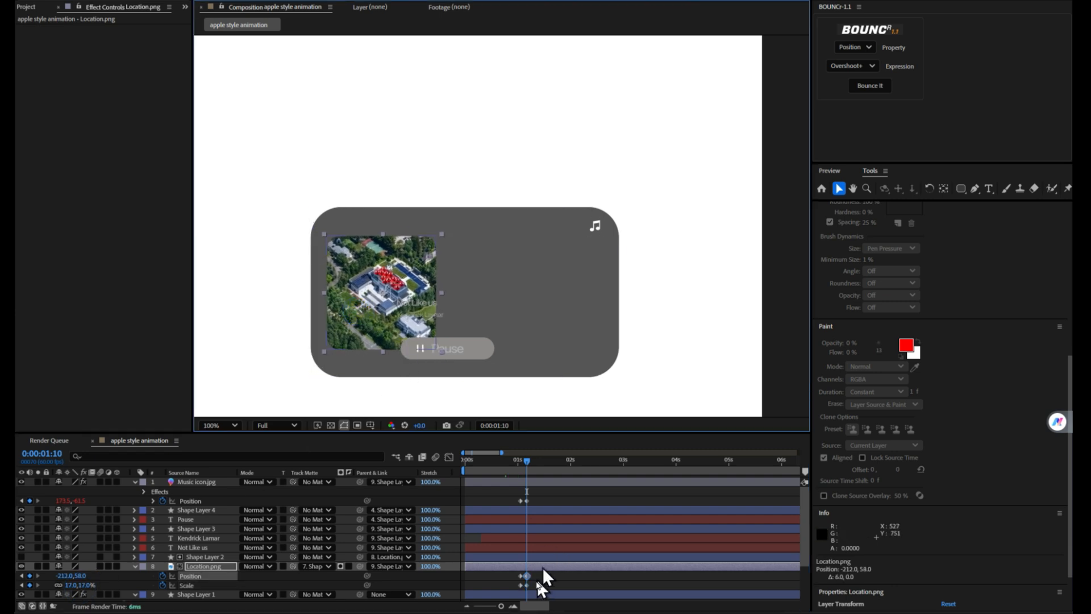
# Apply BOUNCr's Overshoot+ expression to the selected Position and Scale keyframes of Location.png and preview the animation
pyautogui.moveTo(544, 570); pyautogui.dragTo(517, 588)
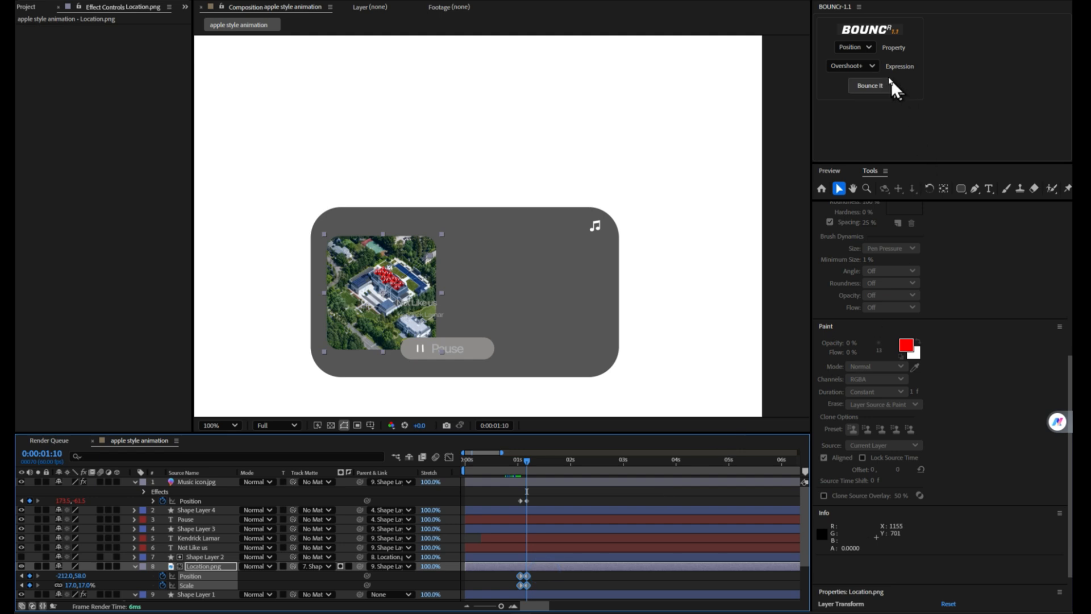
pyautogui.click(869, 48)
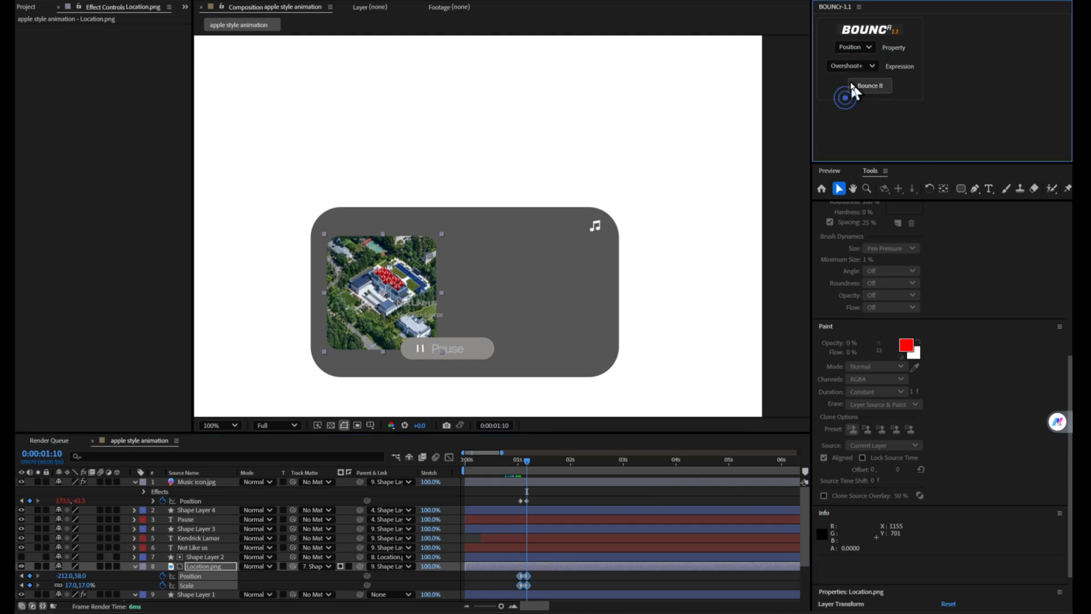
pyautogui.click(847, 92)
pyautogui.click(868, 87)
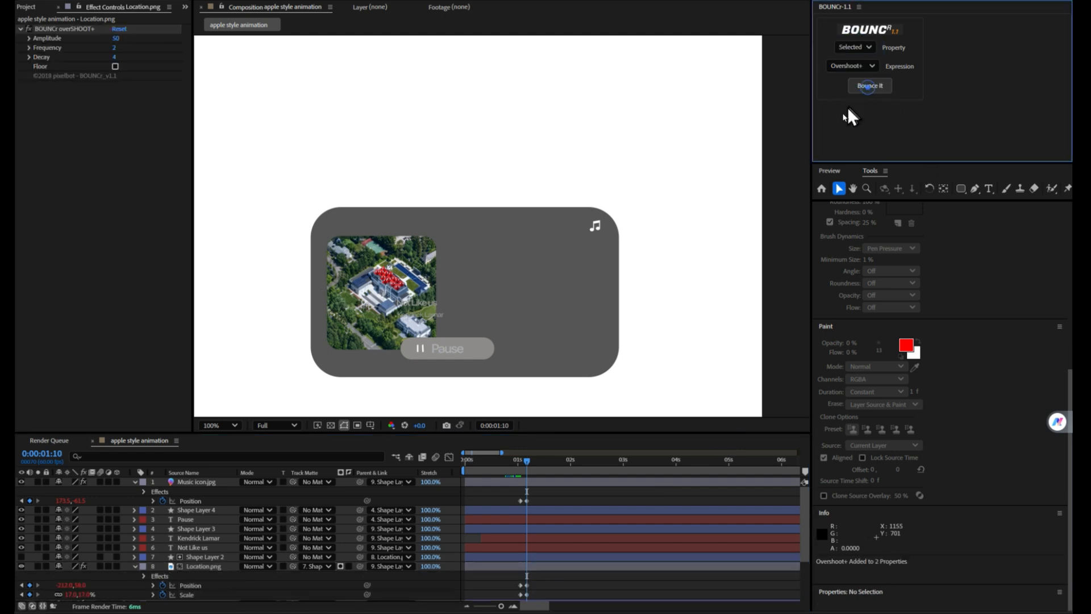
pyautogui.moveTo(522, 463); pyautogui.dragTo(513, 465)
pyautogui.press('space')
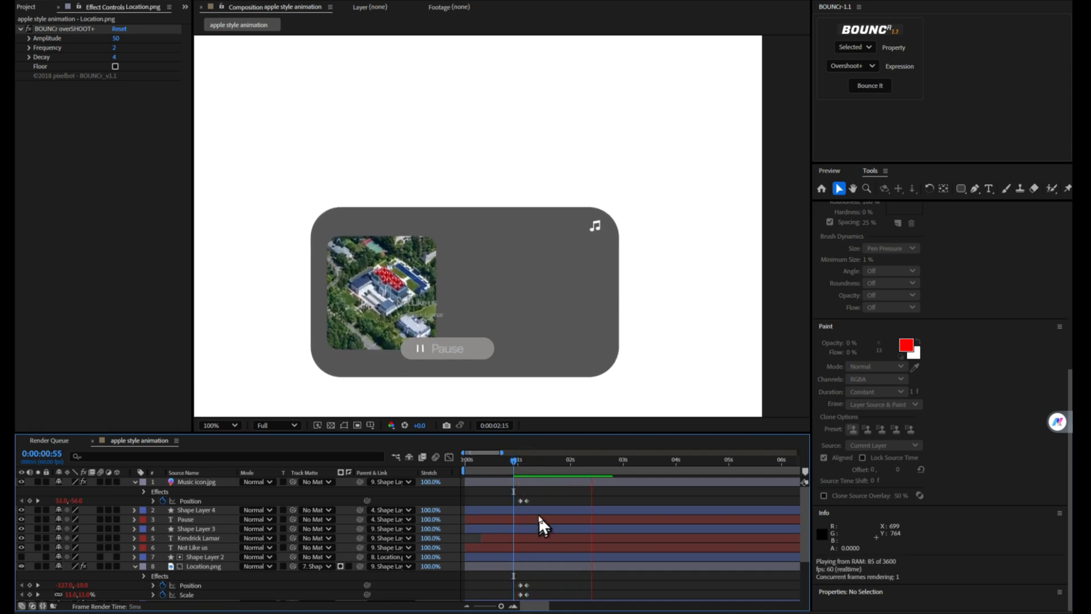
pyautogui.moveTo(602, 467); pyautogui.dragTo(499, 469)
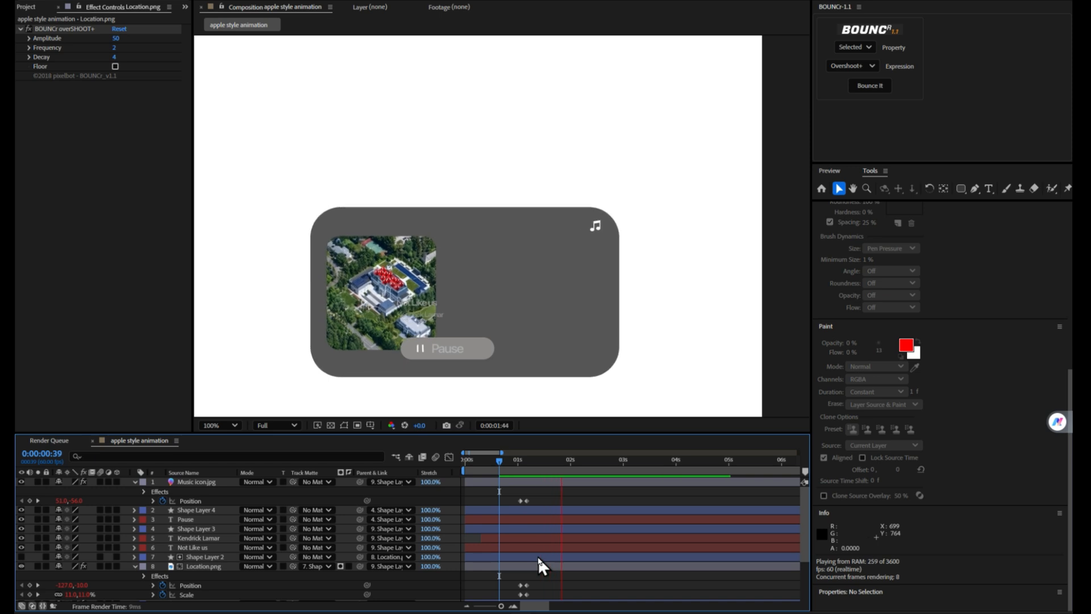
pyautogui.click(598, 475)
# Keyframe Shape Layer 3's Position at 0:00:01:03 and move the Pause button beside the album image, to 17, 30, at 0:00:01:10
pyautogui.moveTo(599, 475); pyautogui.dragTo(519, 475)
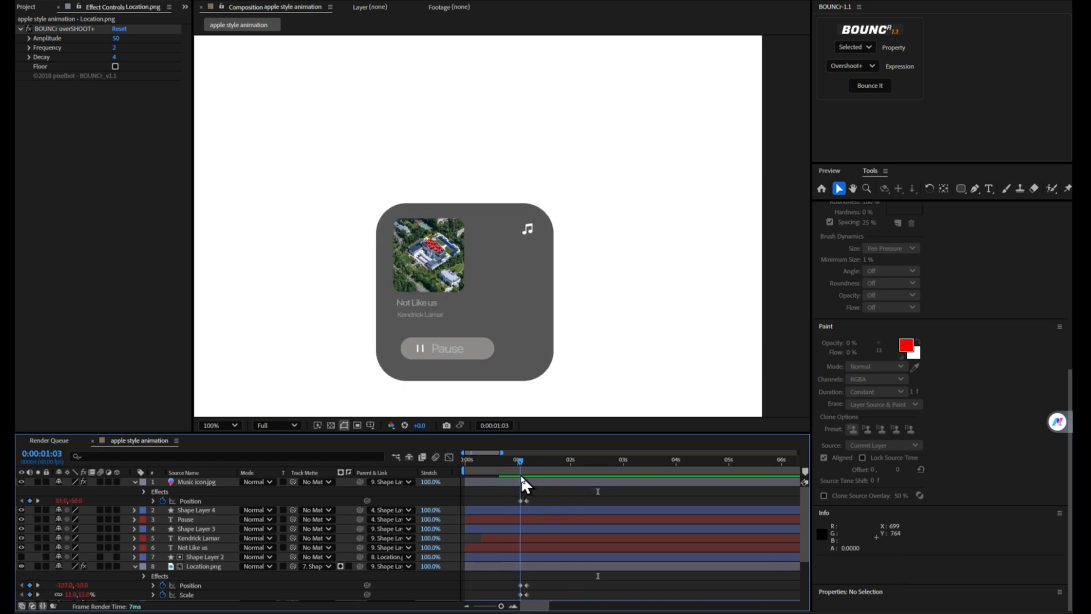
pyautogui.click(214, 510)
pyautogui.click(213, 510)
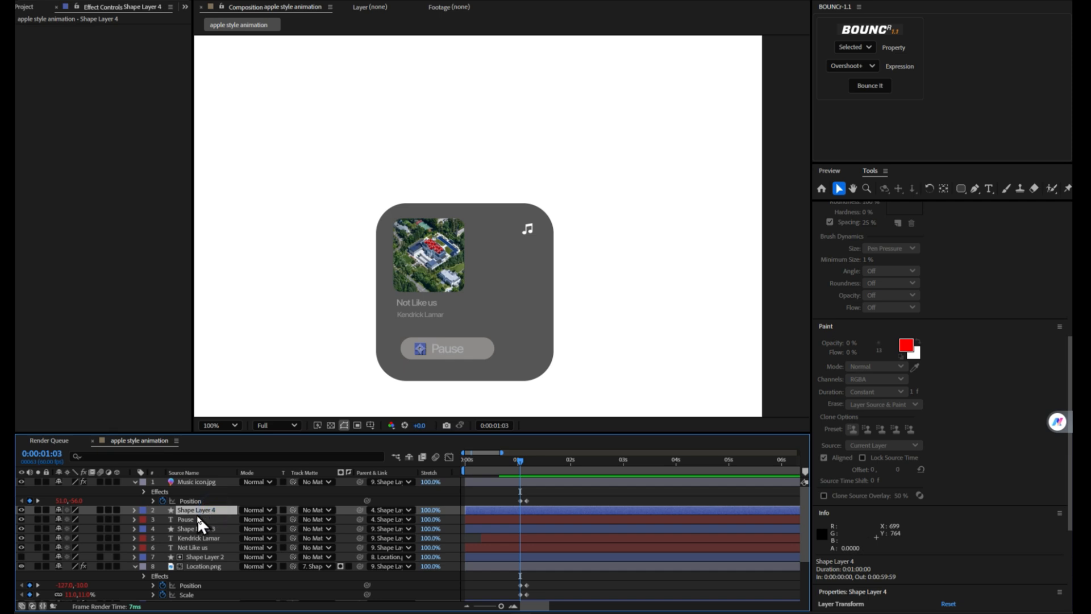
pyautogui.click(205, 519)
pyautogui.click(206, 526)
pyautogui.press('p')
pyautogui.click(164, 540)
pyautogui.moveTo(512, 467); pyautogui.dragTo(526, 468)
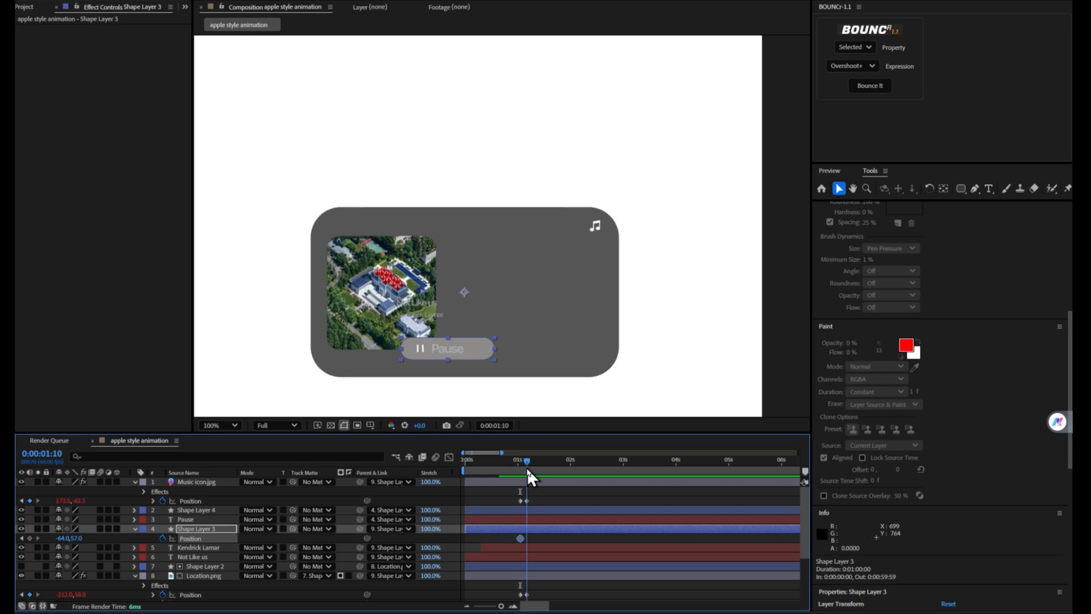
pyautogui.moveTo(468, 346); pyautogui.dragTo(513, 332)
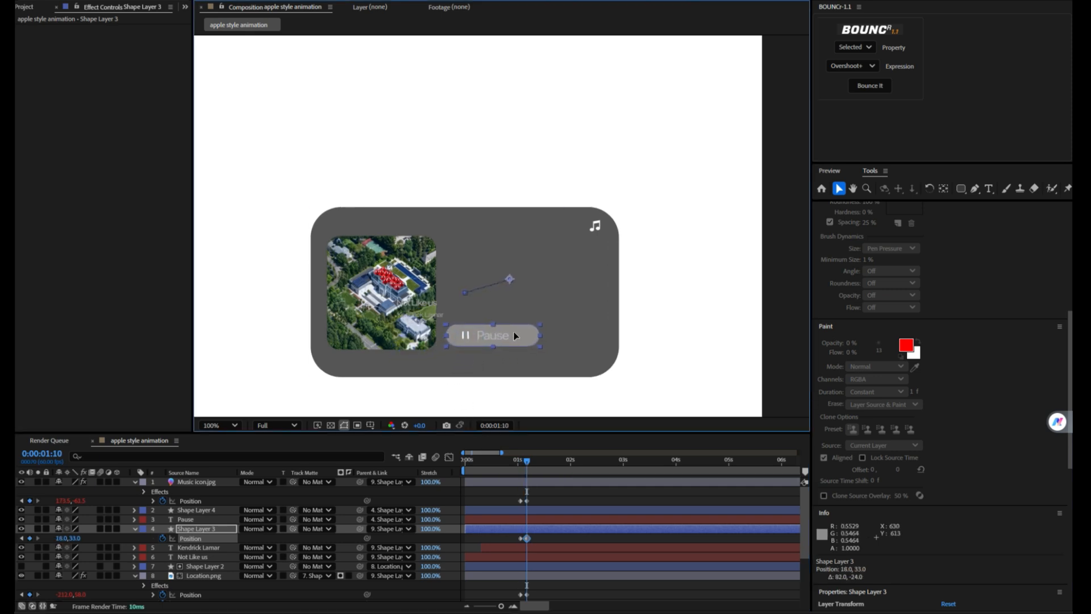
# Keyframe the Not Like us text layer's Position at 0:00:01:04 and move it beside the album image, to -109, 49.5, at 0:00:01:10
pyautogui.click(502, 520)
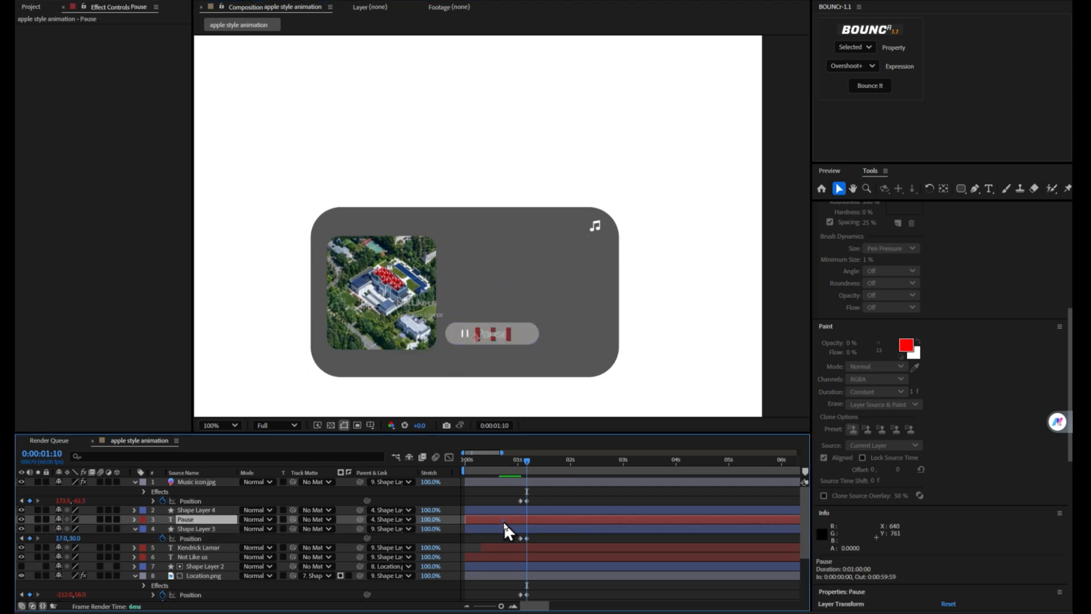
pyautogui.click(197, 510)
pyautogui.click(192, 557)
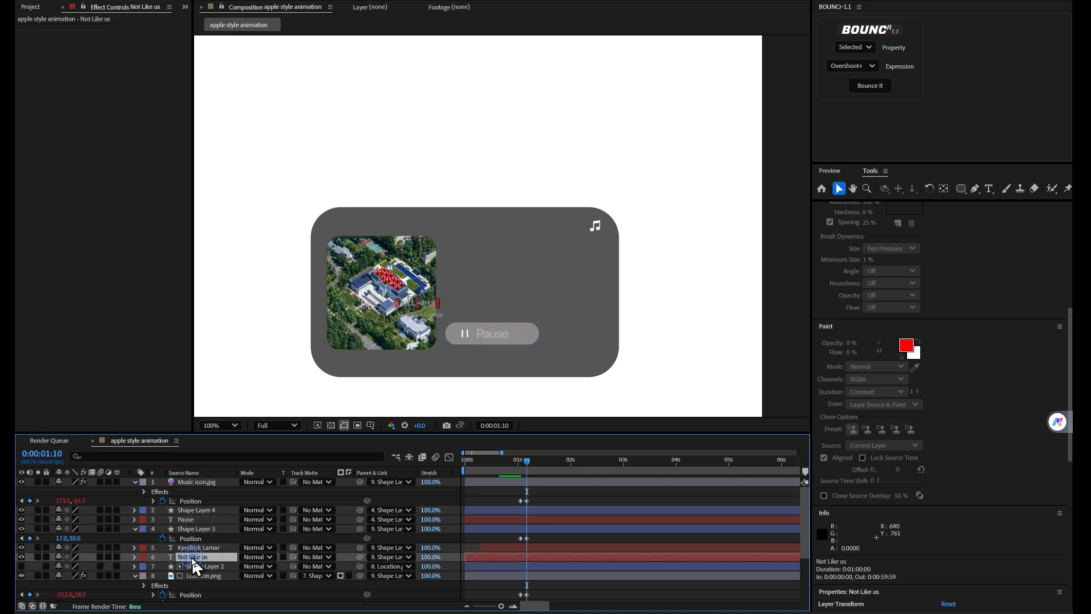
pyautogui.press('t')
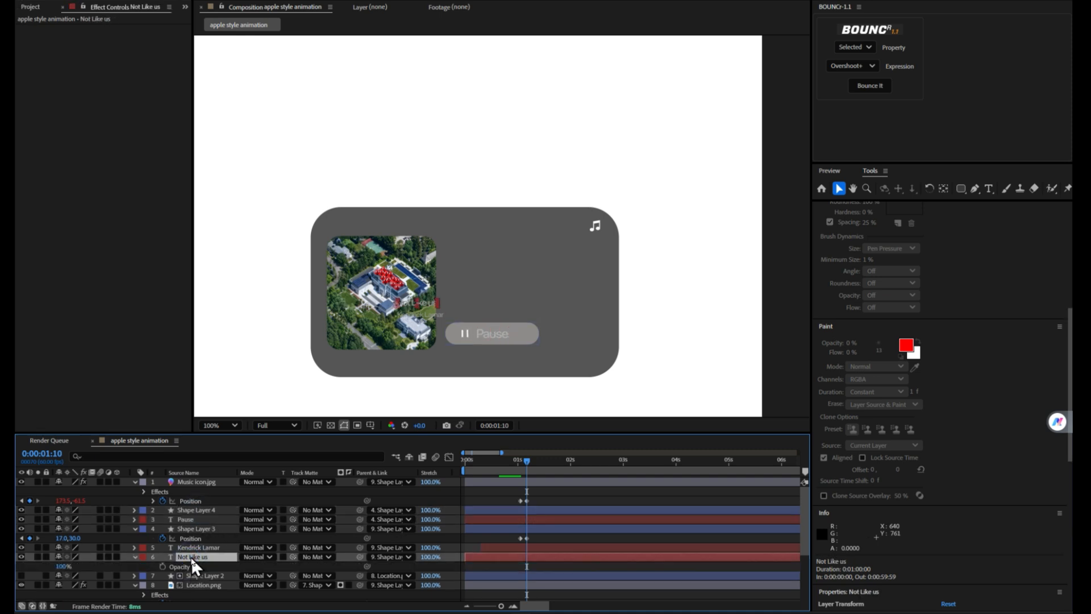
pyautogui.press('p')
pyautogui.click(161, 567)
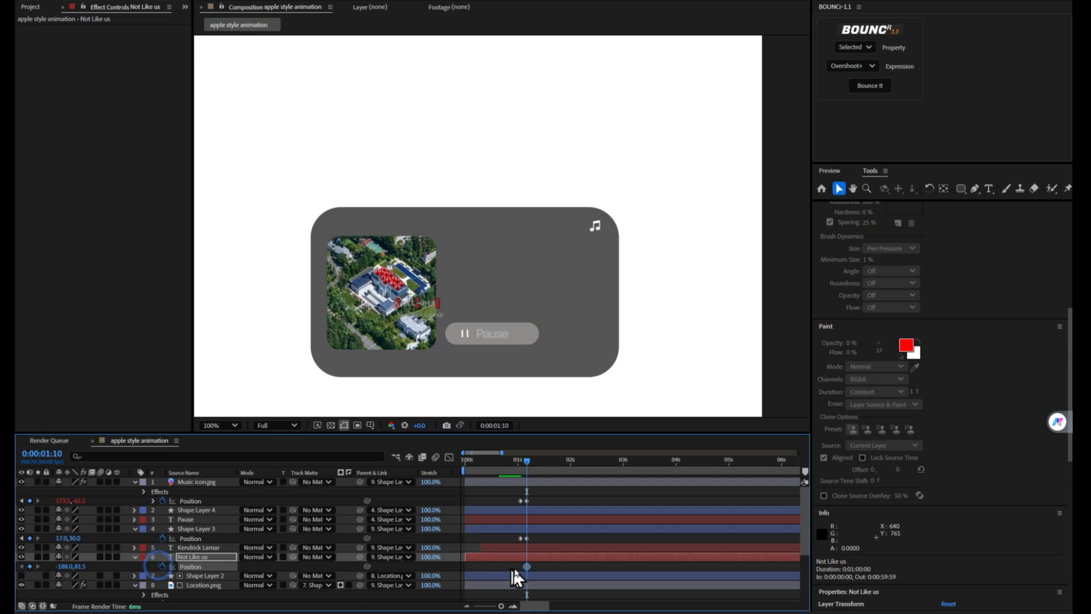
pyautogui.moveTo(526, 567); pyautogui.dragTo(520, 567)
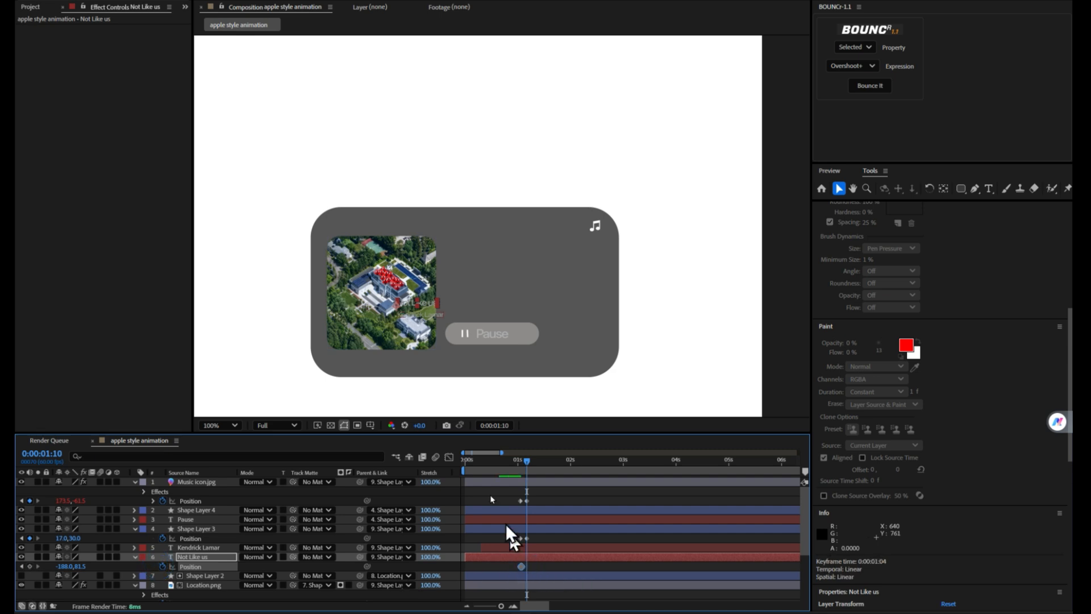
pyautogui.moveTo(419, 304); pyautogui.dragTo(464, 285)
# Keyframe the Kendrick Lamar text layer's Position just after one second and move it below the song title, to about -112.5, 58, at 0:00:01:10
pyautogui.click(427, 315)
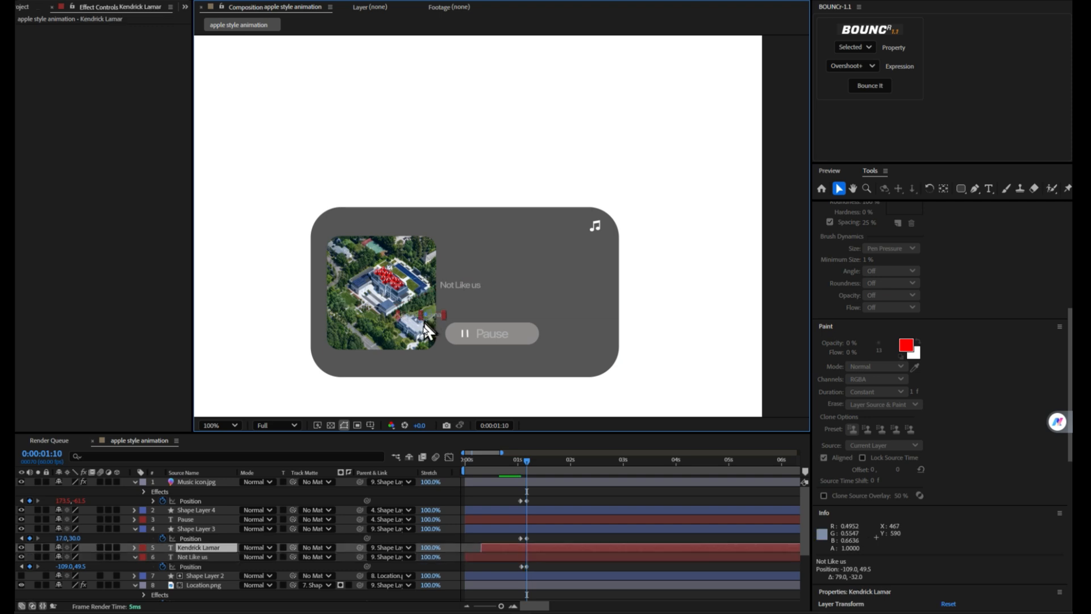
pyautogui.press('p')
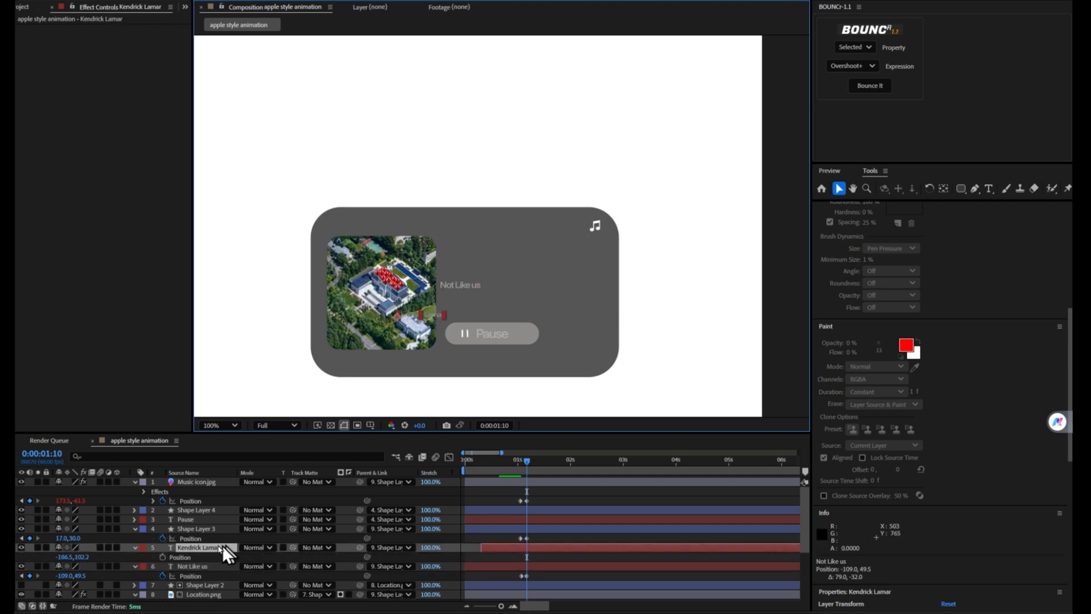
pyautogui.click(163, 555)
pyautogui.moveTo(527, 558); pyautogui.dragTo(520, 558)
pyautogui.moveTo(432, 318); pyautogui.dragTo(470, 294)
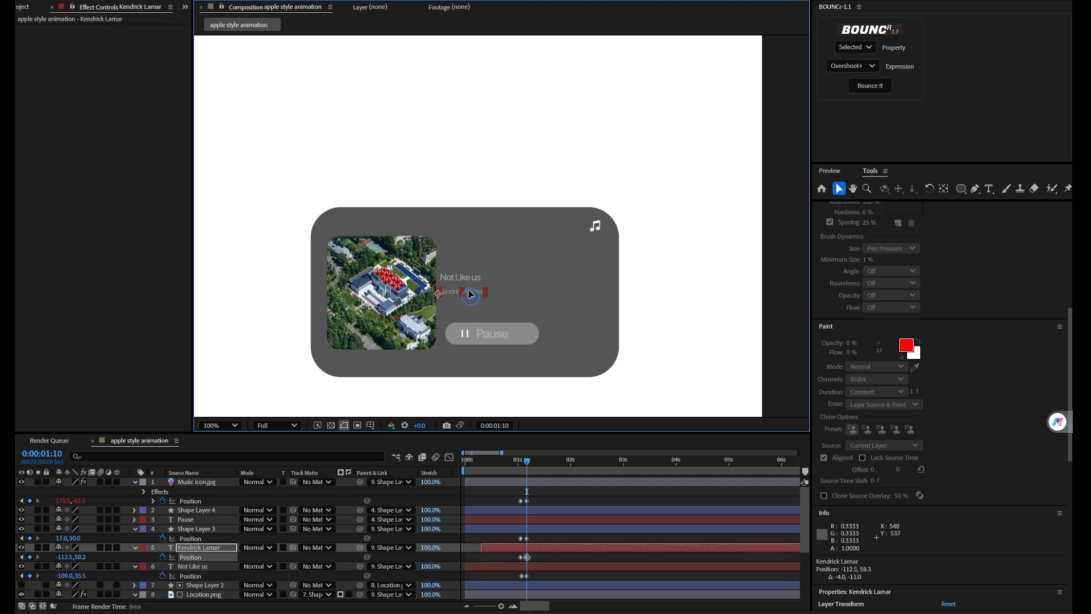
# Apply BOUNCr's Overshoot+ expression to the Position keyframes of Shape Layer 3 and Kendrick Lamar, and preview the bounce
pyautogui.click(518, 460)
pyautogui.moveTo(540, 533); pyautogui.dragTo(517, 561)
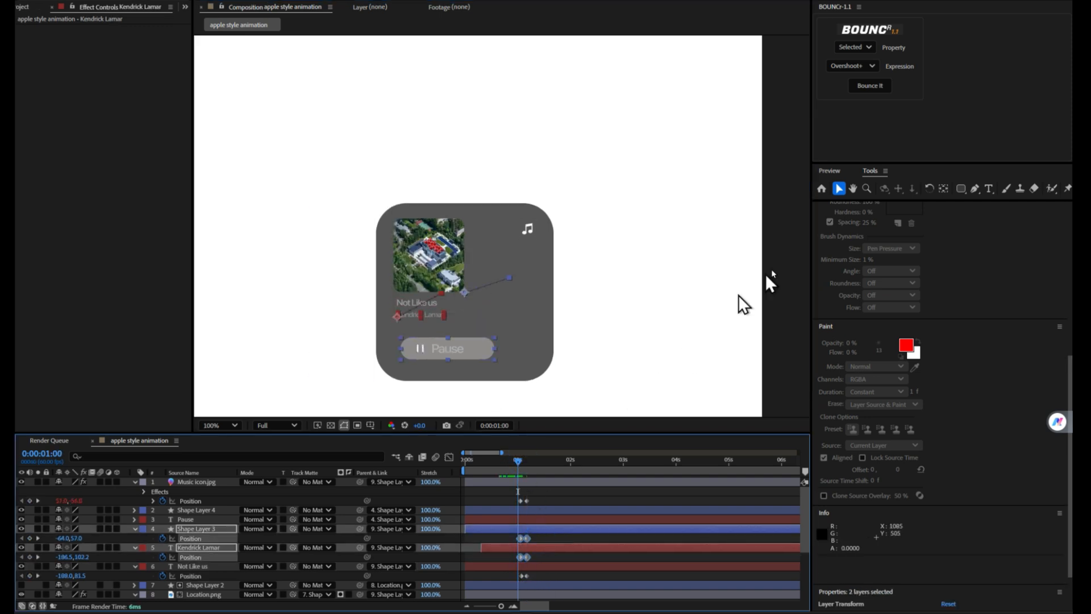
pyautogui.click(867, 85)
pyautogui.click(629, 339)
pyautogui.moveTo(560, 534); pyautogui.dragTo(511, 580)
pyautogui.click(868, 86)
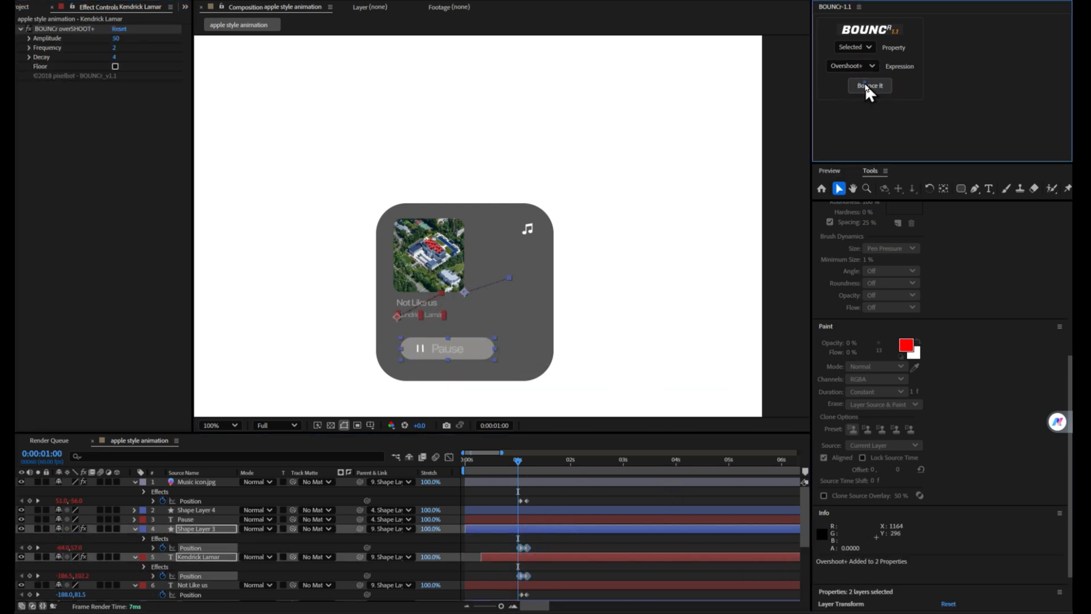
pyautogui.click(569, 540)
pyautogui.press('space')
pyautogui.moveTo(590, 472); pyautogui.dragTo(517, 476)
pyautogui.press('space')
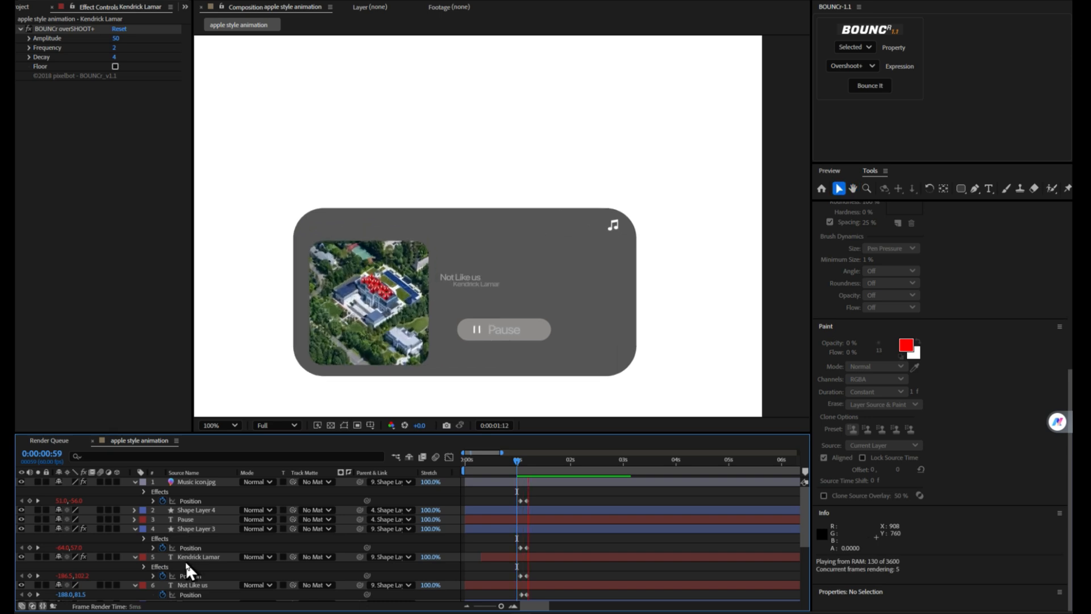
# Apply BOUNCr's Overshoot+ expression to the Position property of the Not Like us layer and preview the animation
pyautogui.click(211, 594)
pyautogui.click(854, 48)
pyautogui.click(862, 58)
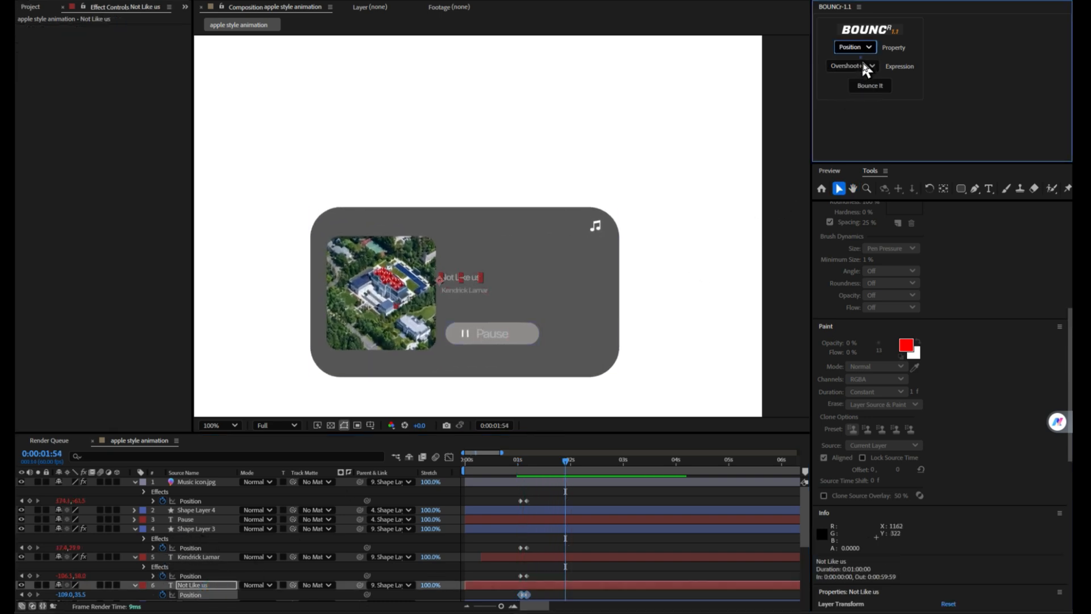
pyautogui.click(868, 86)
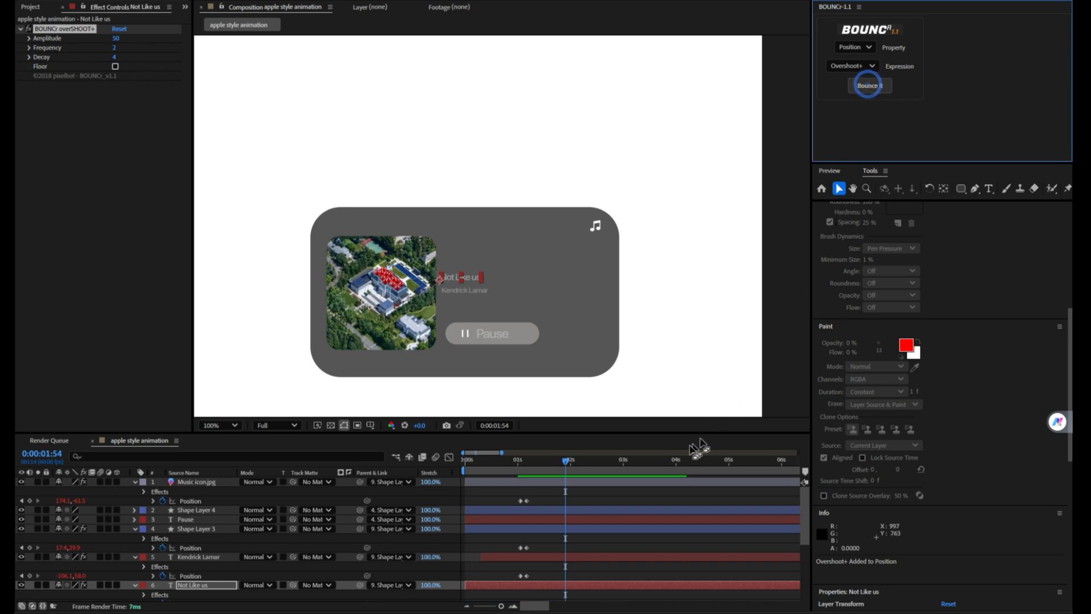
pyautogui.moveTo(570, 461); pyautogui.dragTo(512, 464)
pyautogui.press('space')
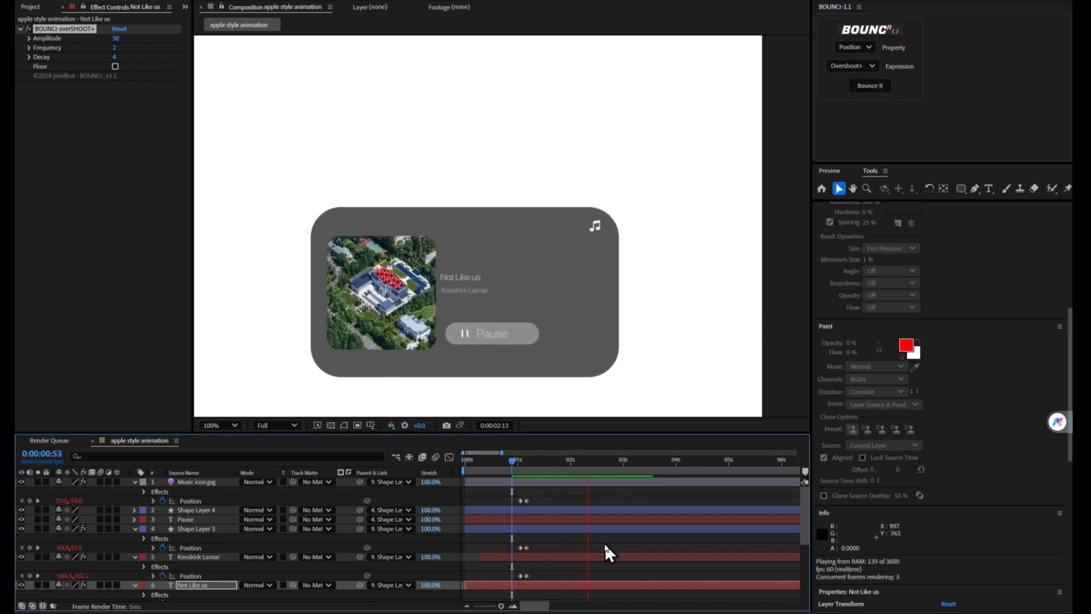
pyautogui.press('space')
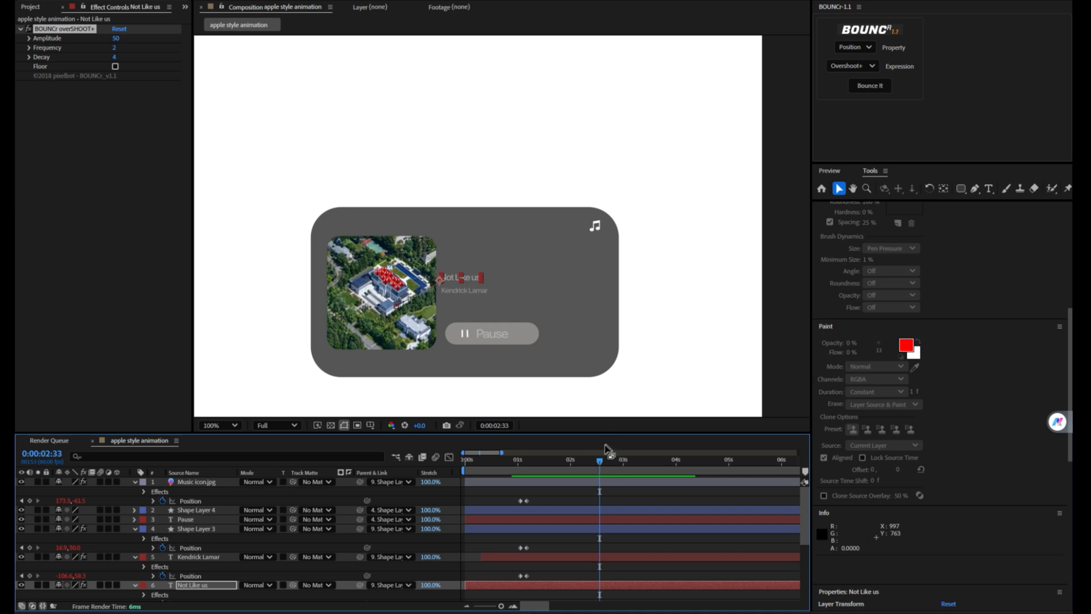
# Collapse the layer properties and pre-compose all nine layers into a new composition named Animation
pyautogui.scroll(-2, 611, 330)
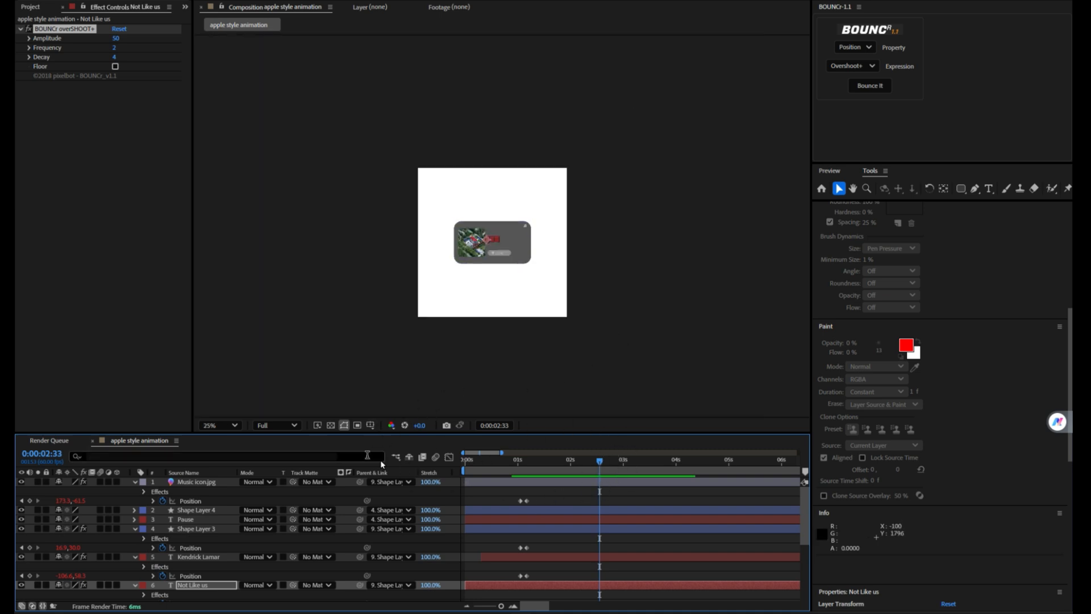
pyautogui.click(554, 502)
pyautogui.press('u')
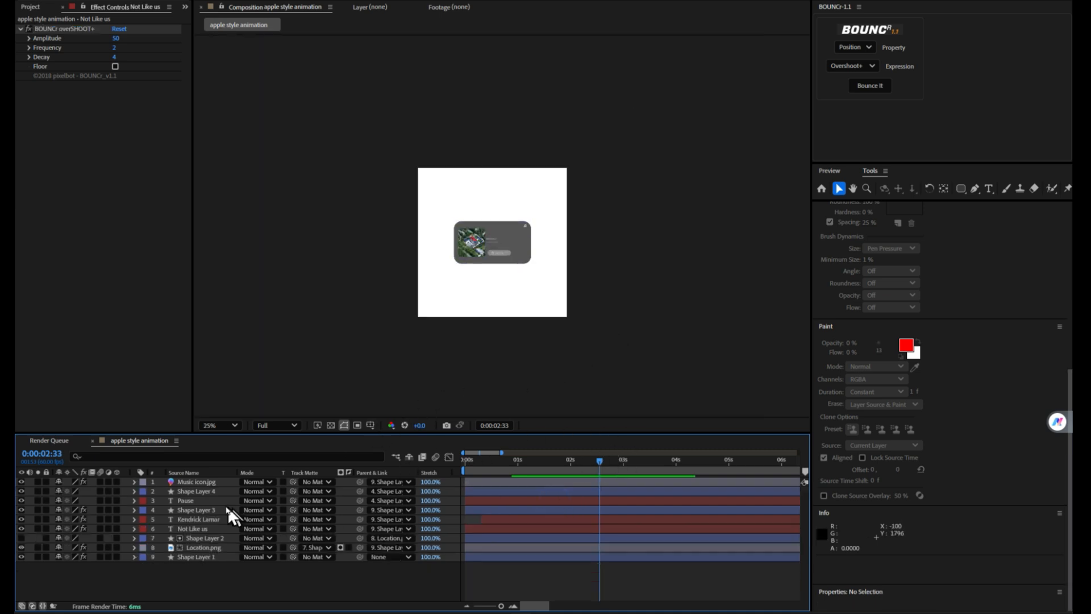
pyautogui.click(188, 483)
pyautogui.keyDown('shift'); pyautogui.click(194, 557); pyautogui.keyUp('shift')
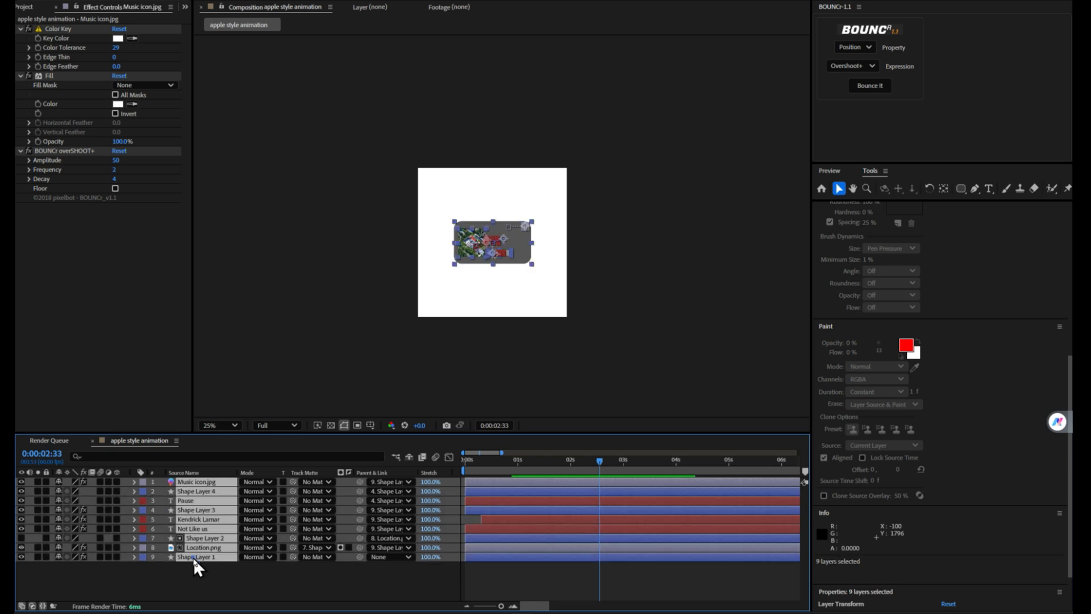
pyautogui.hotkey('ctrl', 'shift', 'c')
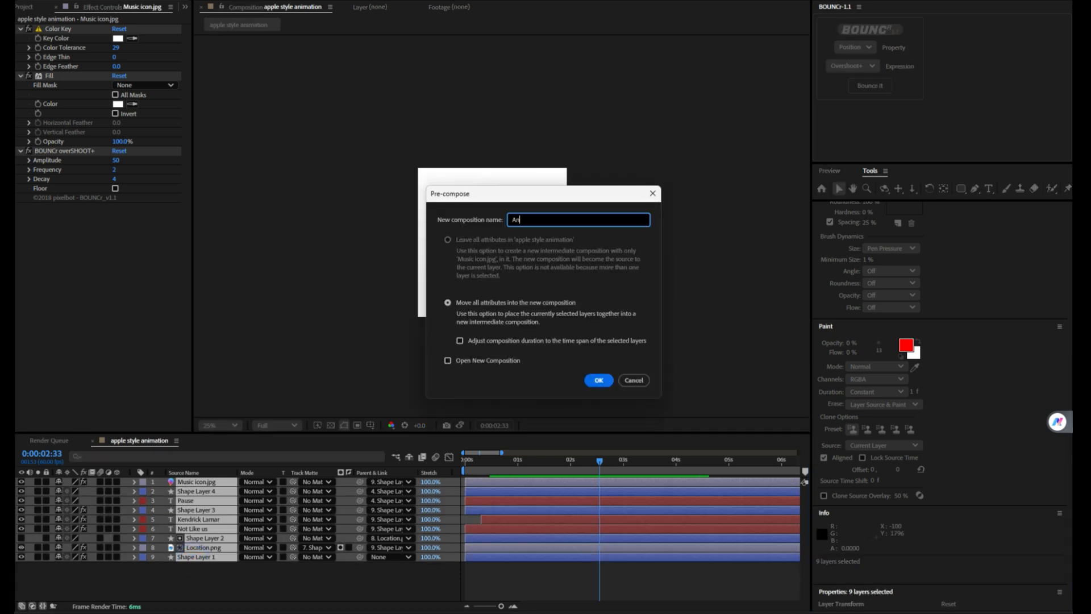
pyautogui.write('Animation')
pyautogui.press('Return')
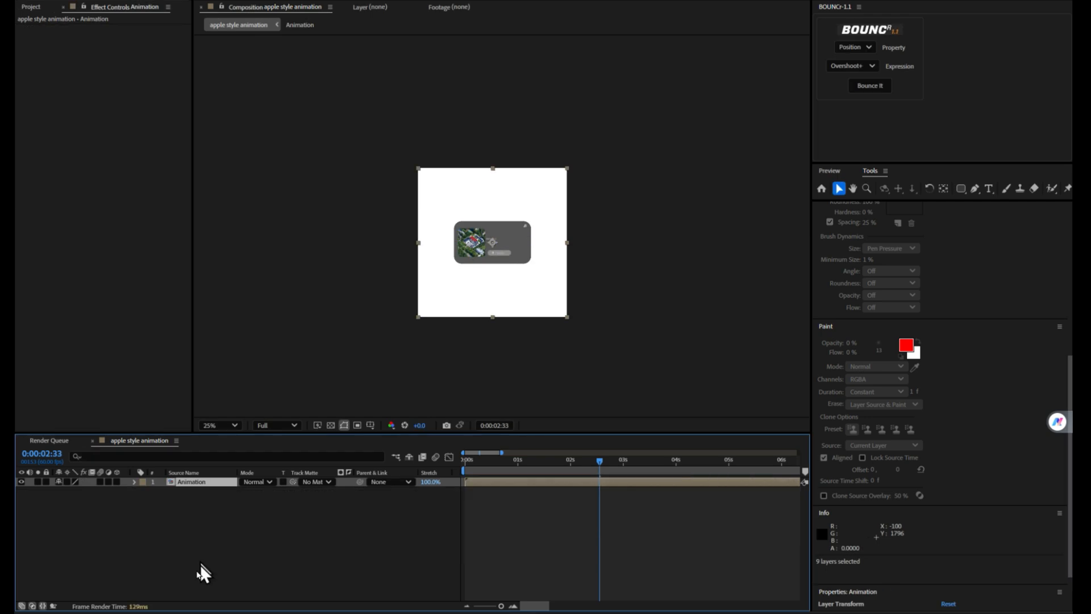
# Keyframe the Animation layer's Position at 0:00:02:33 and move it leftward to 186, 546 at 0:00:02:57
pyautogui.click(162, 491)
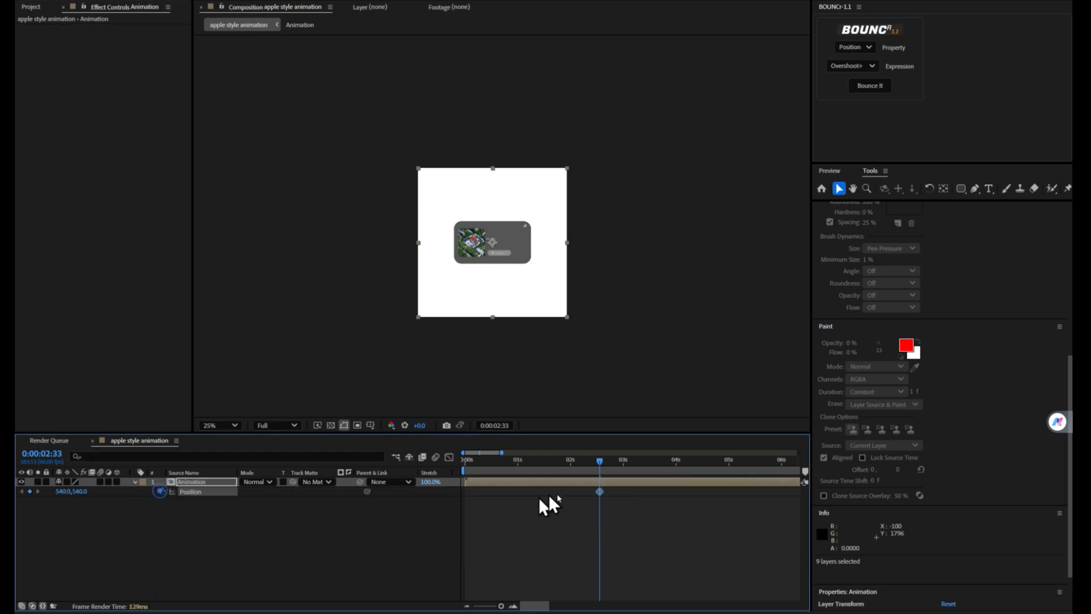
pyautogui.click(621, 460)
pyautogui.moveTo(490, 264); pyautogui.dragTo(442, 265)
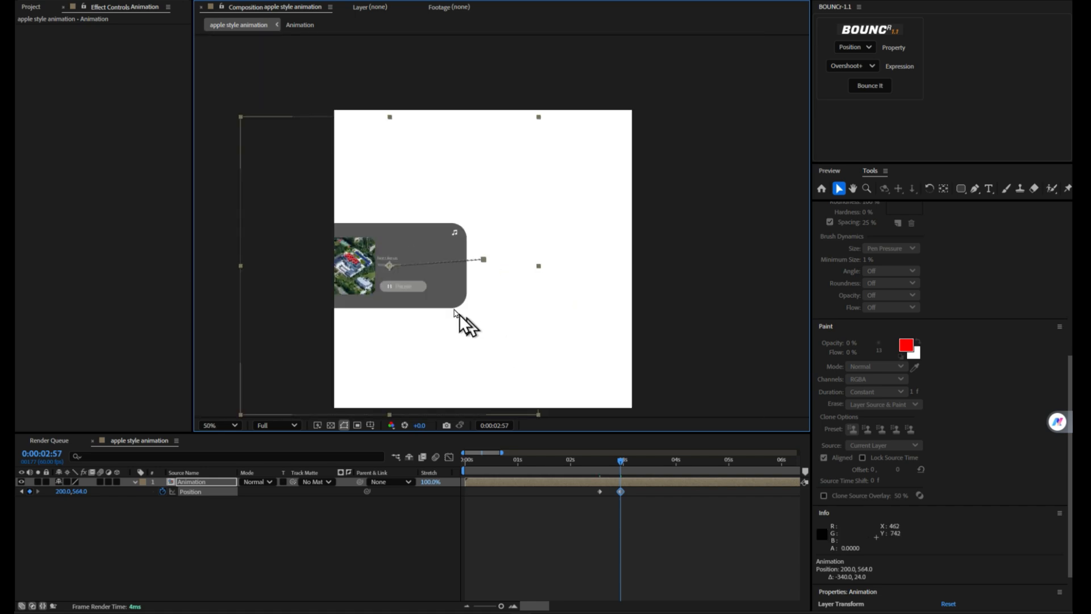
pyautogui.doubleClick(420, 291)
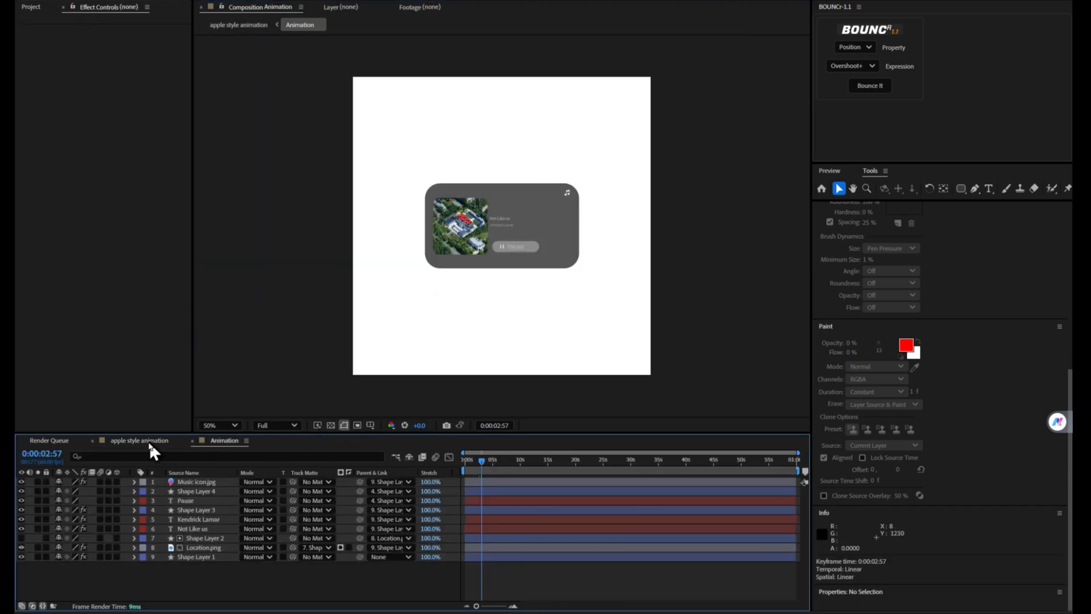
pyautogui.click(150, 443)
pyautogui.moveTo(461, 247); pyautogui.dragTo(457, 242)
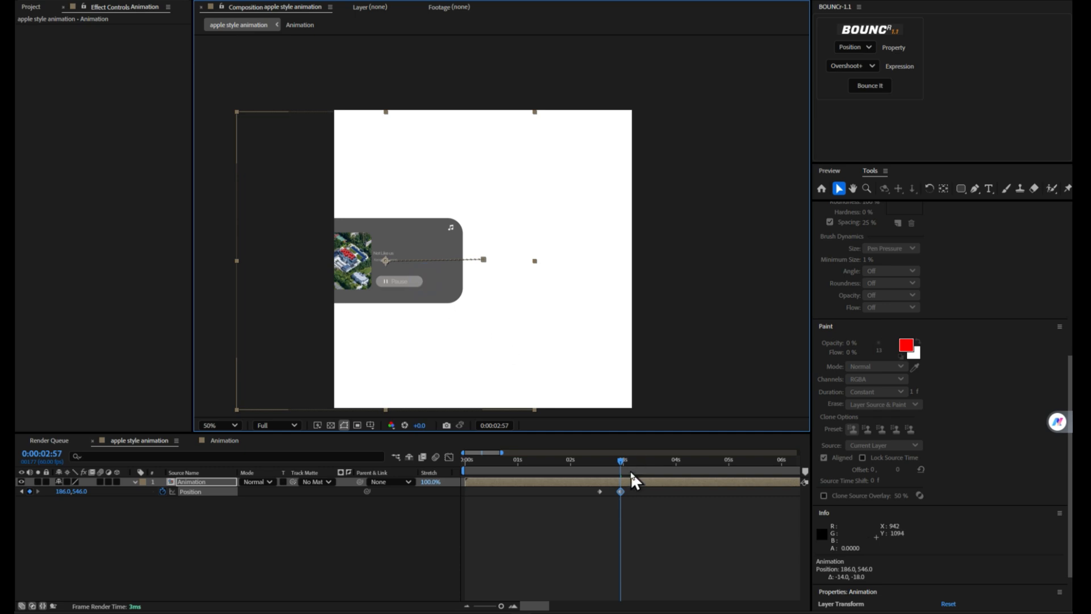
# Duplicate the Animation layer, start the copy at 0:00:02:57, and move it to Position 846, 528 at that time
pyautogui.hotkey('ctrl', 'd')
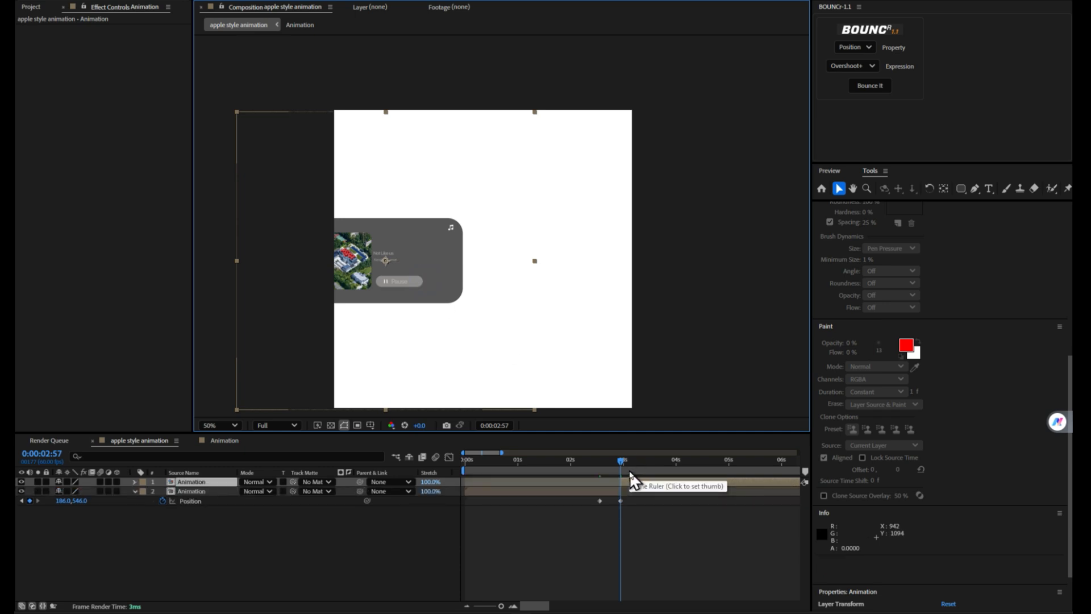
pyautogui.press('p')
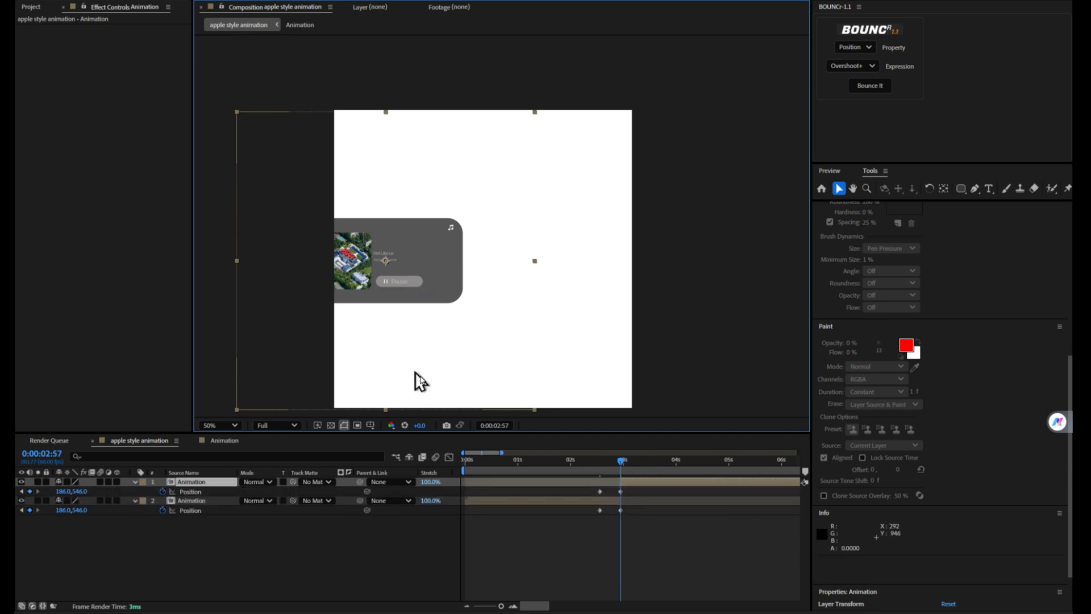
pyautogui.moveTo(395, 259); pyautogui.dragTo(578, 253)
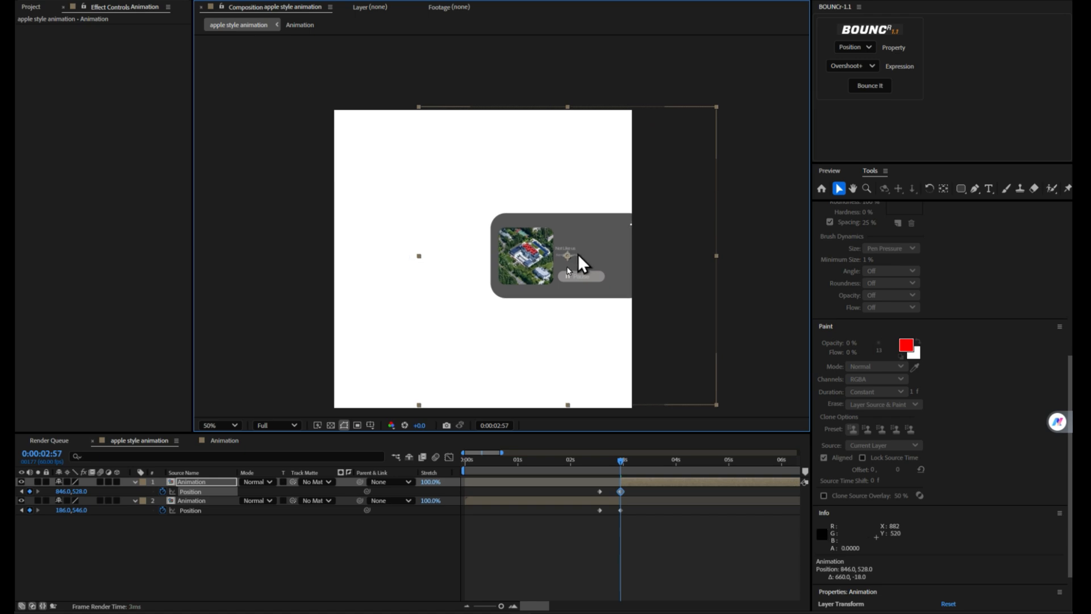
# Scale up the duplicated Animation layer and delete its Position keyframe at 0:00:02:33
pyautogui.press('s')
pyautogui.moveTo(94, 494); pyautogui.dragTo(112, 494)
pyautogui.press('p')
pyautogui.click(600, 491)
pyautogui.press('Delete')
# At 0:00:03:24, move the duplicated Animation layer back and align it to the composition's center at 540, 540
pyautogui.moveTo(622, 462); pyautogui.dragTo(643, 460)
pyautogui.moveTo(612, 276); pyautogui.dragTo(532, 278)
pyautogui.scroll(5, 909, 296)
pyautogui.click(844, 244)
pyautogui.click(898, 243)
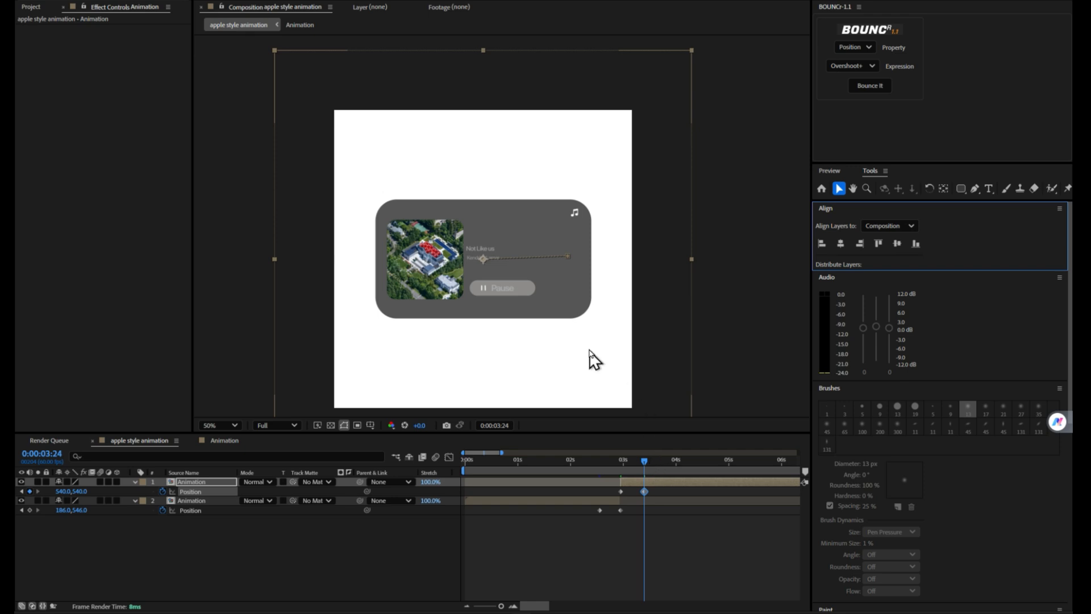
# Level the duplicated layer's motion path by setting its starting point to Y 540, and preview the transition
pyautogui.press('.')
pyautogui.click(632, 286)
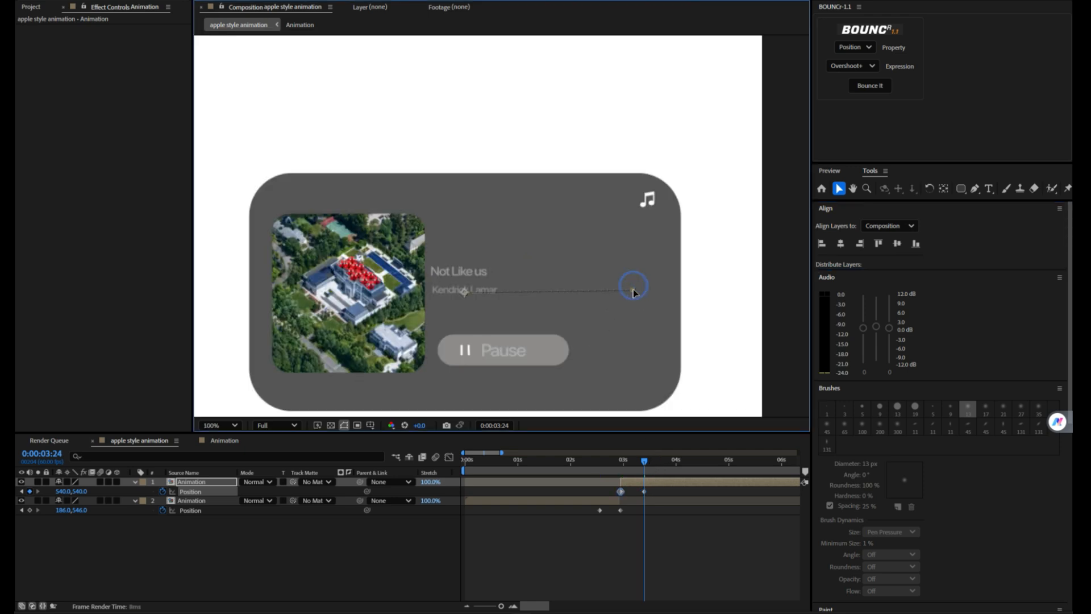
pyautogui.moveTo(653, 461); pyautogui.dragTo(586, 462)
pyautogui.press('space')
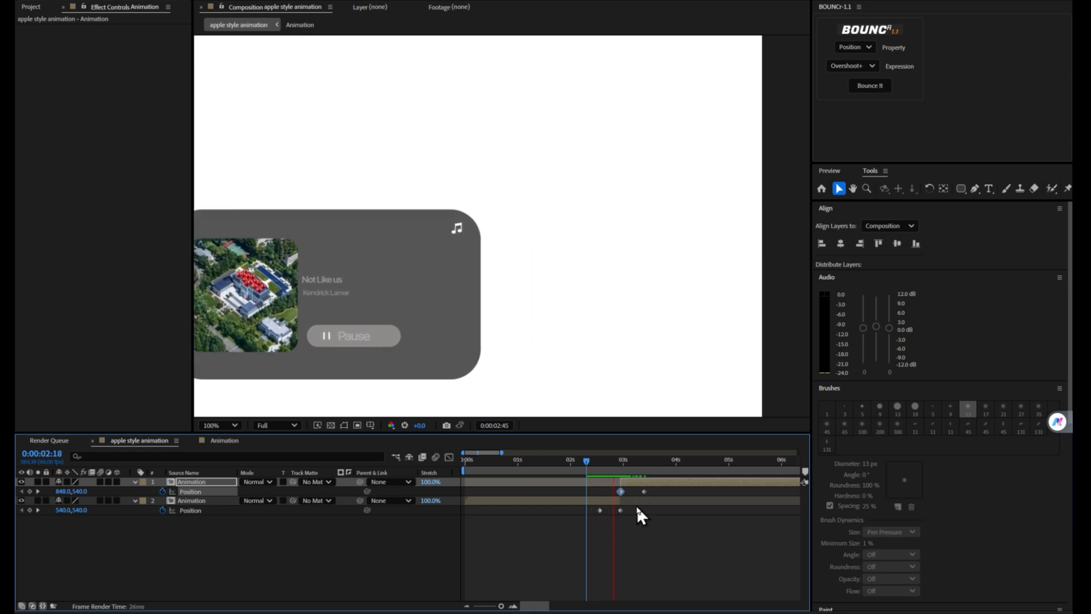
pyautogui.scroll(-2, 555, 367)
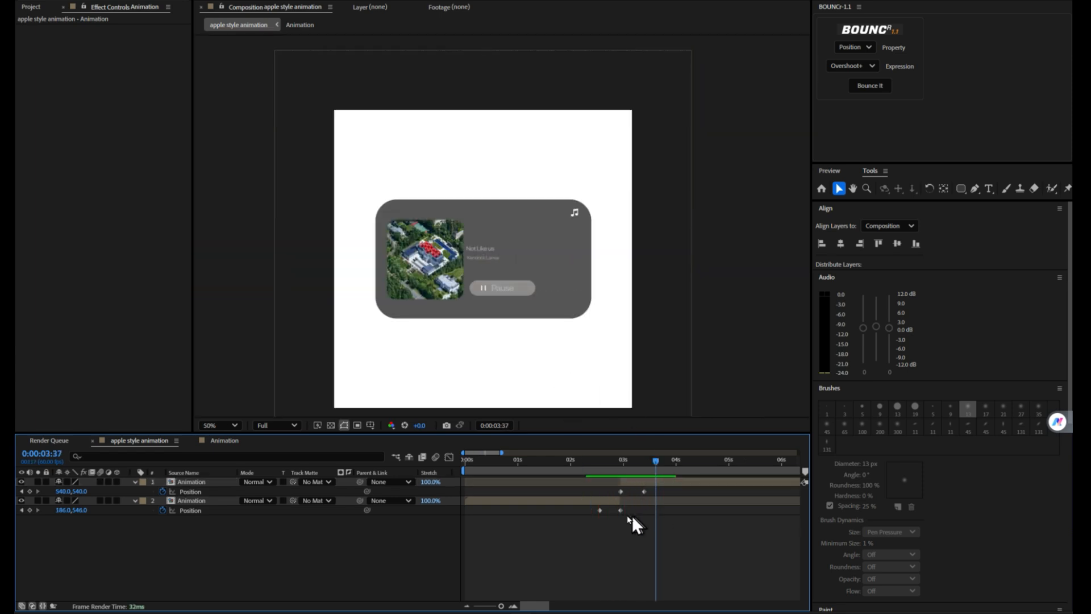
# Ease the lower Animation layer's Position keyframes so its speed builds from a slow start to a peak at the last keyframe
pyautogui.moveTo(632, 516); pyautogui.dragTo(586, 499)
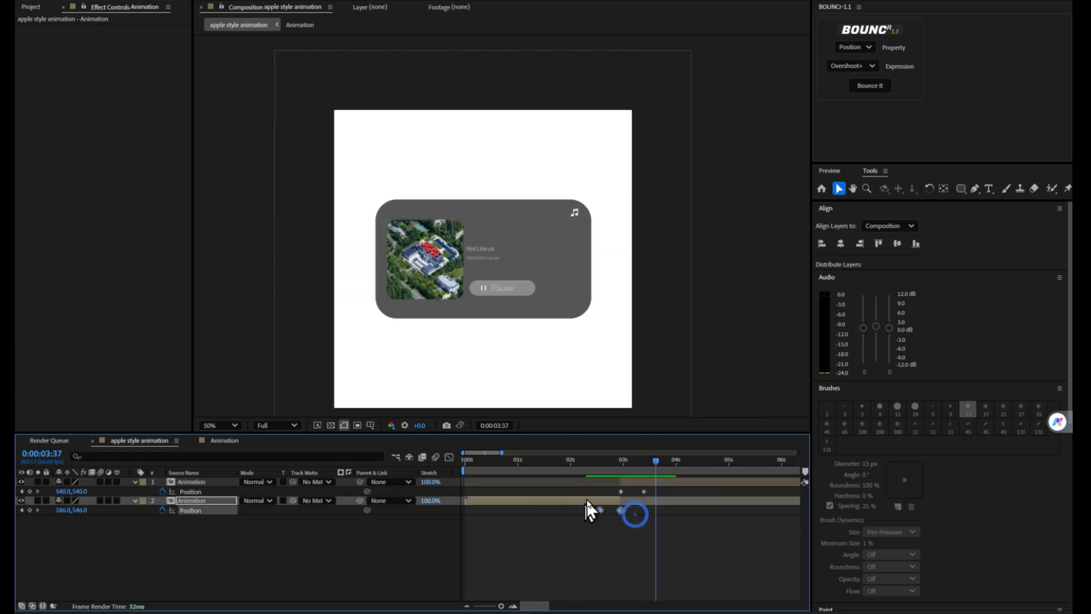
pyautogui.click(449, 458)
pyautogui.click(609, 595)
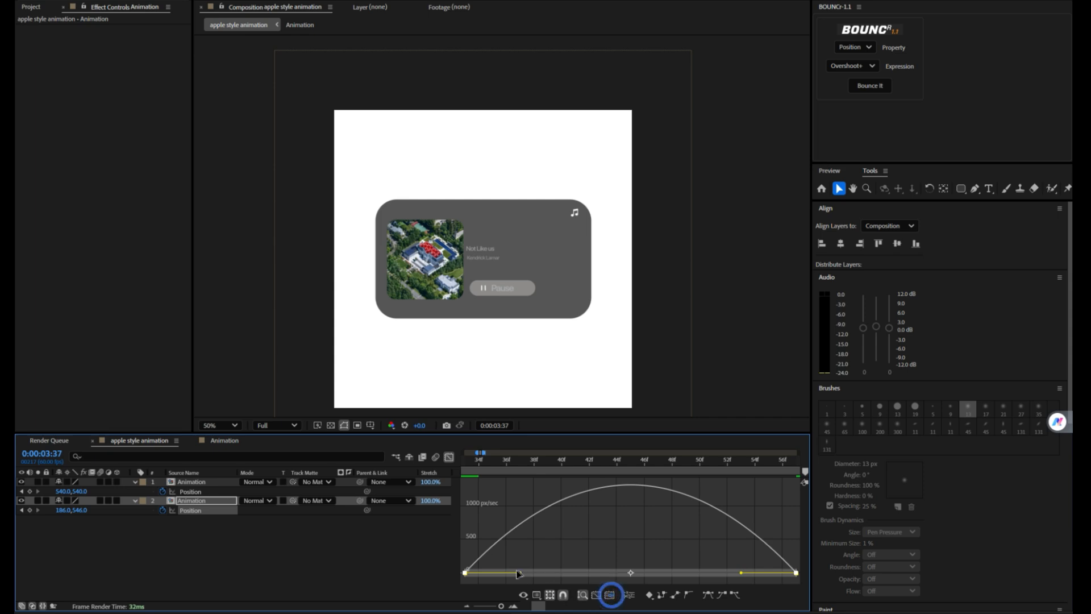
pyautogui.moveTo(746, 573); pyautogui.dragTo(797, 575)
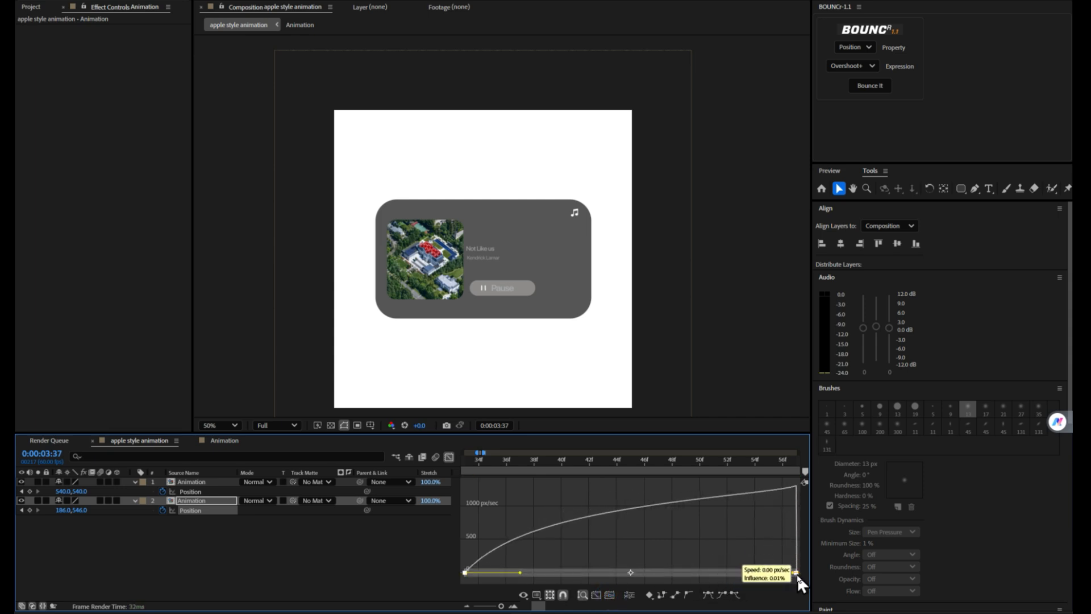
pyautogui.moveTo(521, 573); pyautogui.dragTo(646, 571)
pyautogui.click(449, 456)
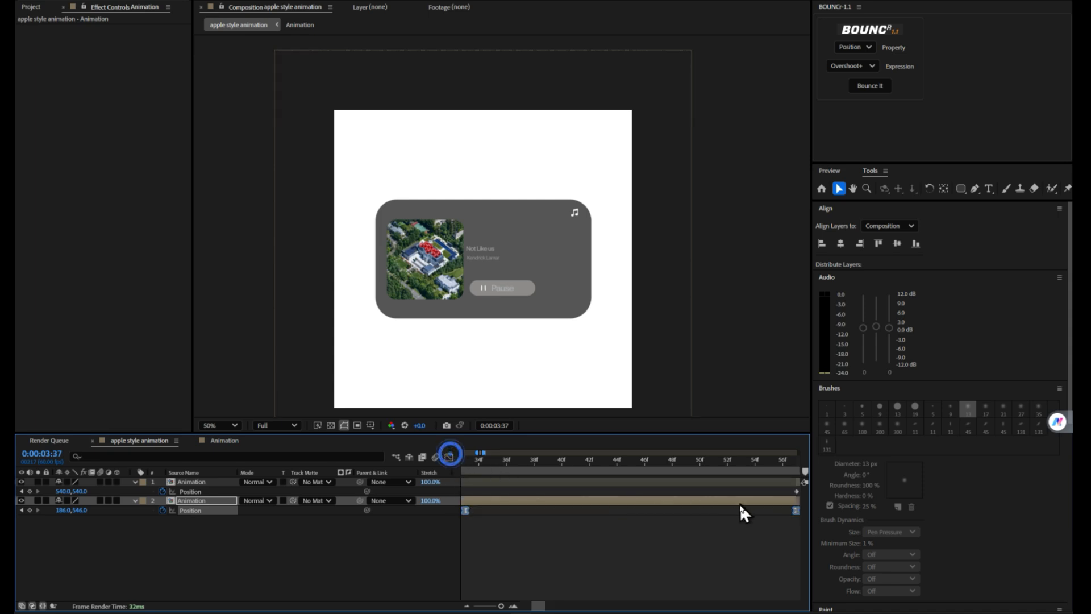
# Ease the upper Animation layer's Position keyframes so its speed peaks immediately and tapers off gradually toward the last keyframe
pyautogui.moveTo(501, 606); pyautogui.dragTo(494, 605)
pyautogui.moveTo(631, 489); pyautogui.dragTo(574, 496)
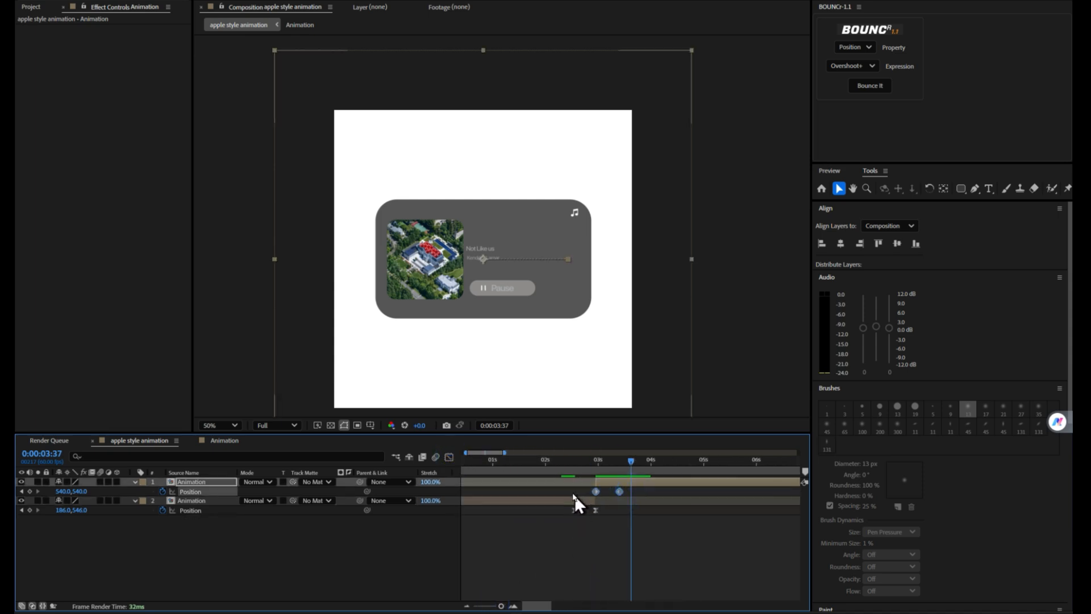
pyautogui.click(449, 457)
pyautogui.moveTo(689, 512); pyautogui.dragTo(472, 574)
pyautogui.click(597, 595)
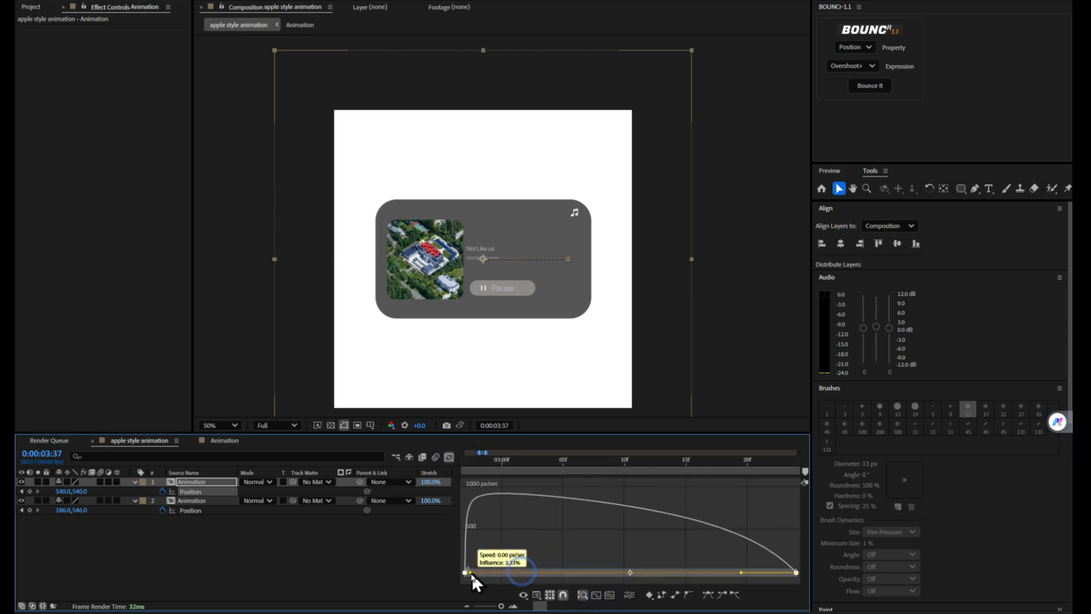
pyautogui.moveTo(742, 574); pyautogui.dragTo(628, 574)
# Preview the full animation from 0:00:00:00 to check the transition between the two Animation layers
pyautogui.moveTo(516, 455); pyautogui.dragTo(384, 462)
pyautogui.press('space')
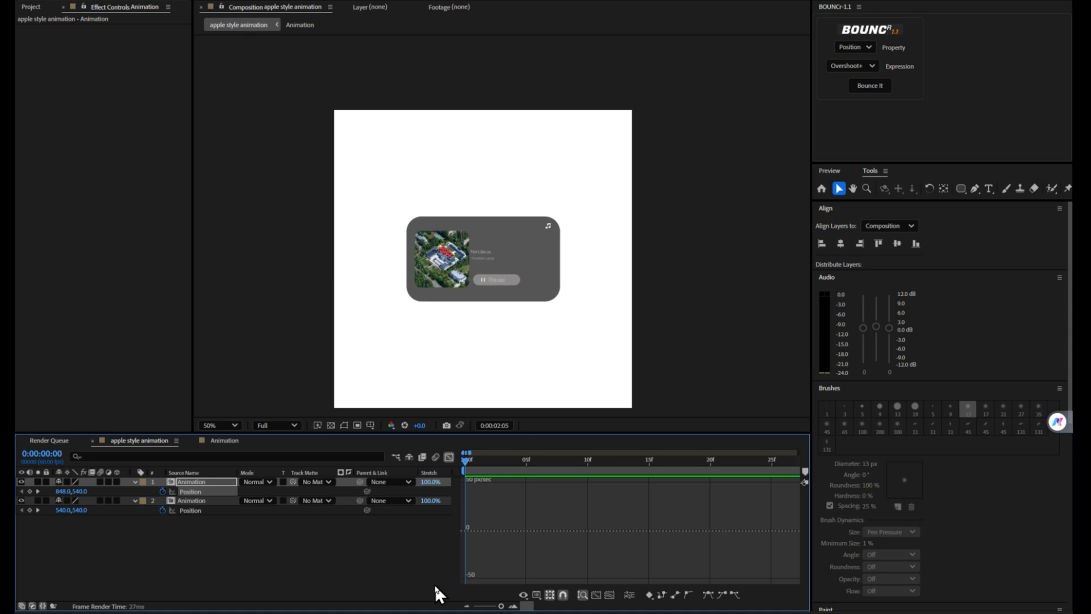
pyautogui.press('space')
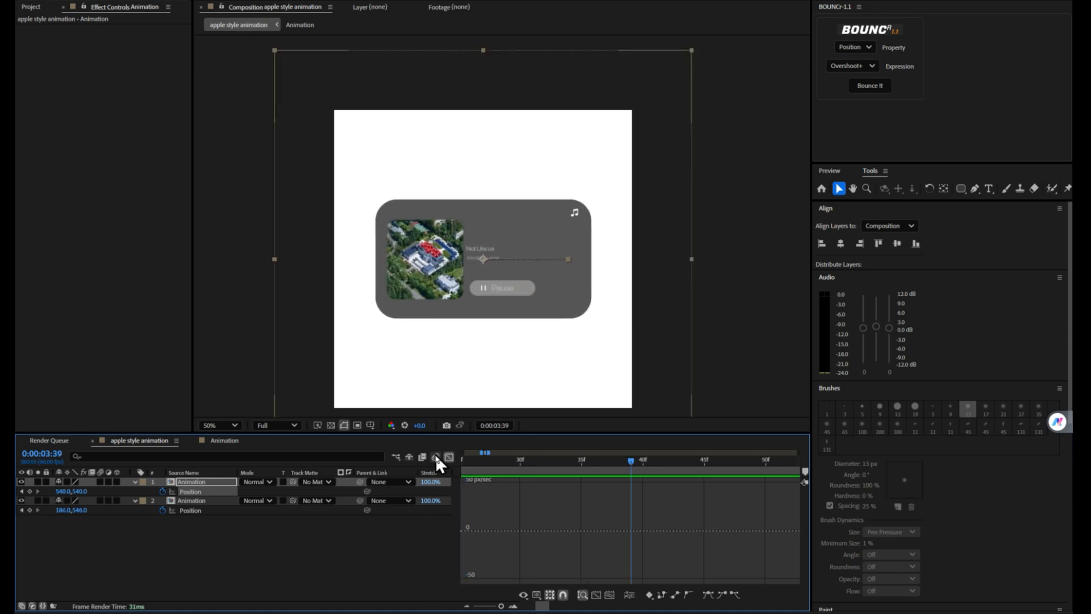